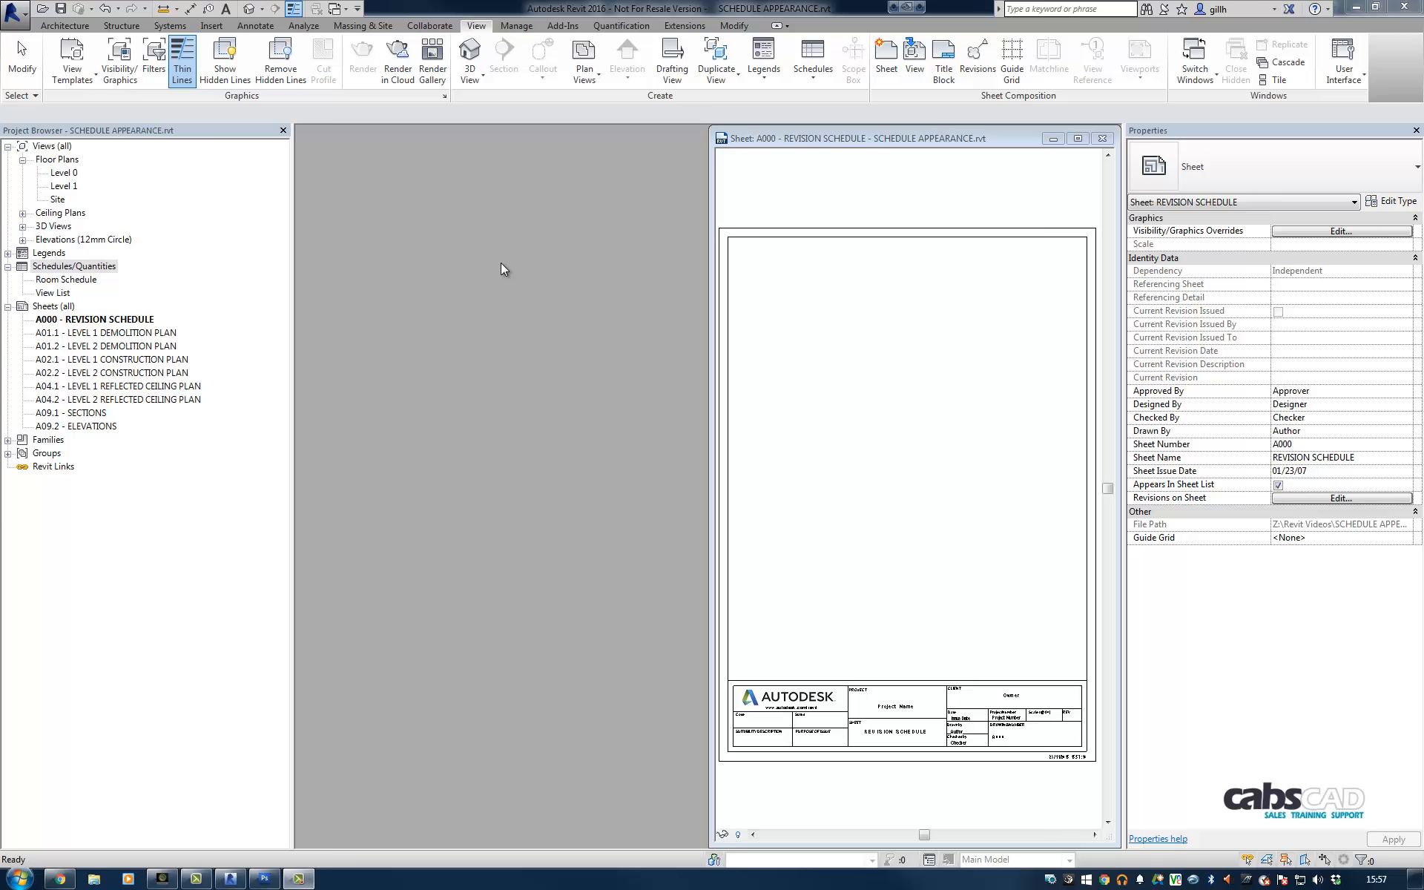
Create a new sheet list and add the Sheet Number and Sheet Name fields to it
left_click(813, 75)
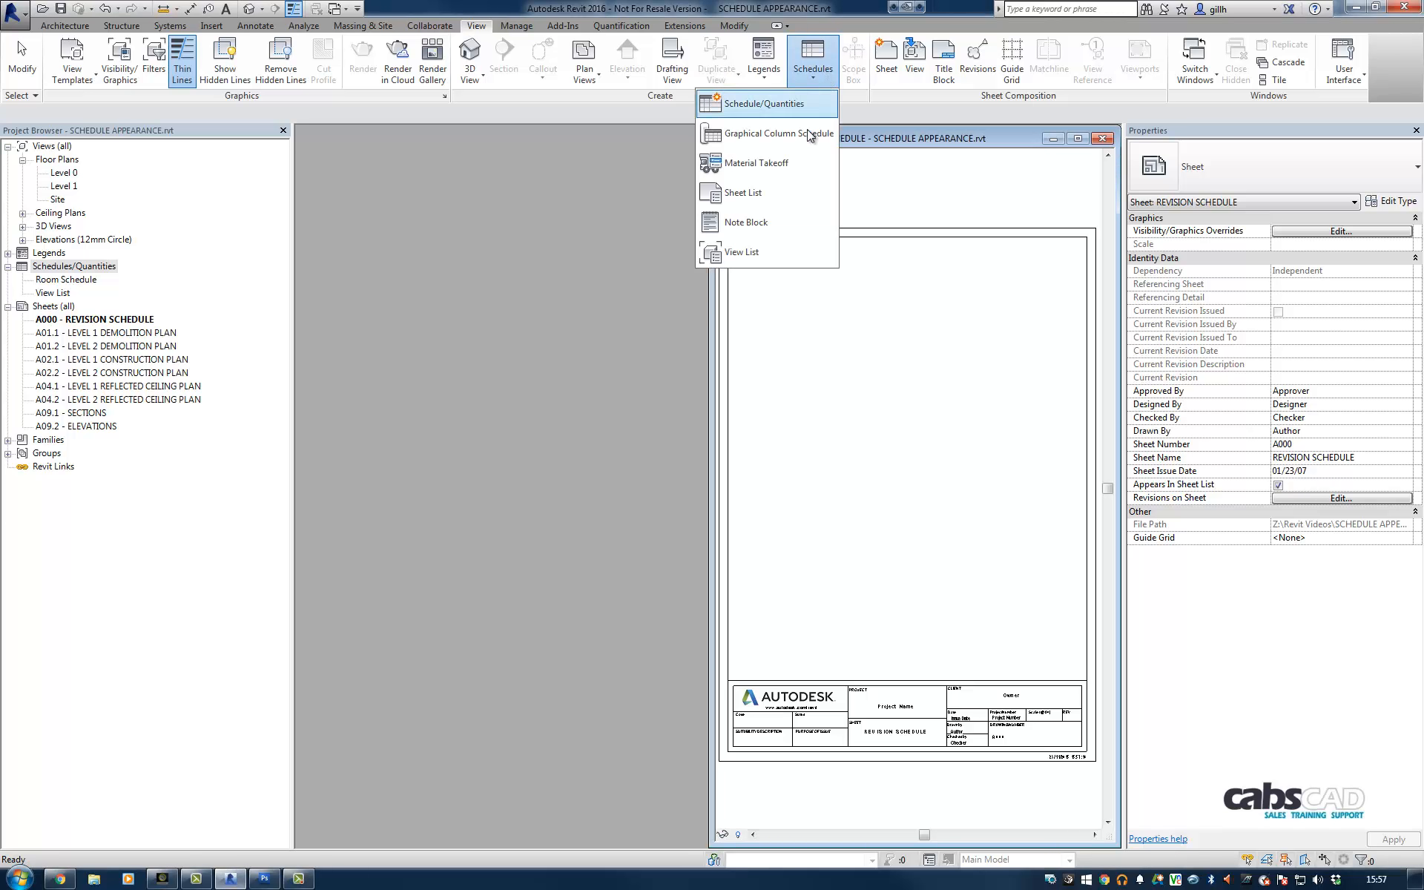
left_click(791, 193)
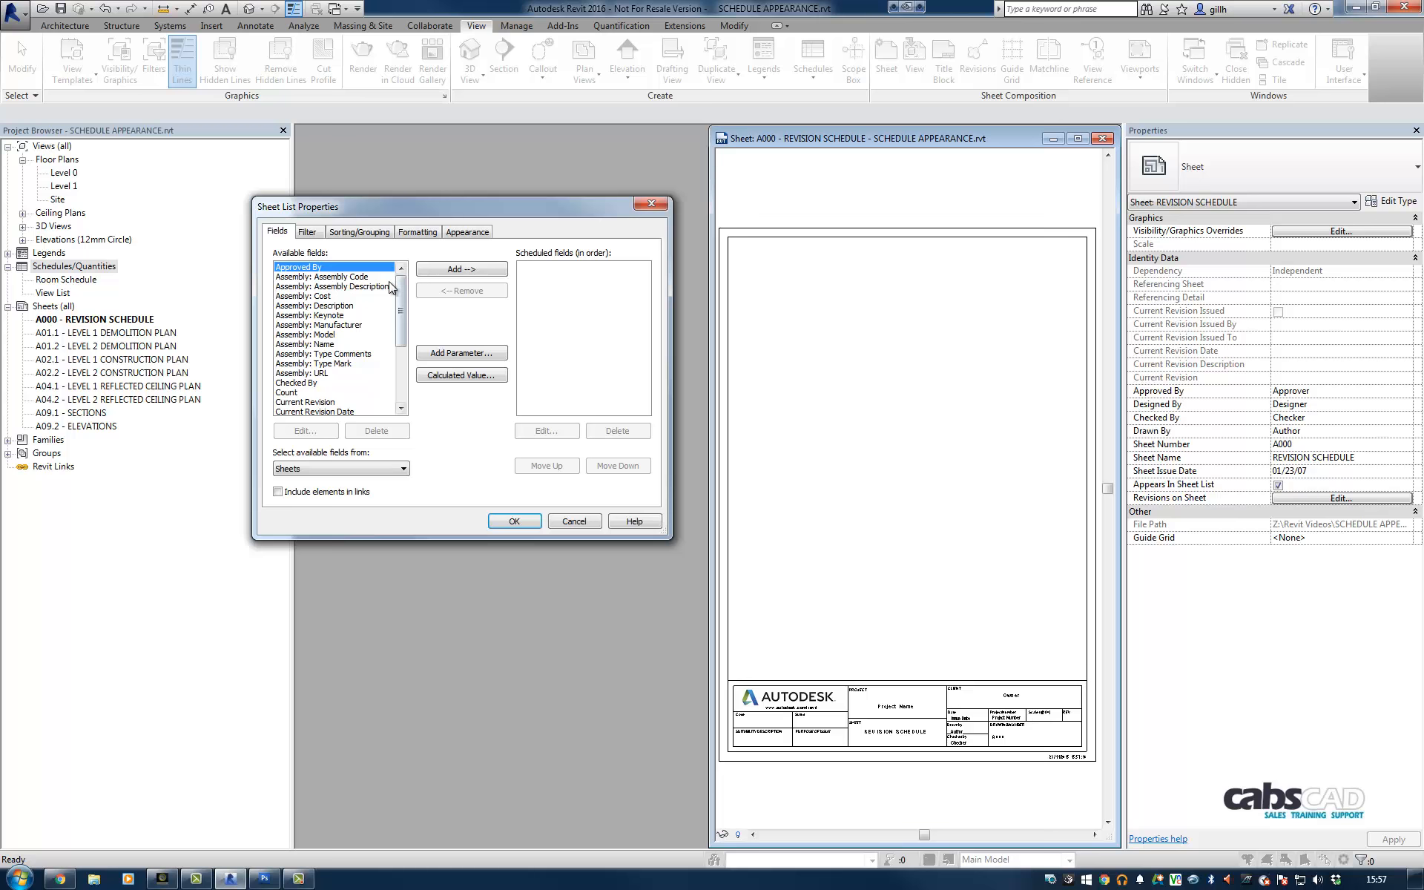
left_click_drag(401, 294, 414, 356)
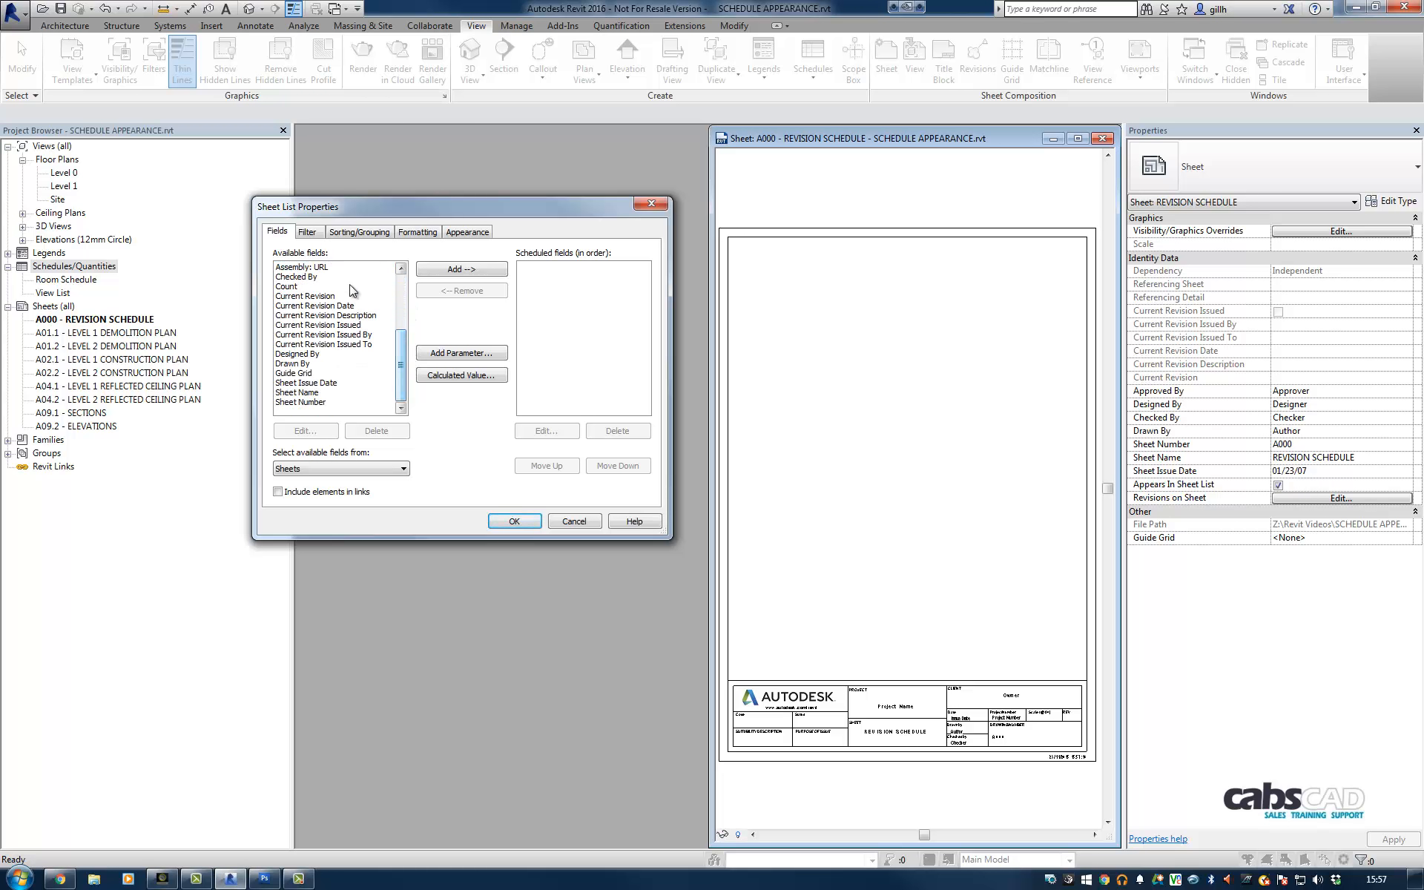
left_click(312, 401)
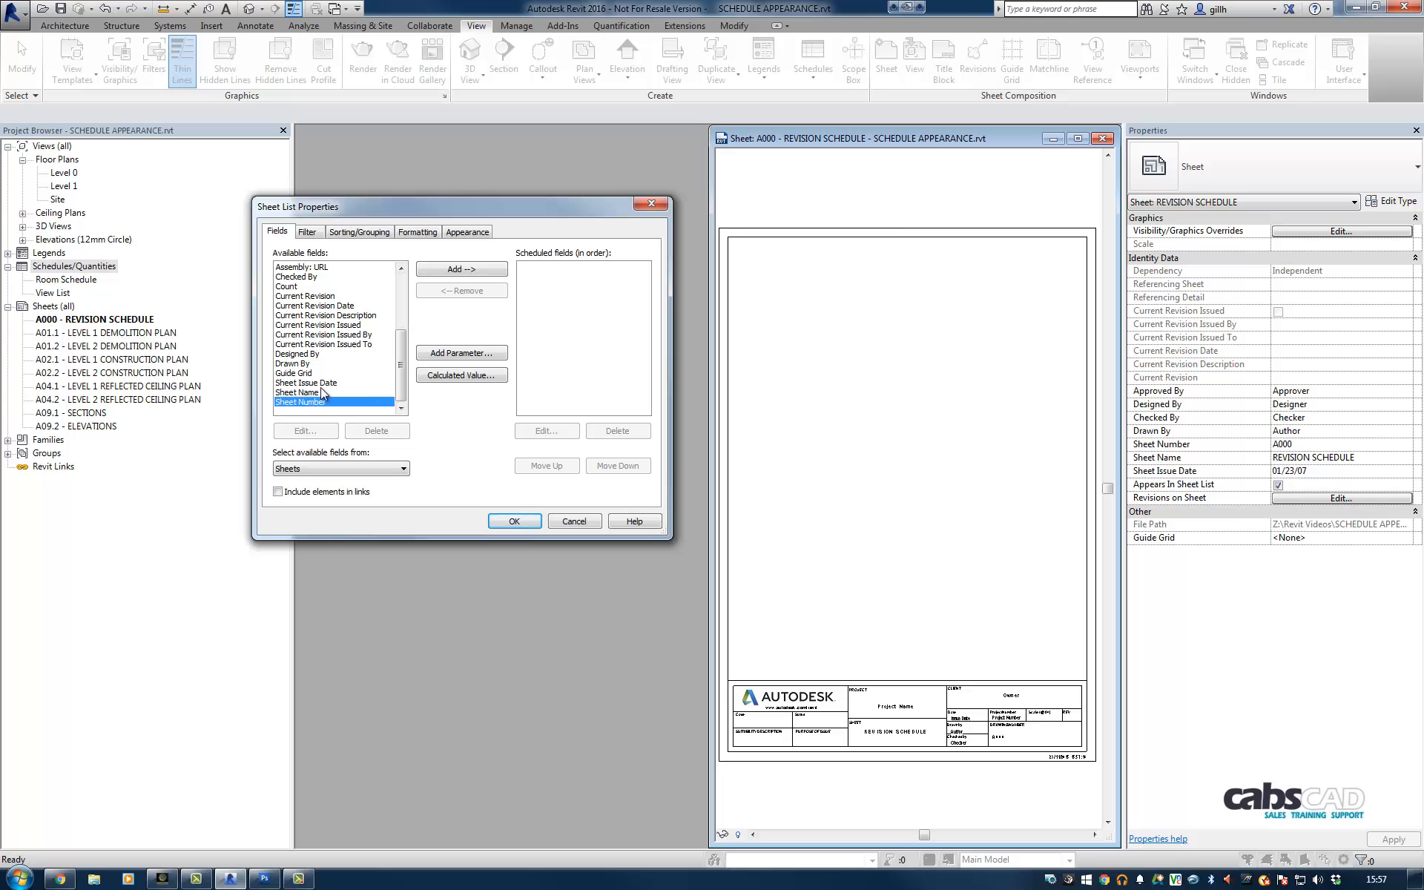
left_click(468, 272)
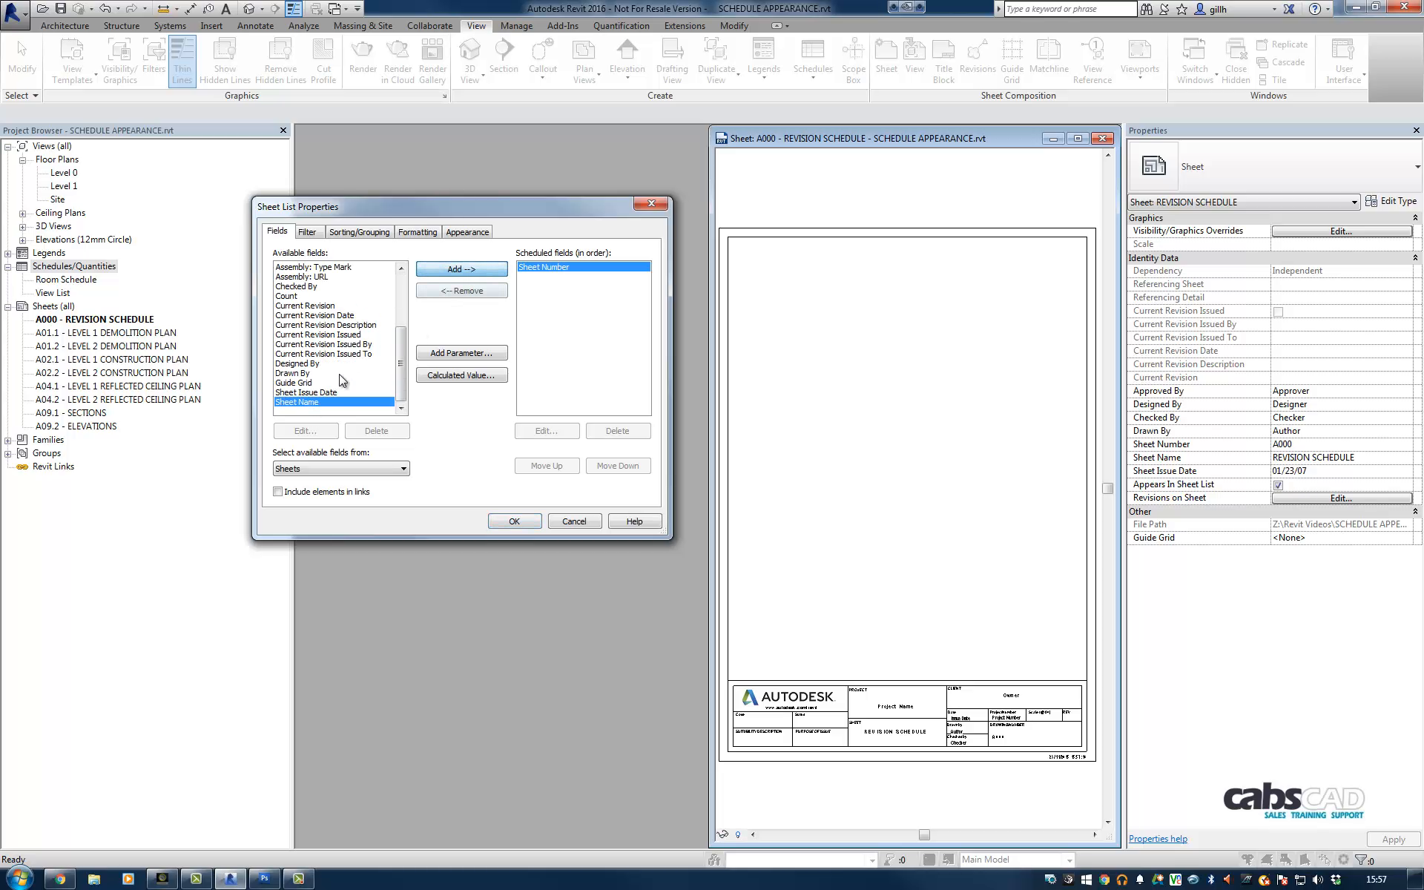
left_click(457, 271)
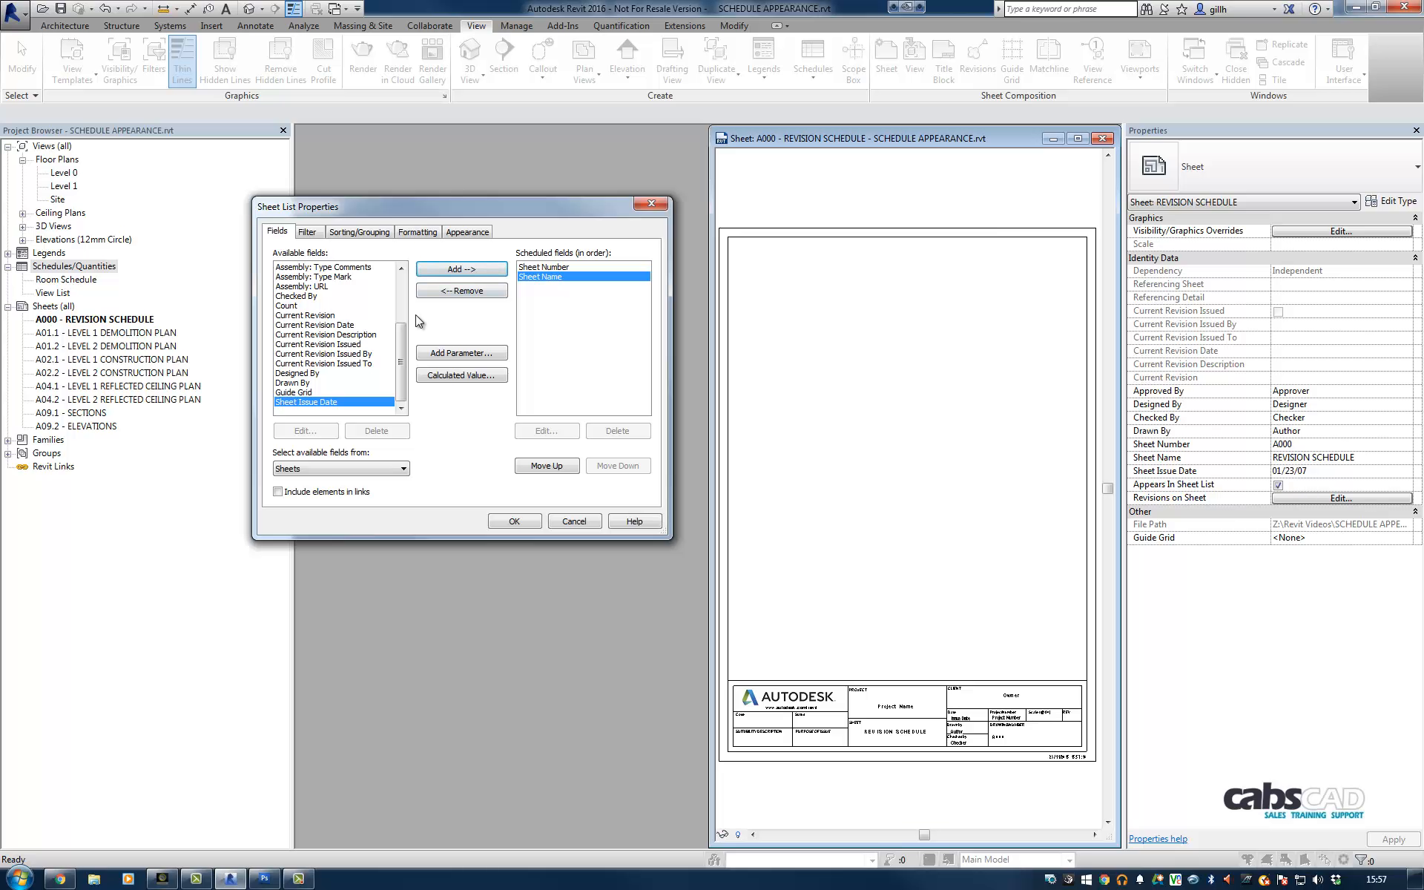
Add the Current Revision, Current Revision Date and Current Revision Description fields and generate the sheet list
left_click(323, 317)
left_click(461, 270)
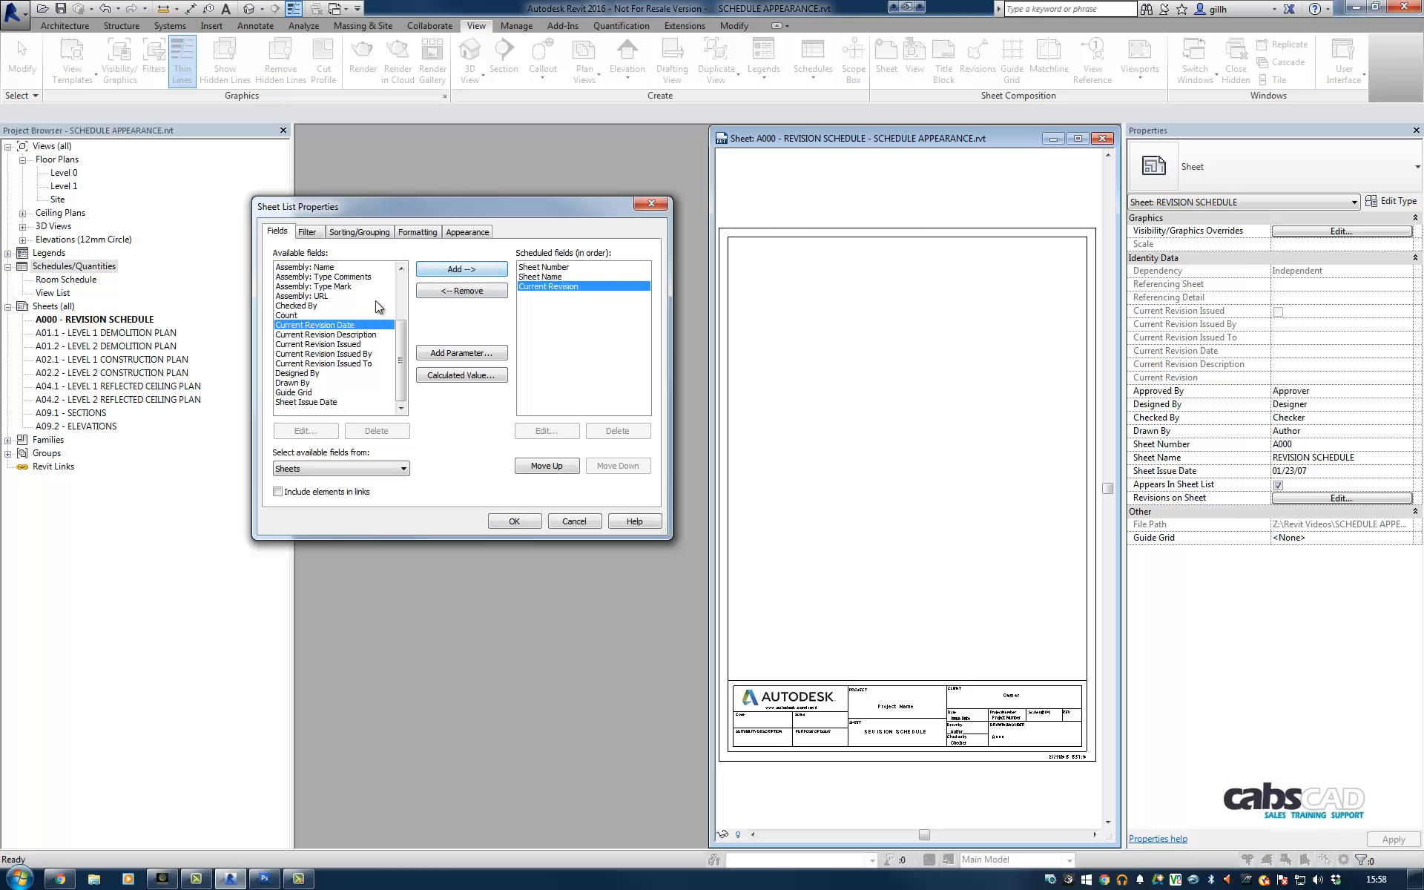
left_click(450, 271)
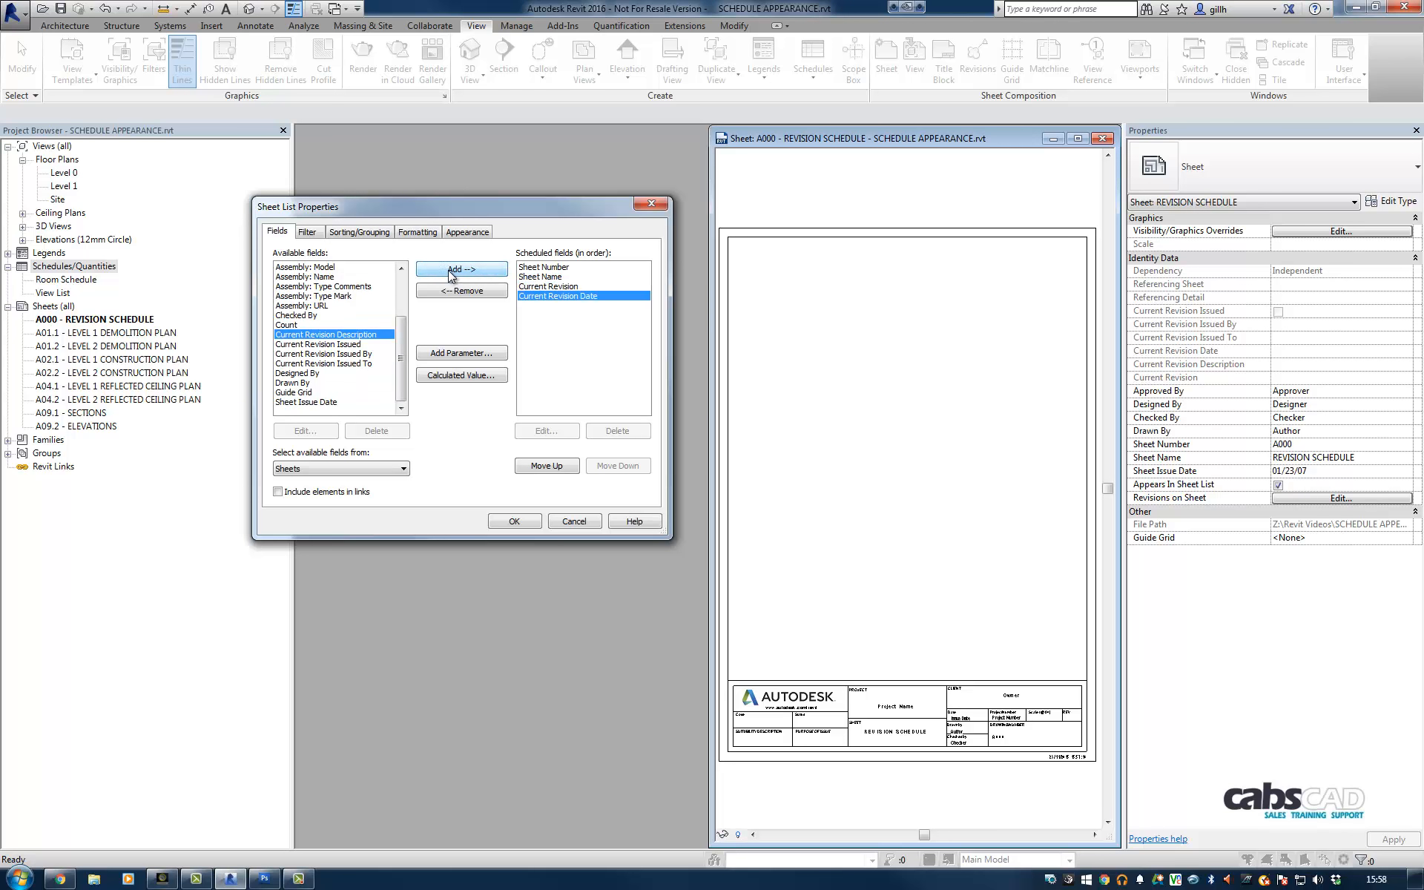
left_click(450, 273)
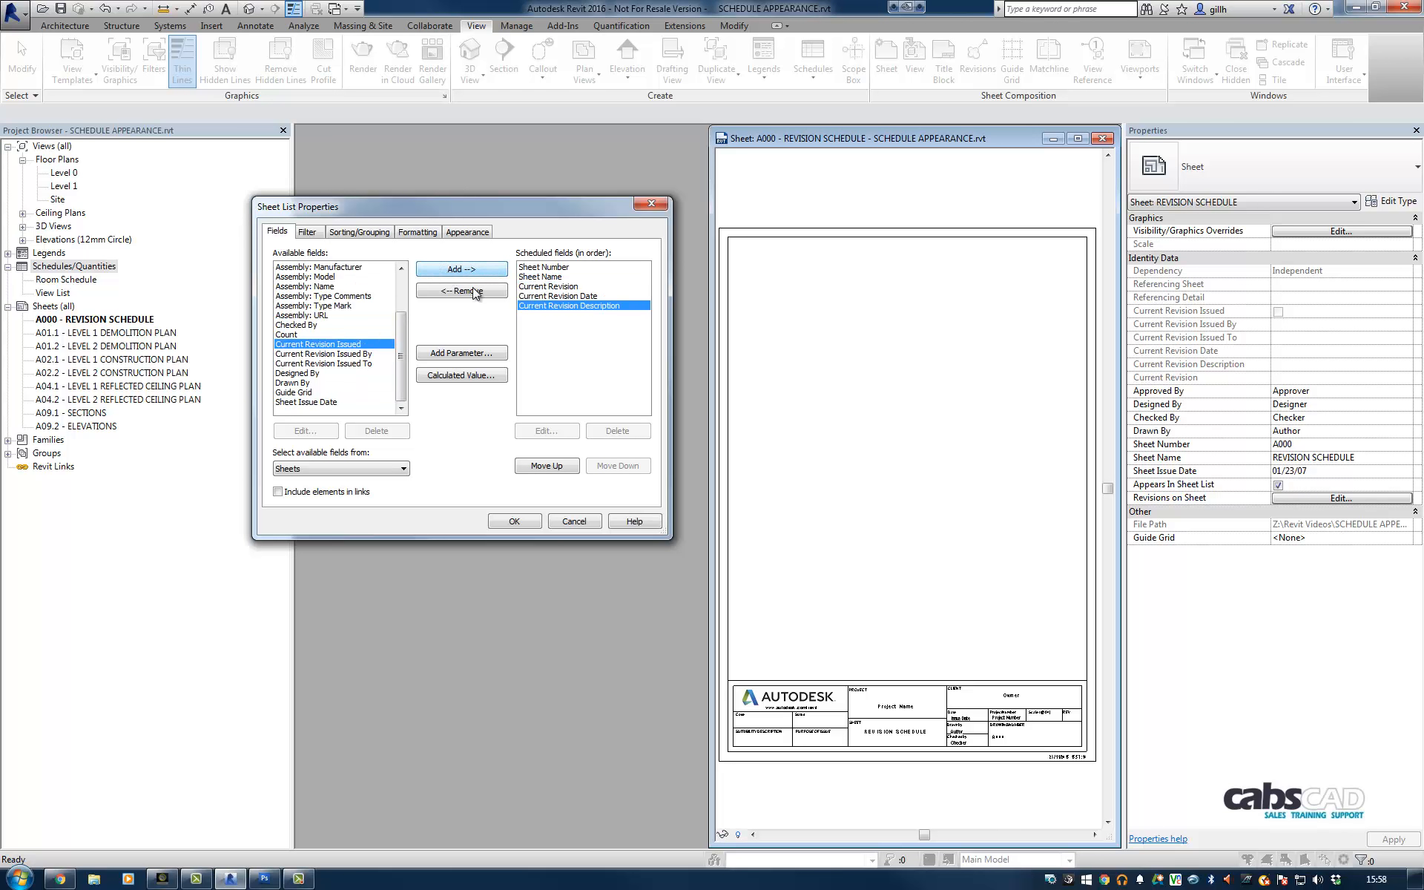
left_click(515, 521)
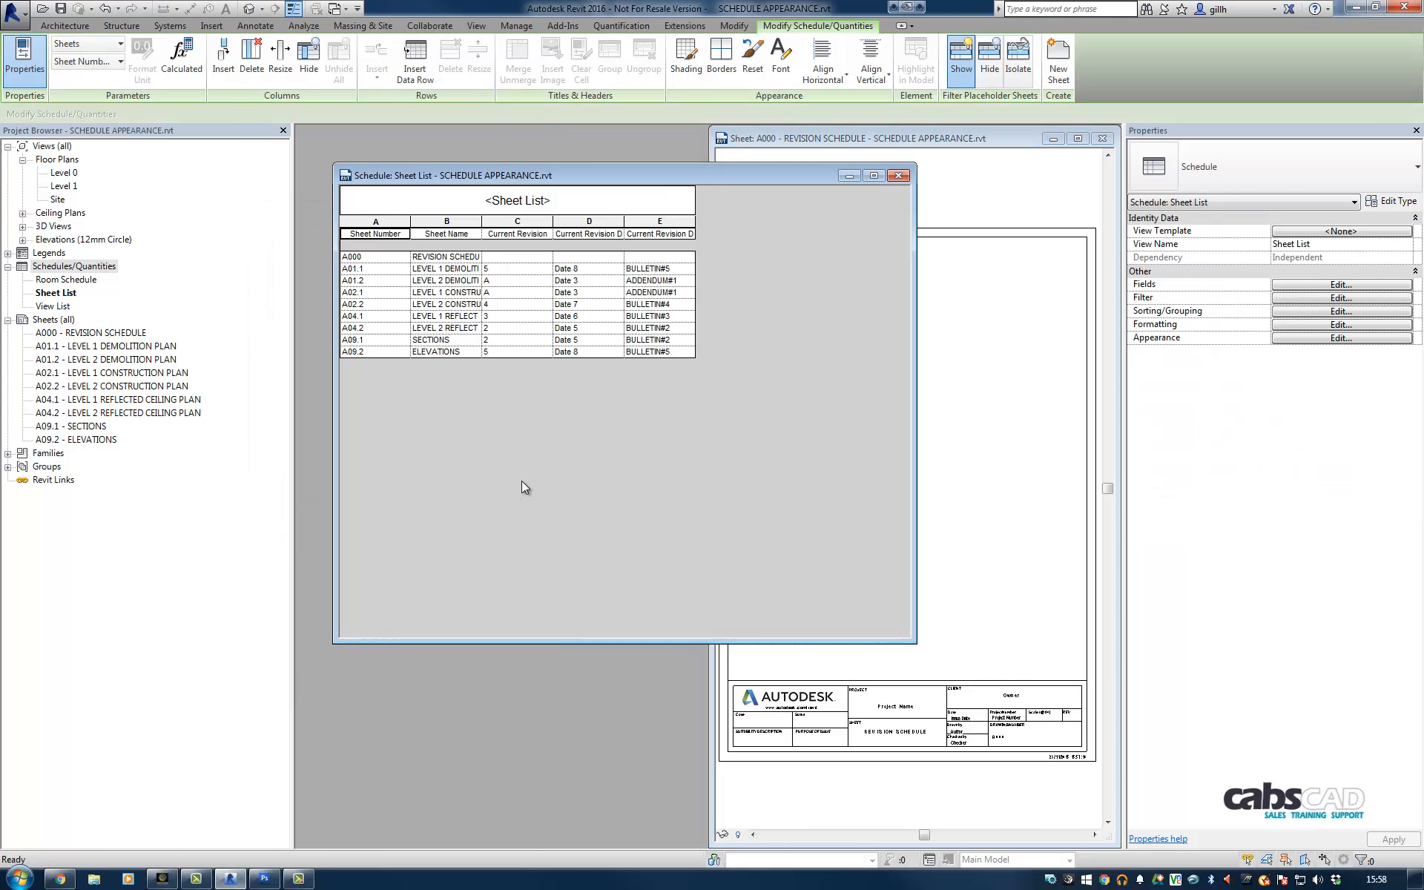
Tile the open views and place the Sheet List in the upper part of sheet A000
left_click(478, 27)
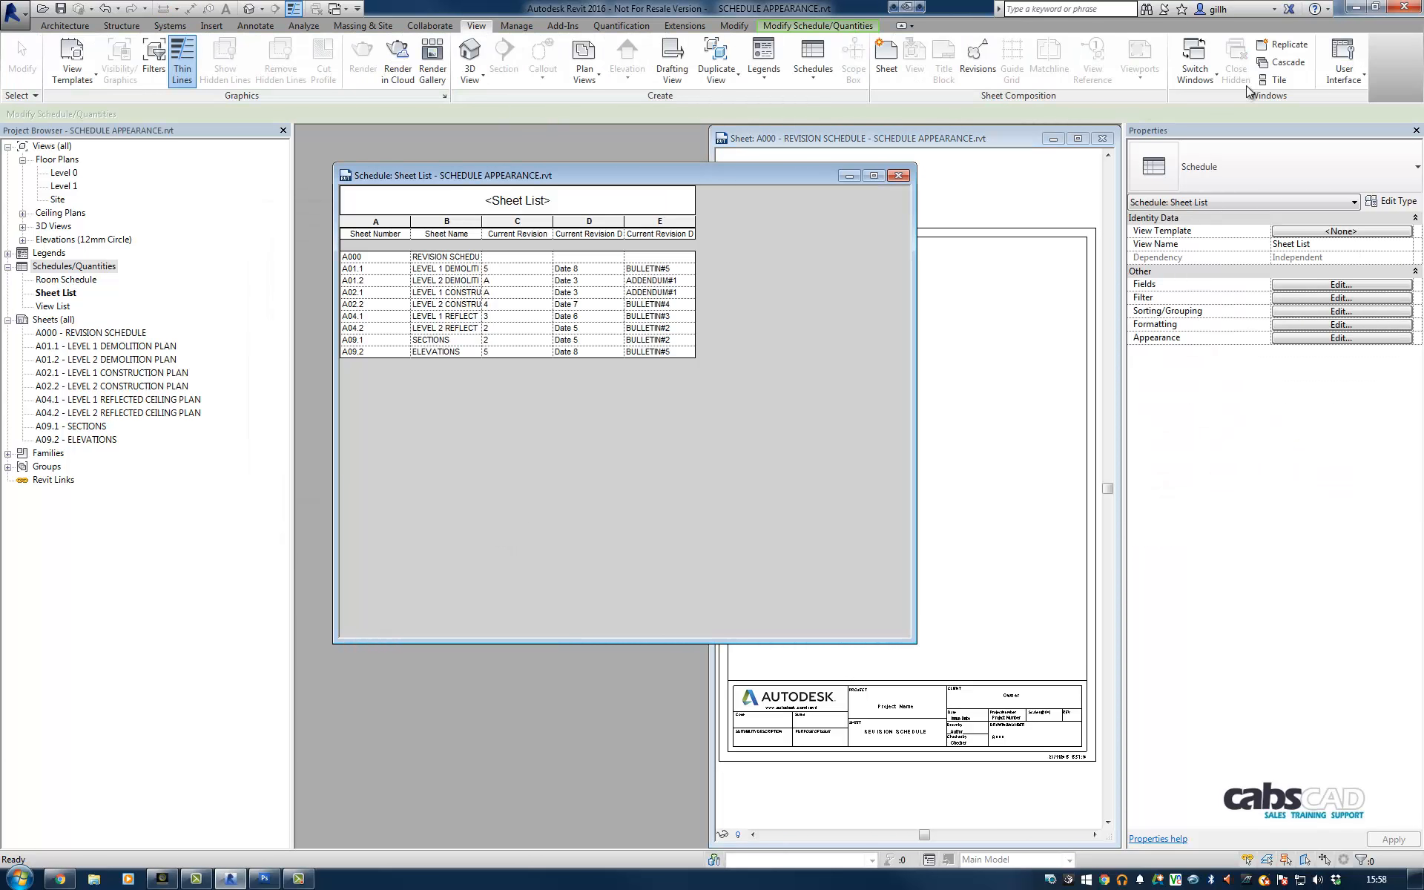
left_click(1271, 80)
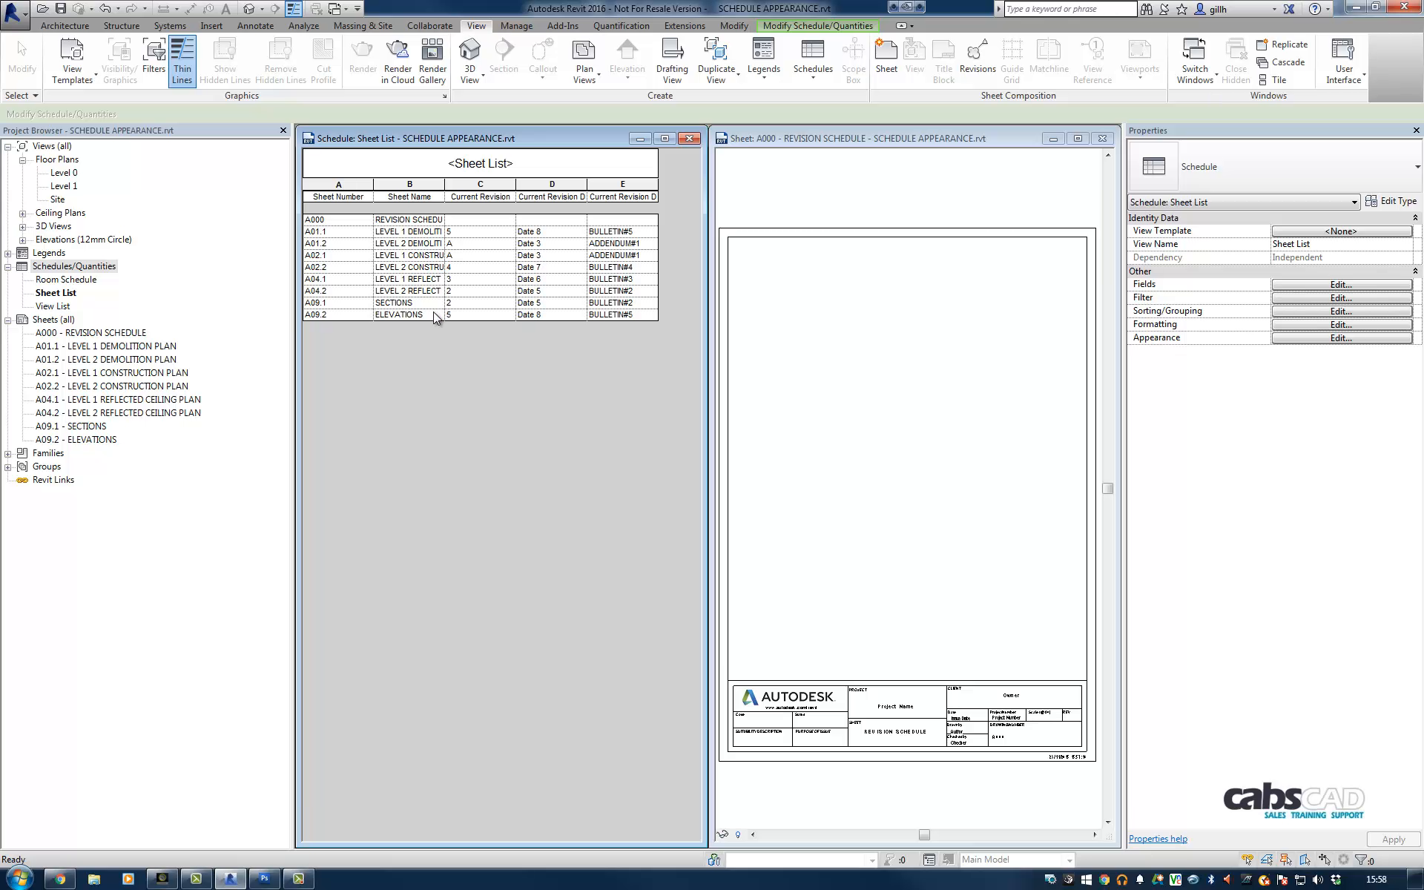
left_click(54, 295)
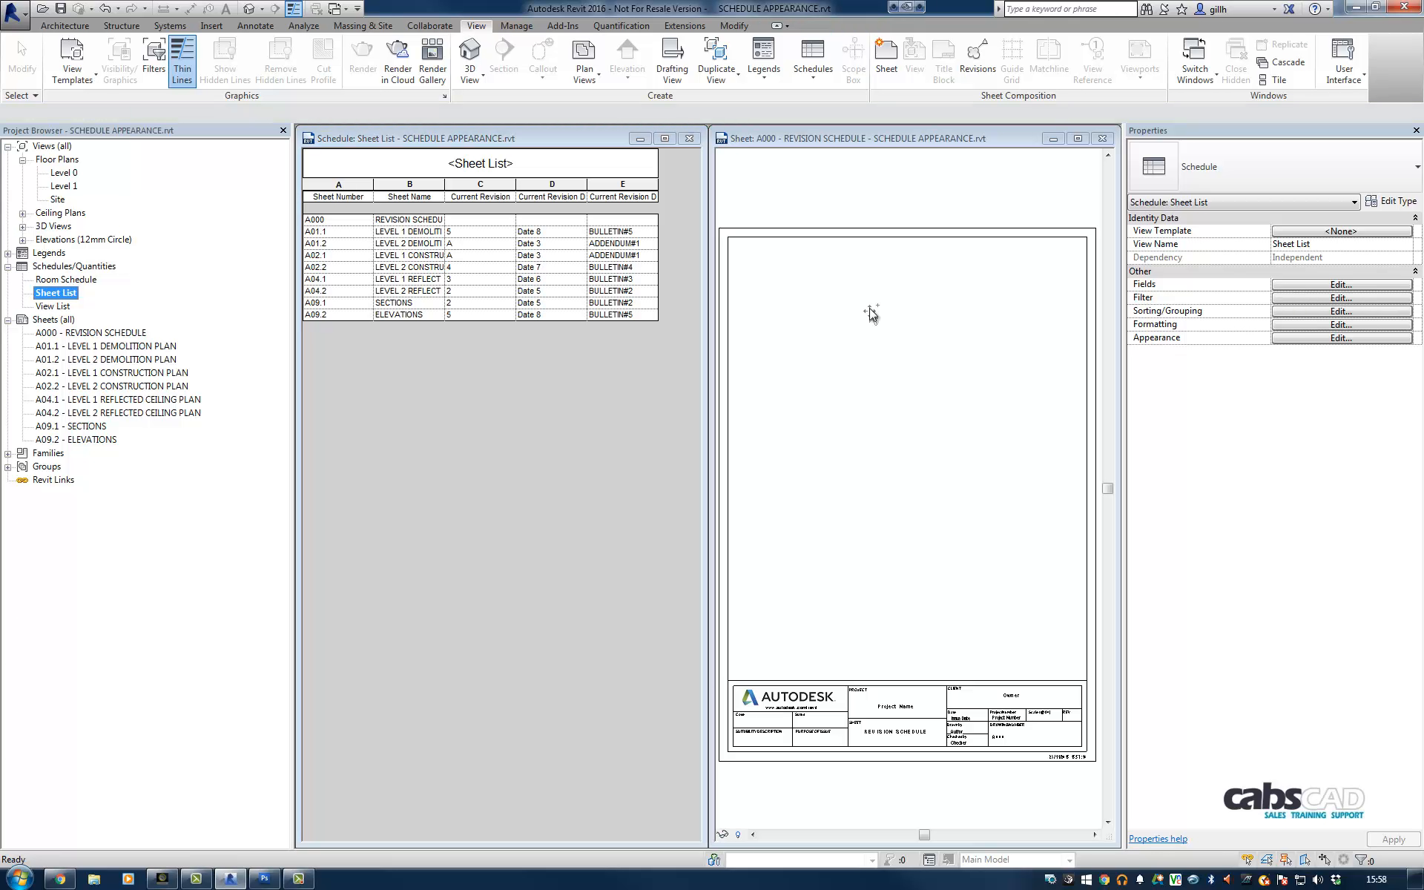
left_click_drag(869, 309, 873, 310)
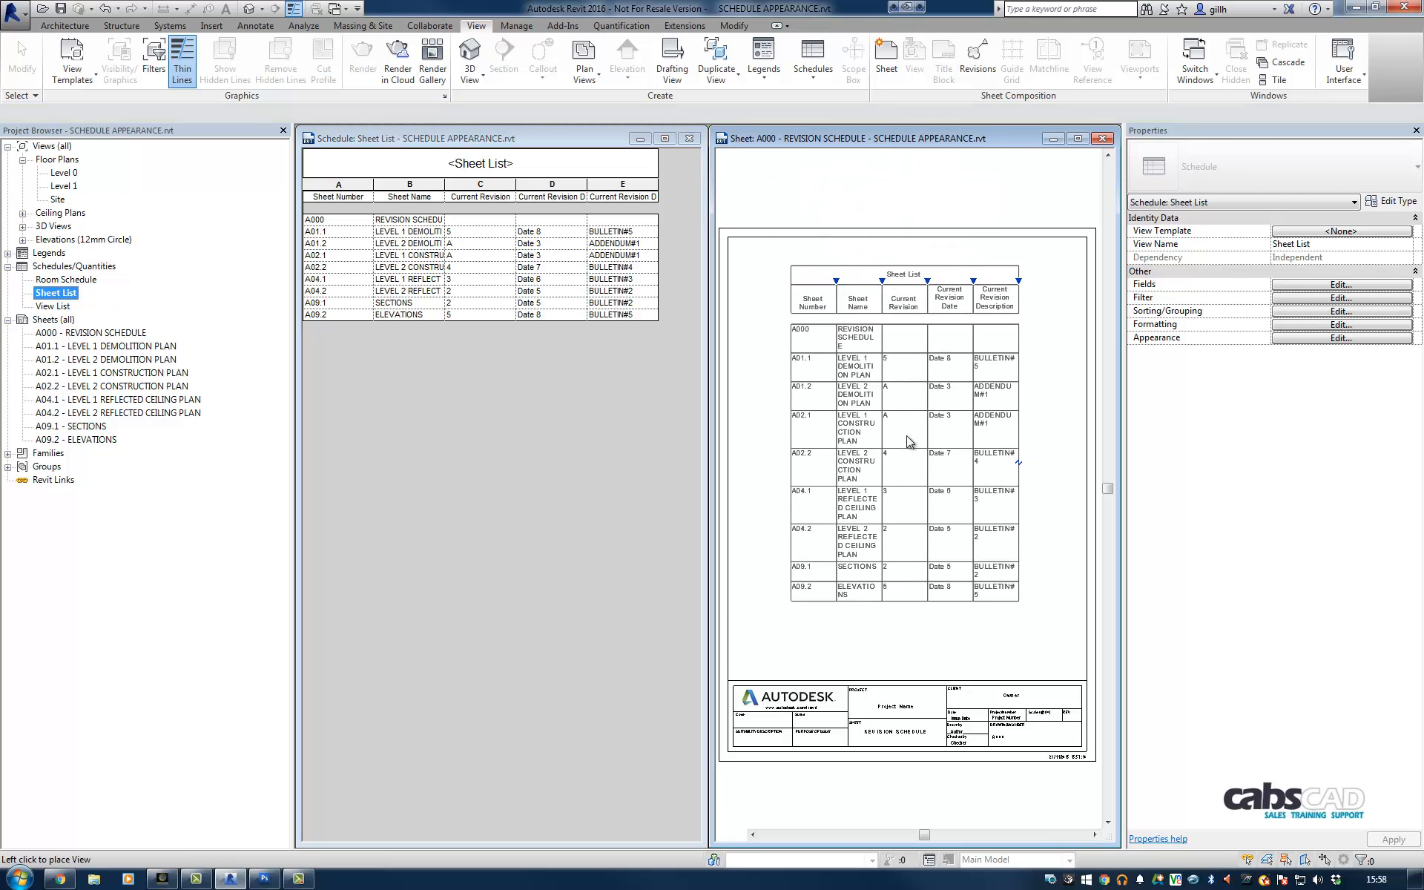
left_click(910, 442)
key("Escape")
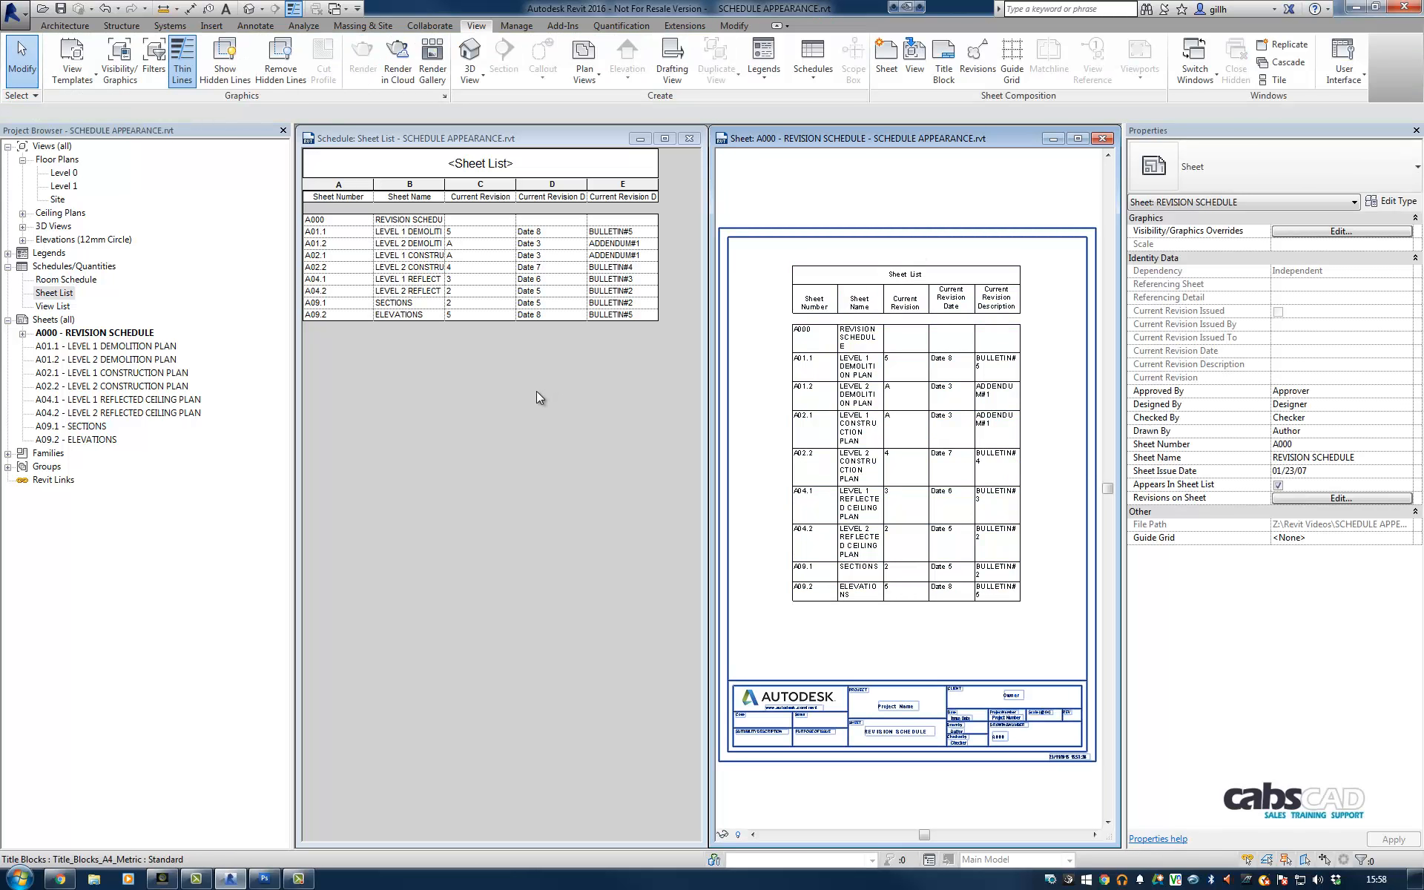
Rename the Sheet List view as Revision Schedule
left_click(54, 293)
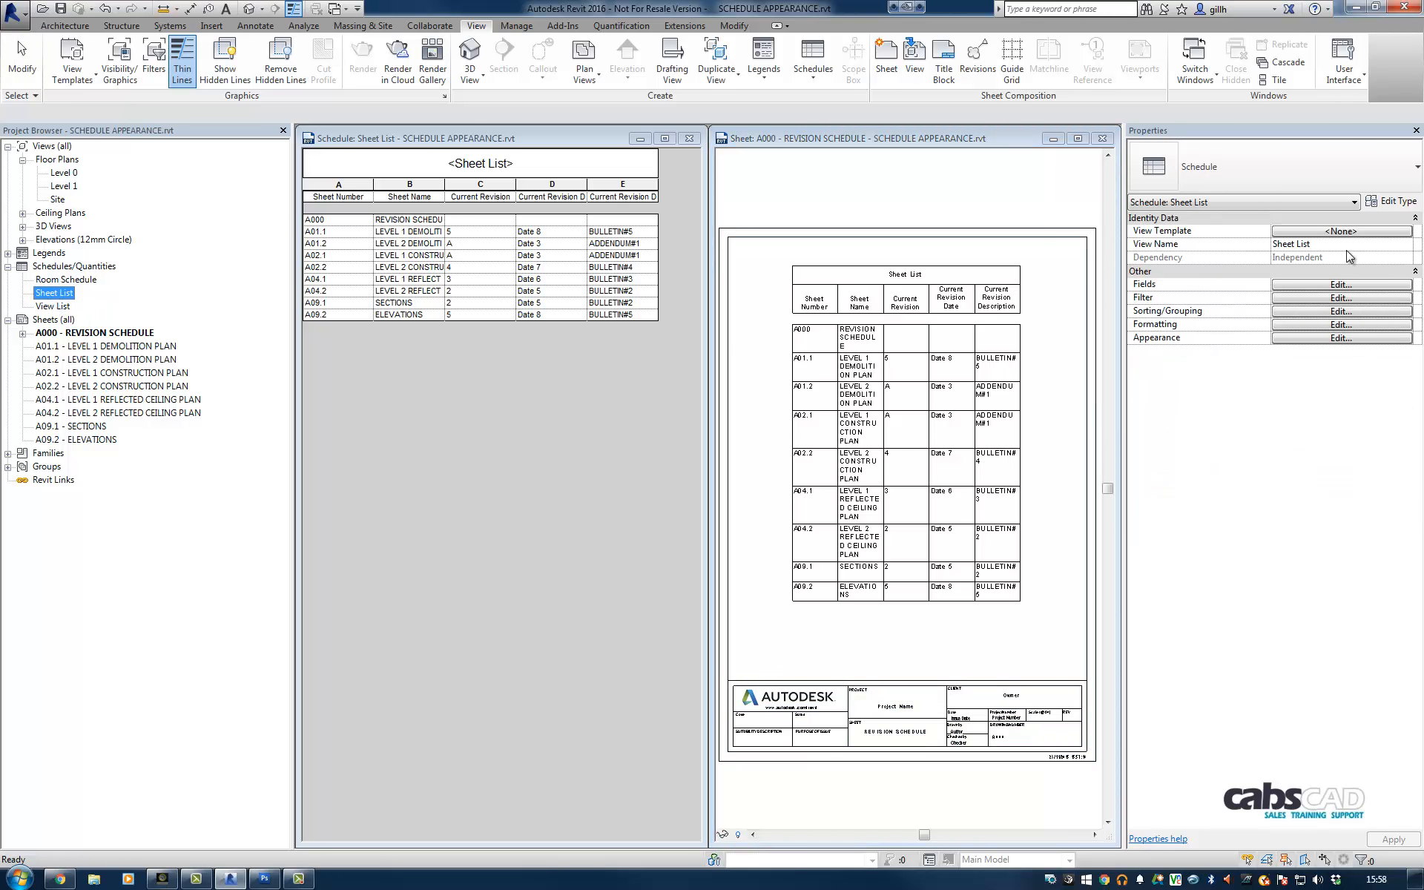
left_click(1334, 246)
type("Revisi")
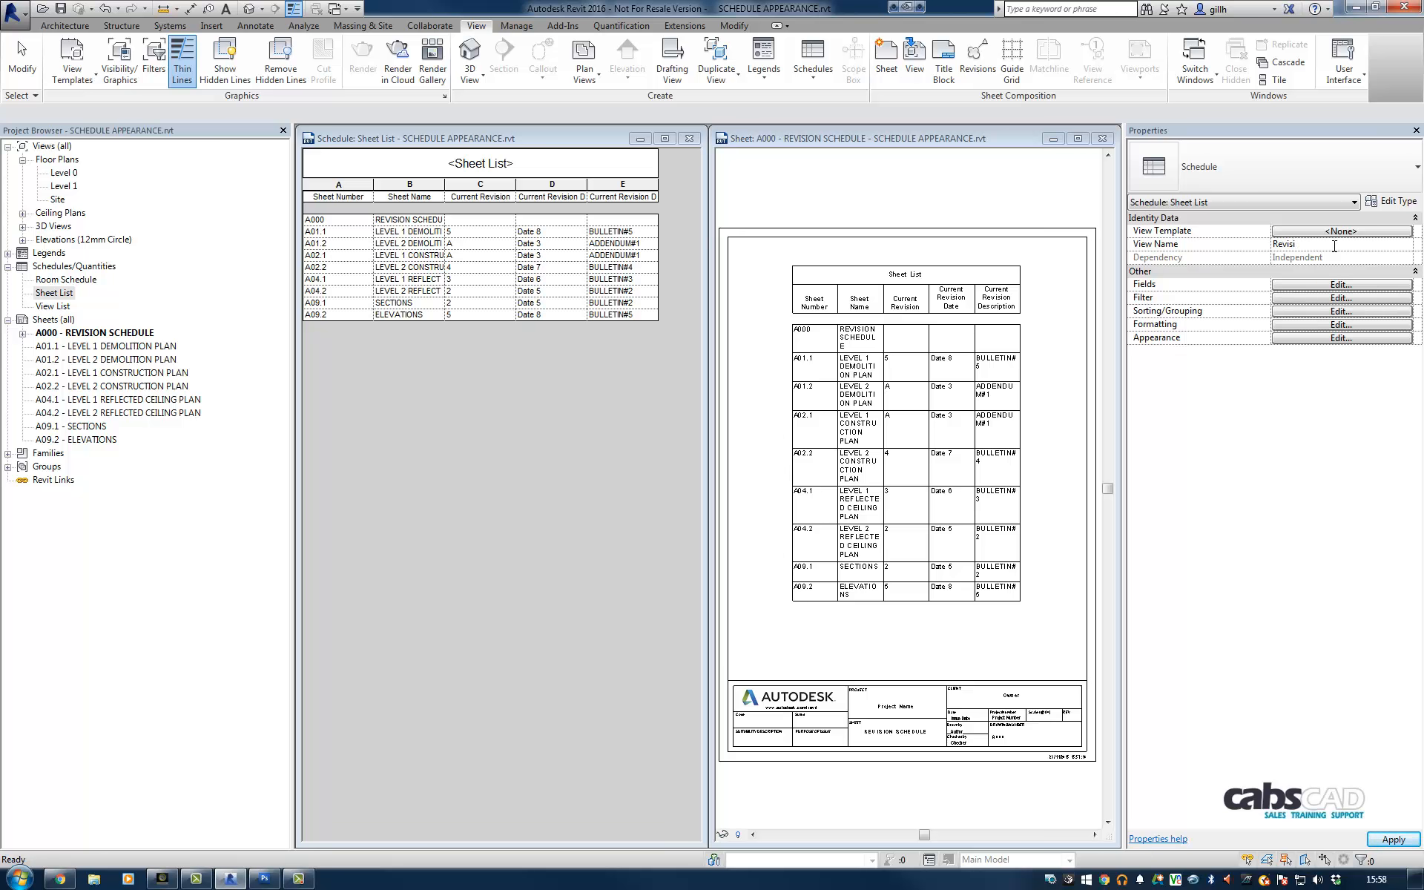
type("on Schedule")
key("Return")
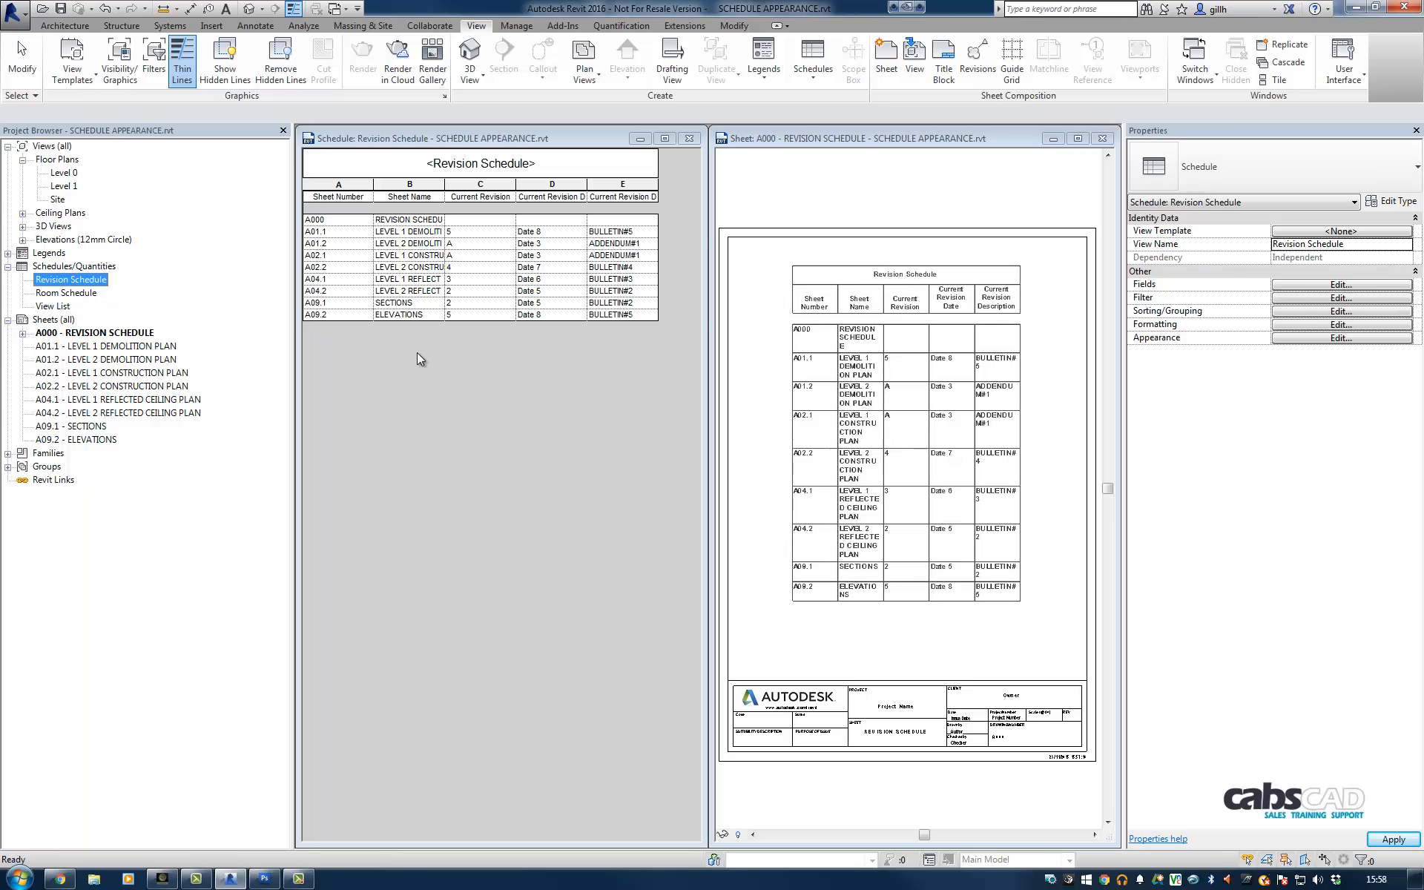
Set the Sheet Number column's width to 15 mm
left_click(355, 186)
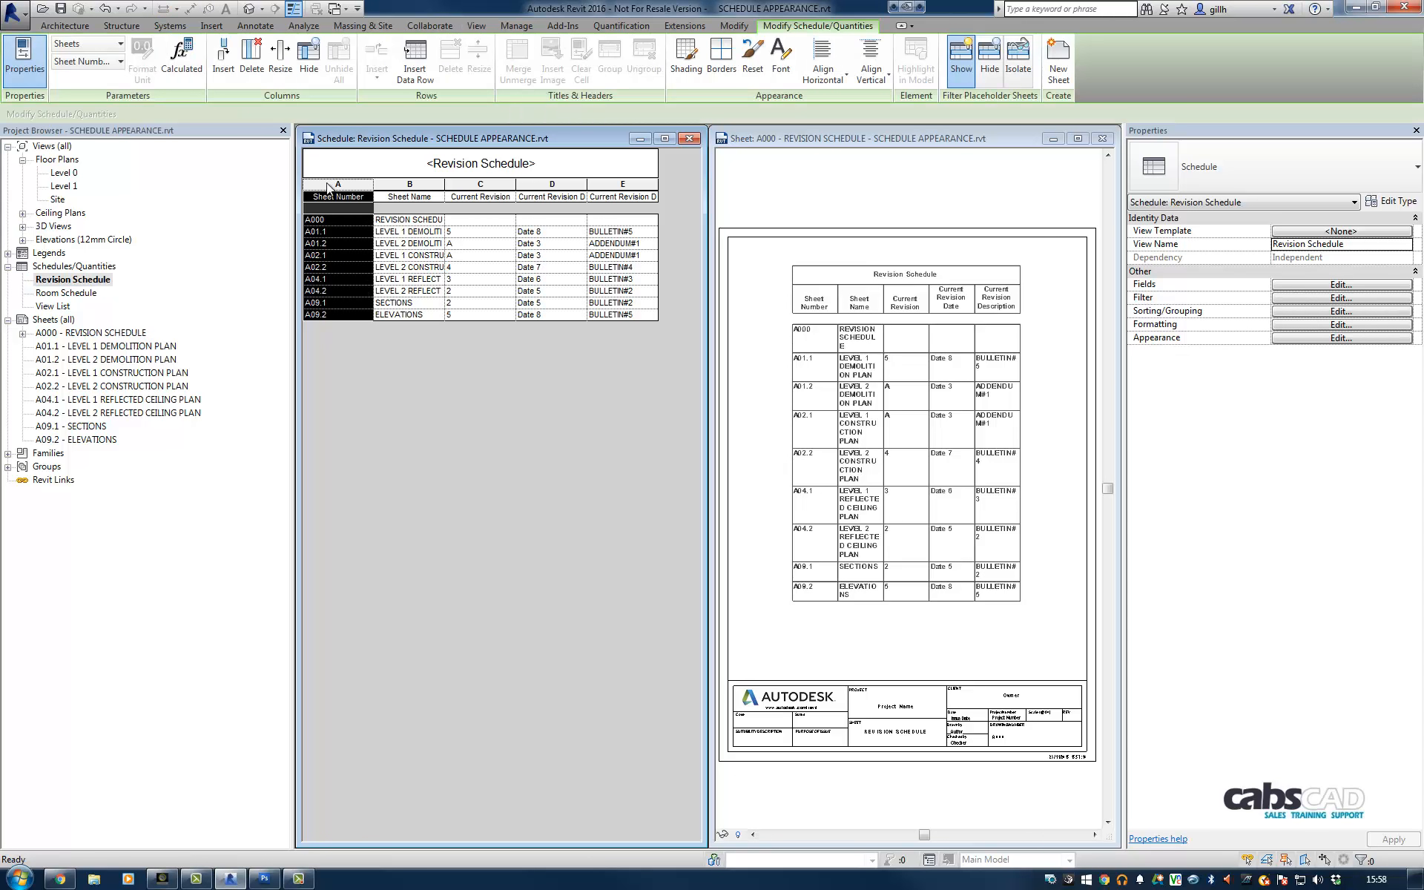
left_click(280, 61)
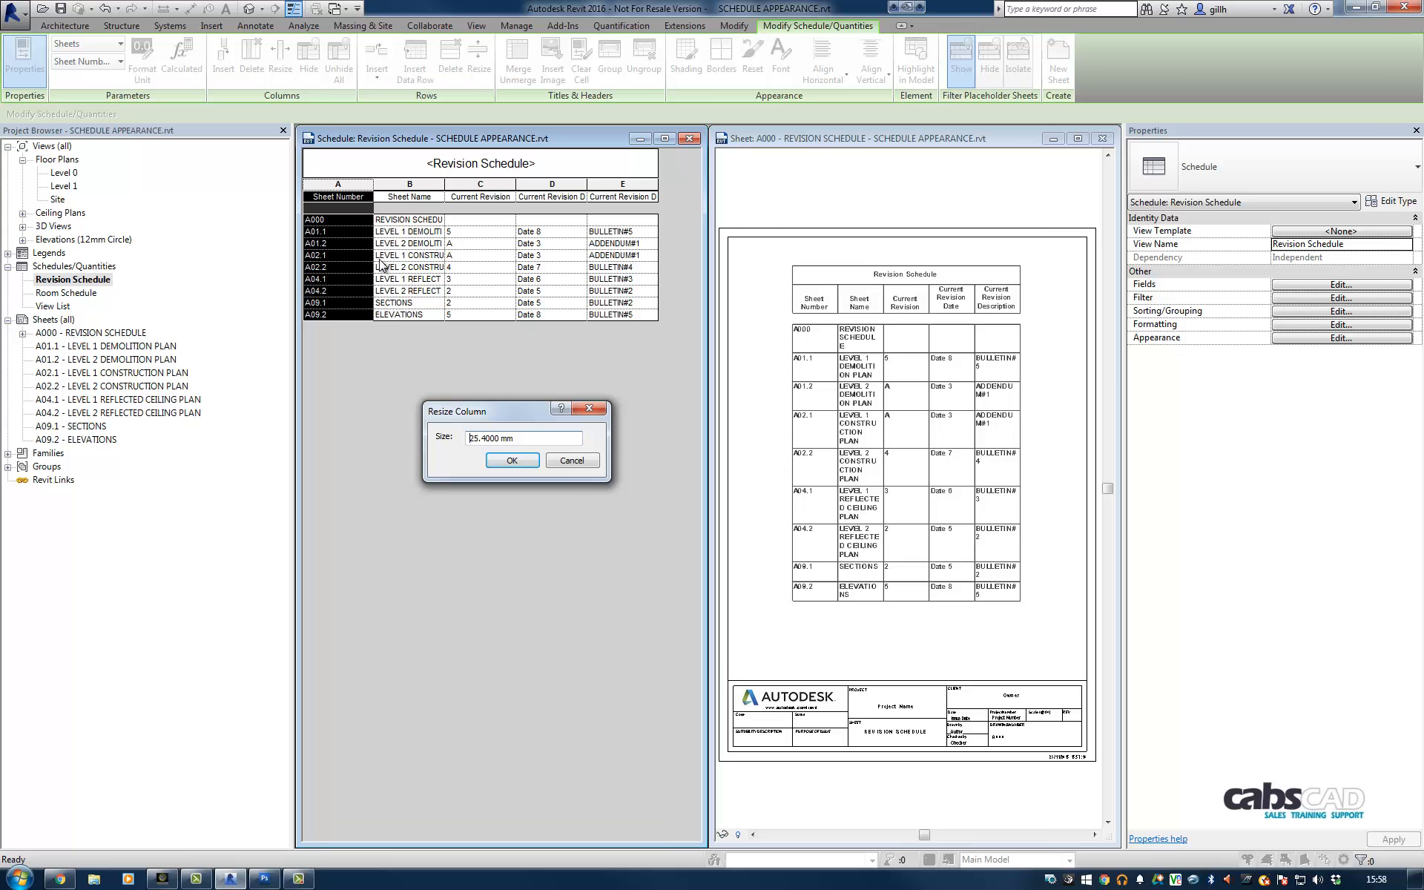
left_click_drag(516, 438, 358, 452)
type("15")
left_click(518, 461)
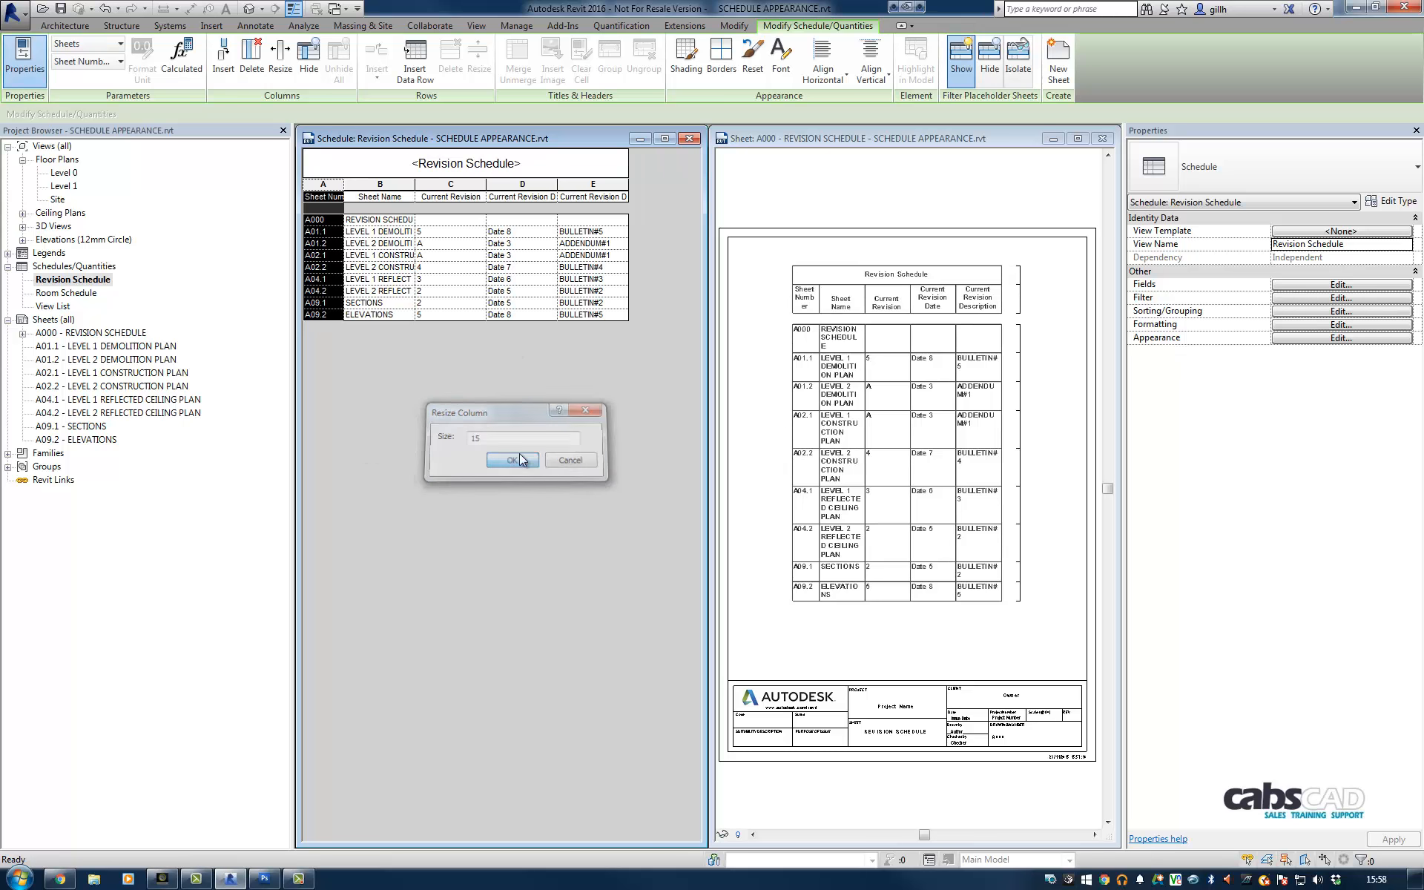
Set the Sheet Name column's width to 80 mm
left_click(381, 185)
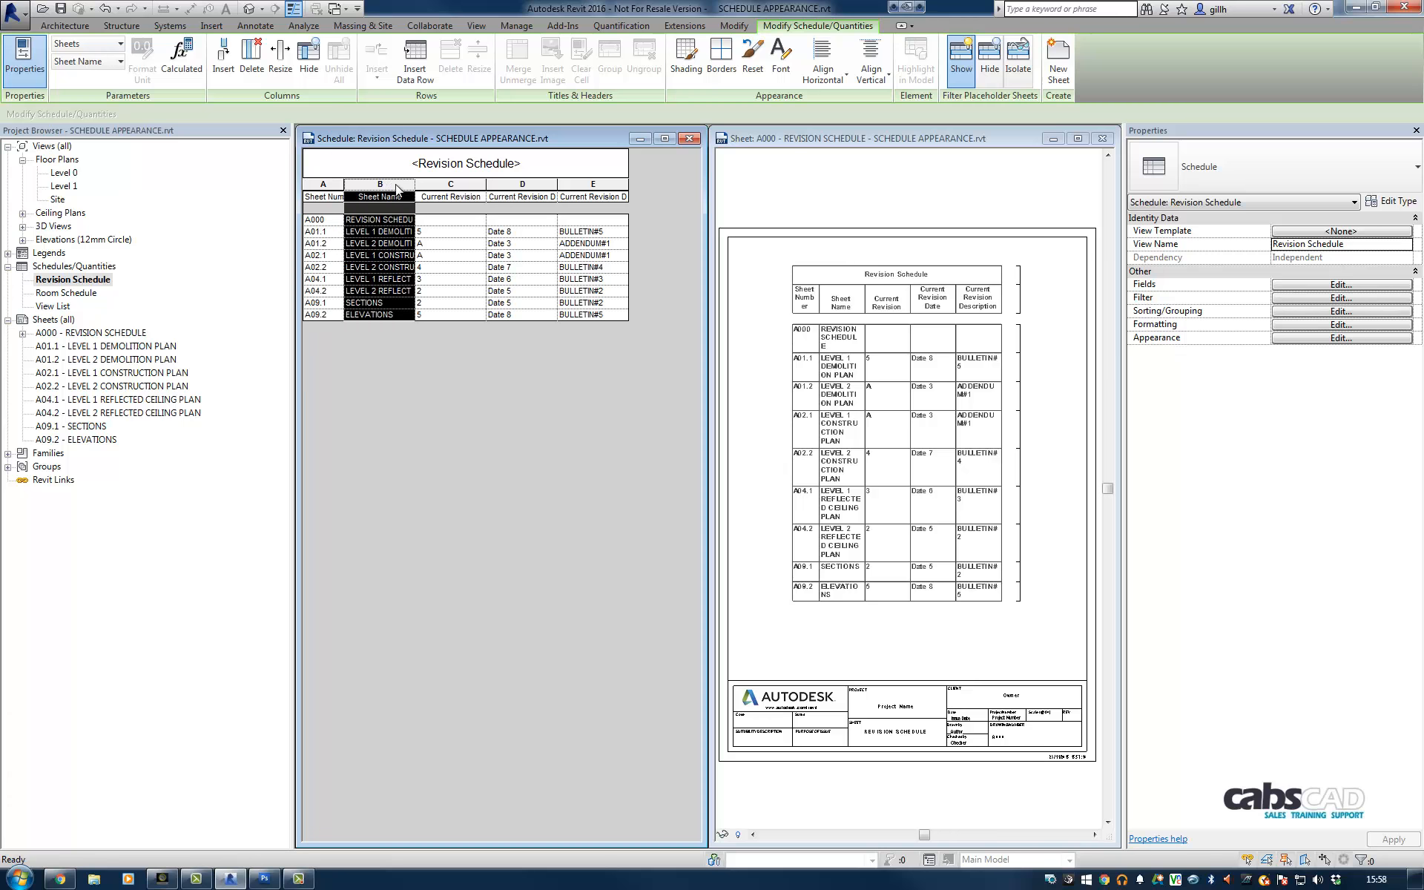
left_click(282, 65)
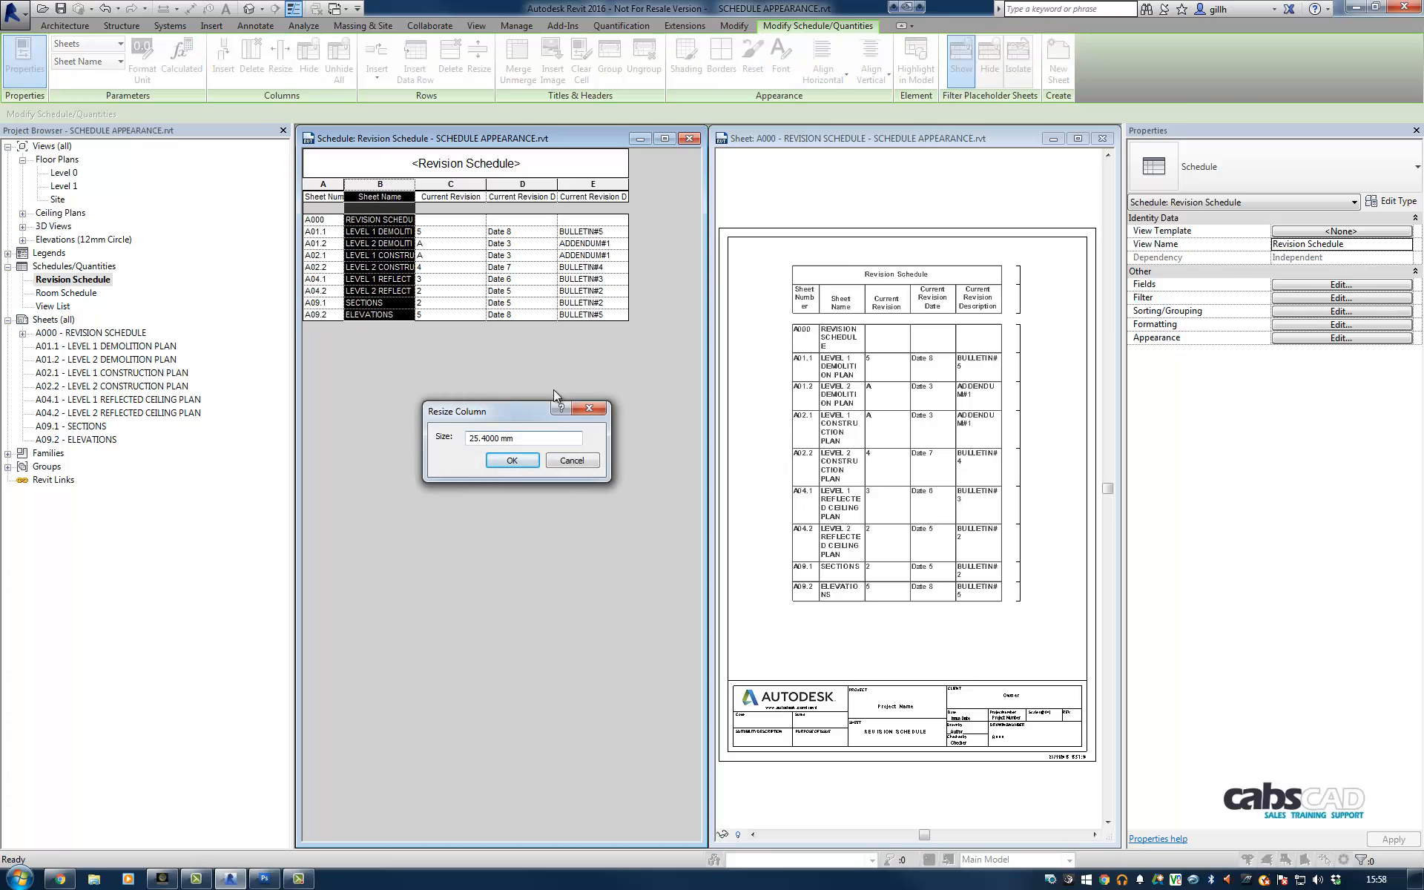
left_click_drag(533, 442, 433, 438)
type("80")
key("Return")
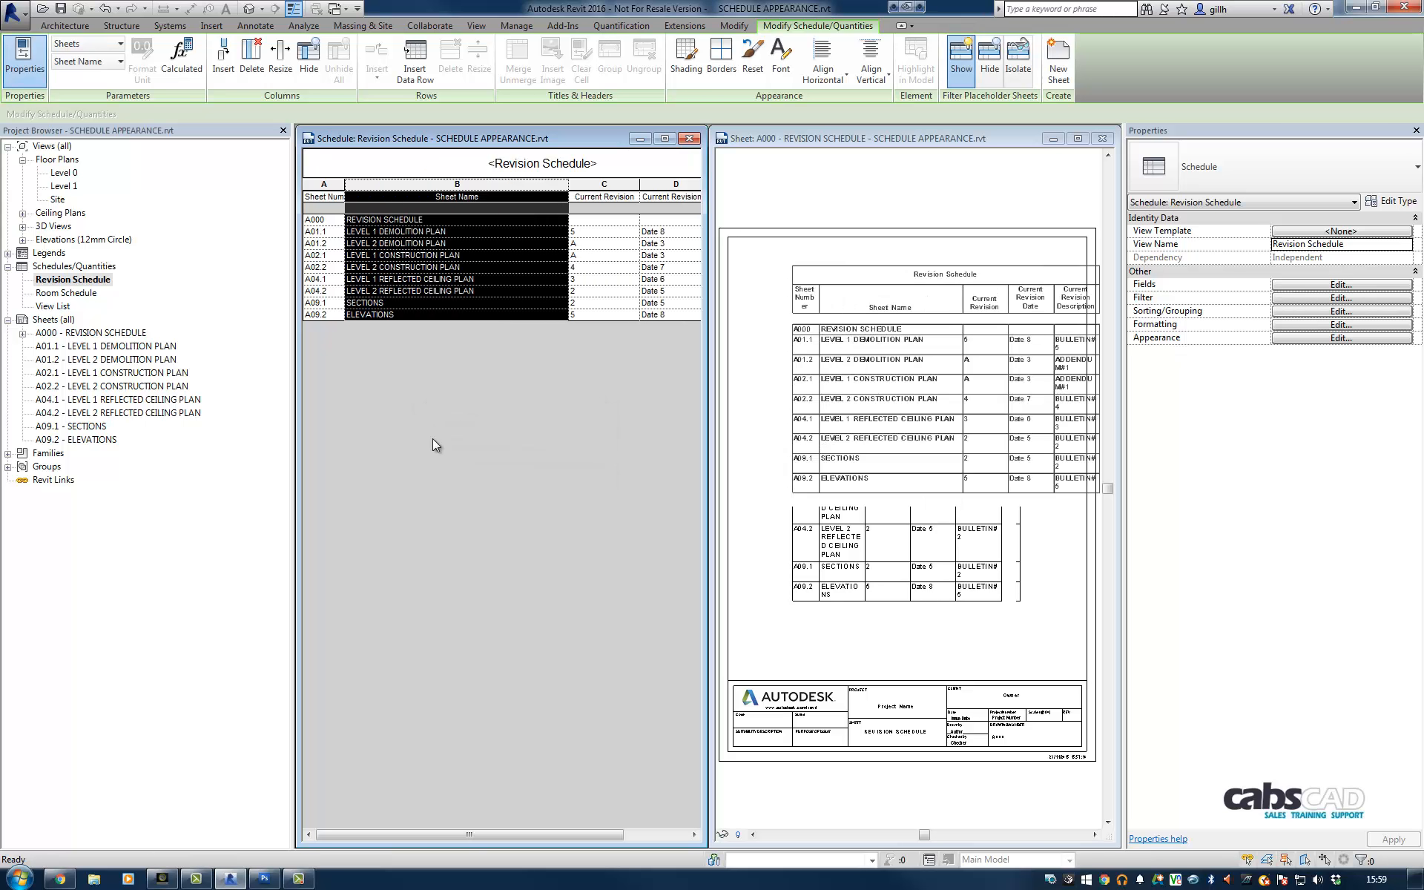
Set the Current Revision column's width to 10 mm
left_click(603, 184)
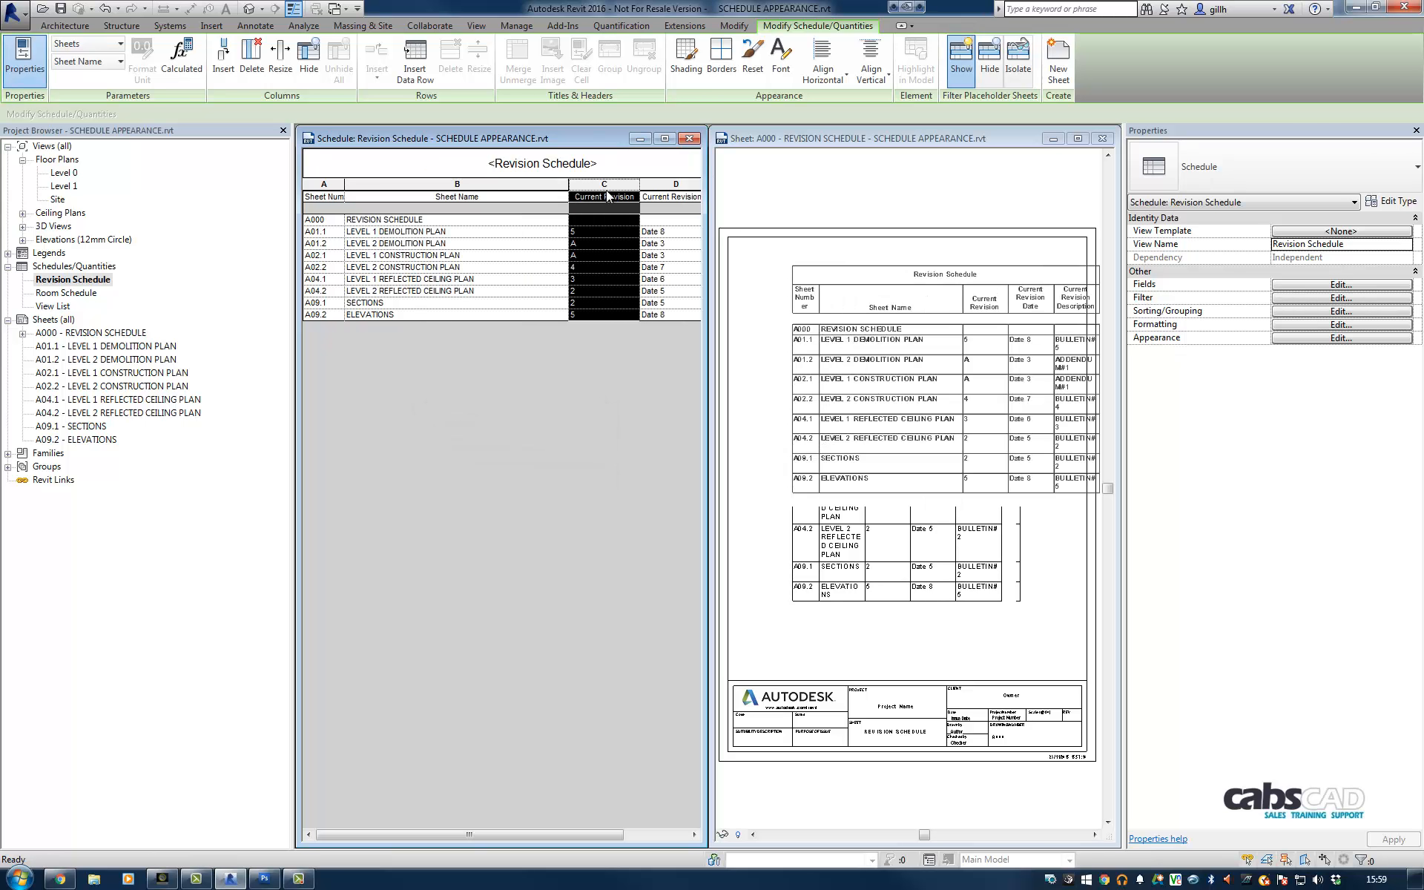
left_click(281, 56)
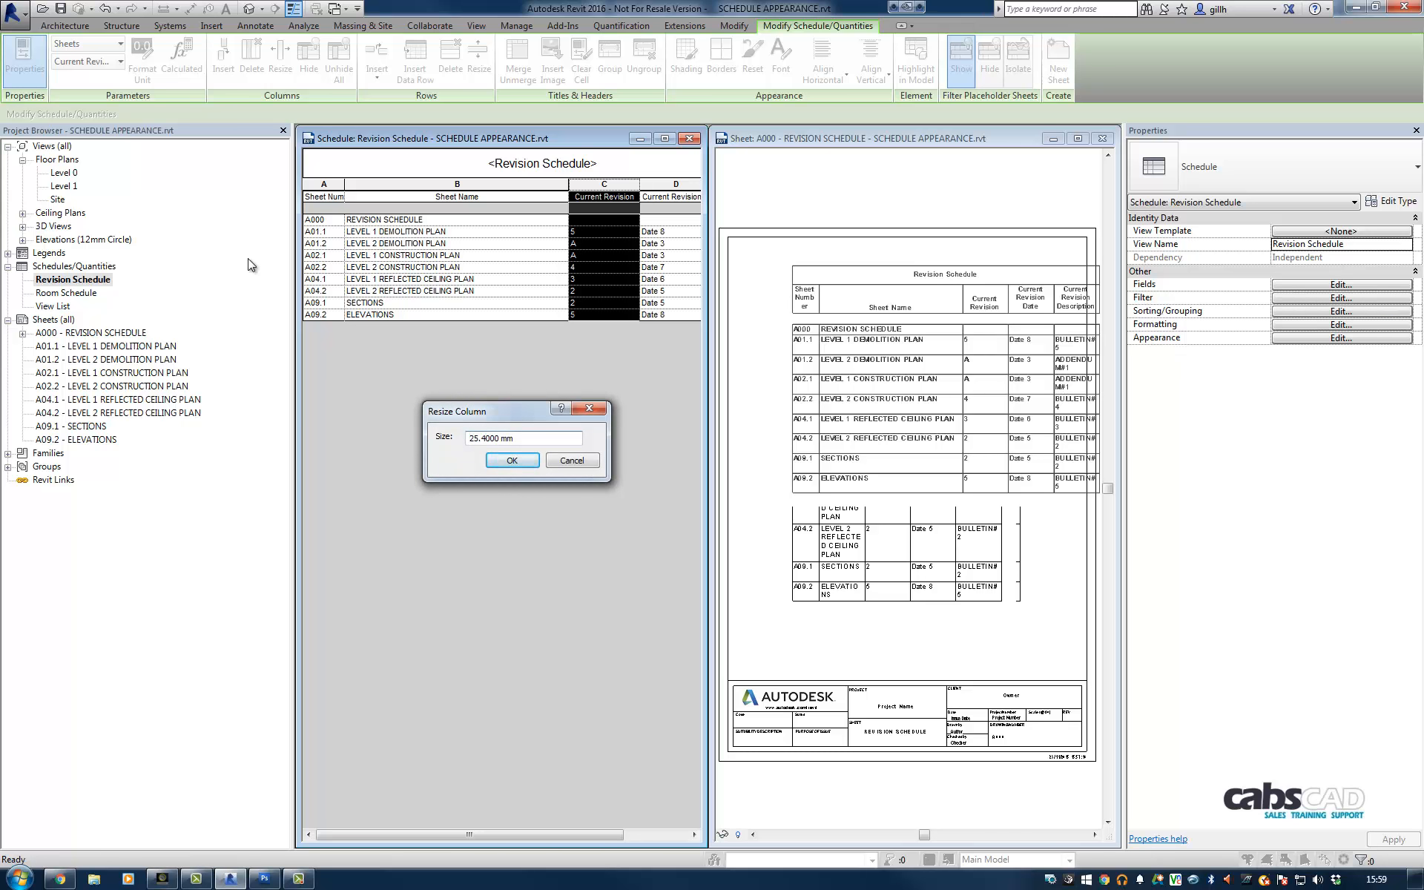
double_click(531, 435)
type("10")
key("Return")
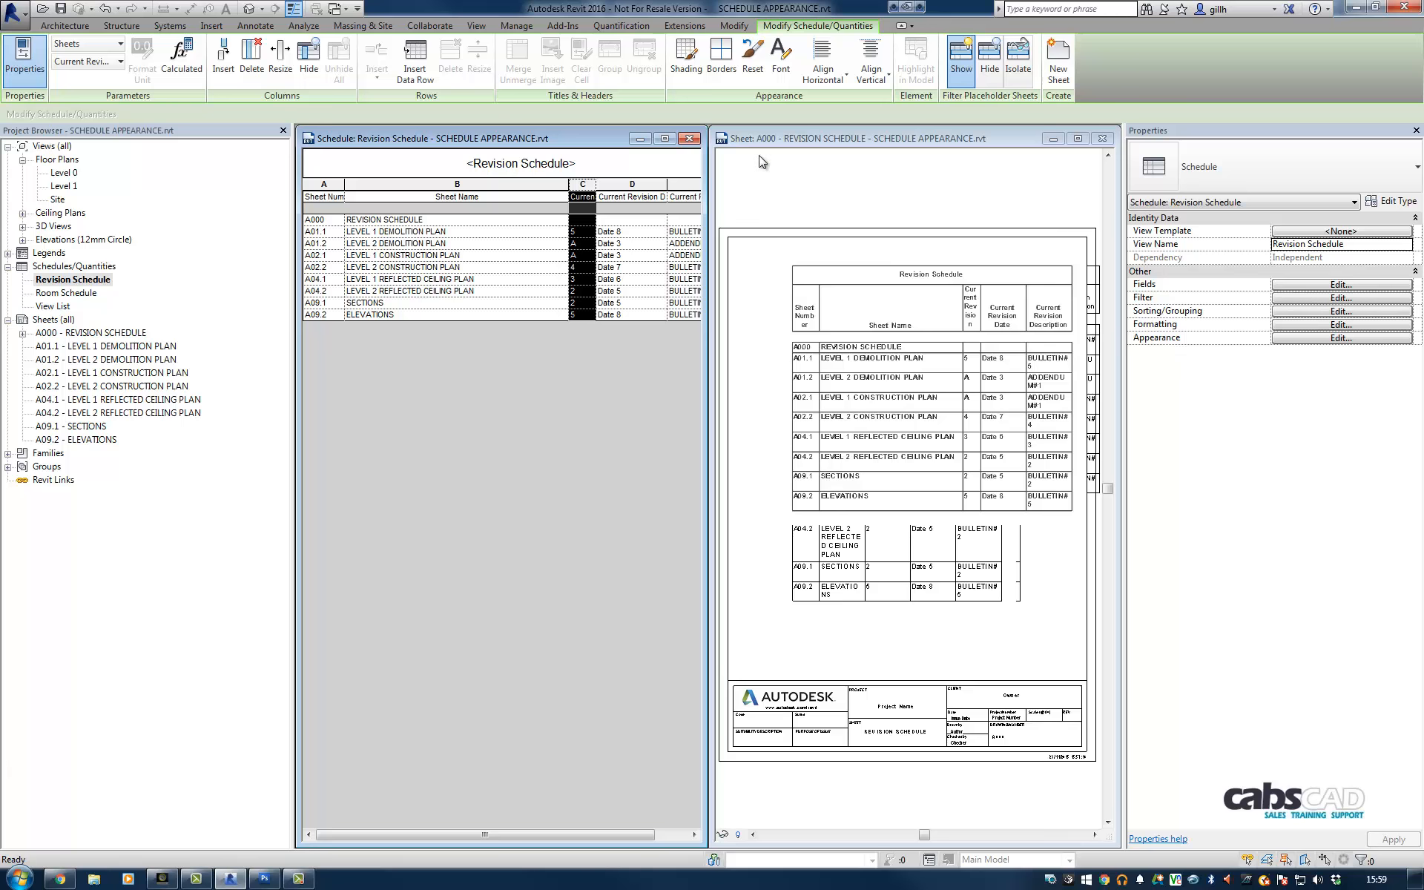
Set the Current Revision Date column's width to 20 mm
left_click(660, 186)
left_click(280, 70)
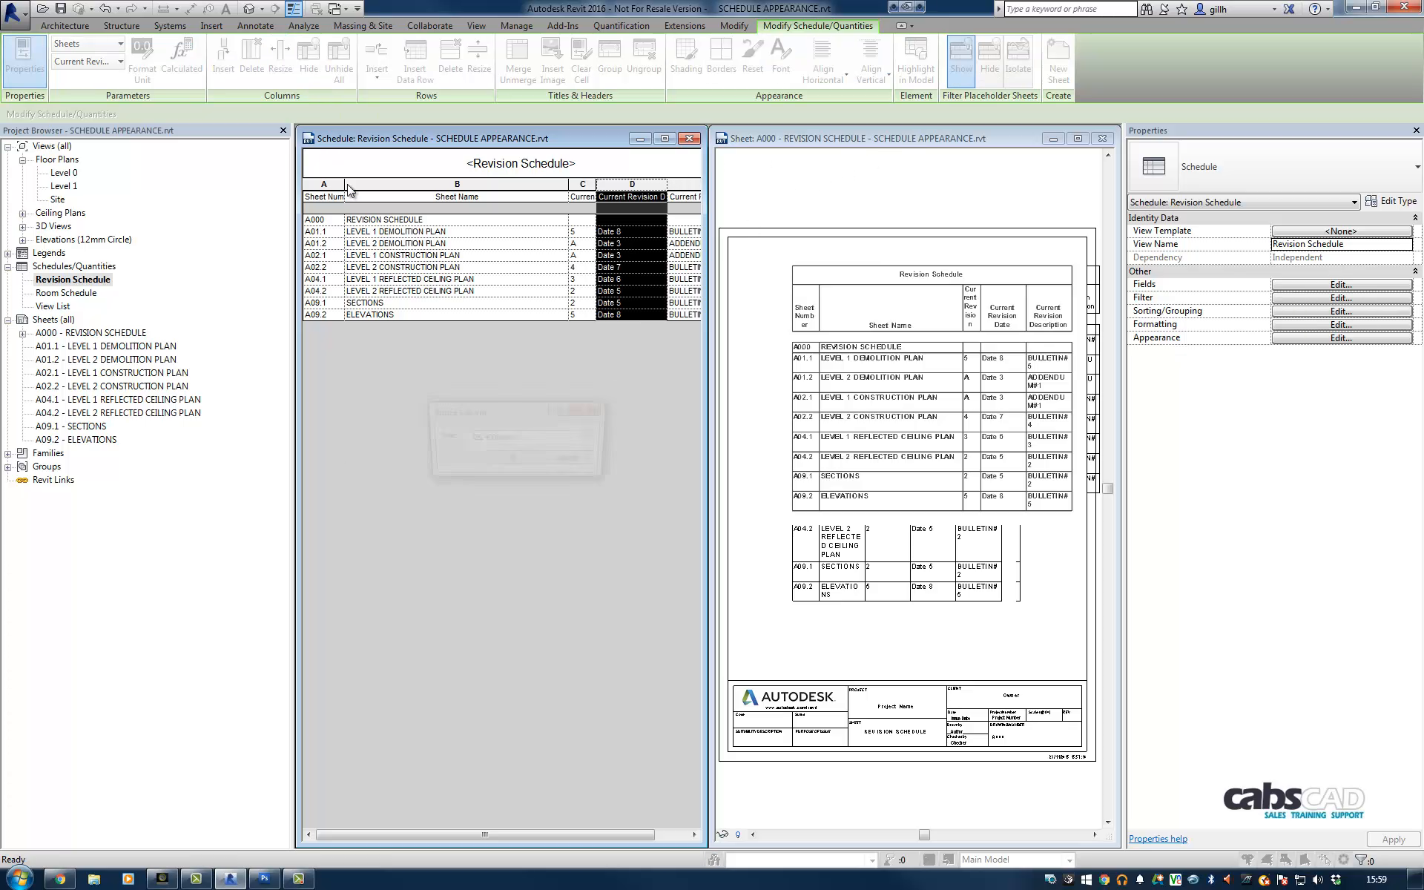
double_click(542, 443)
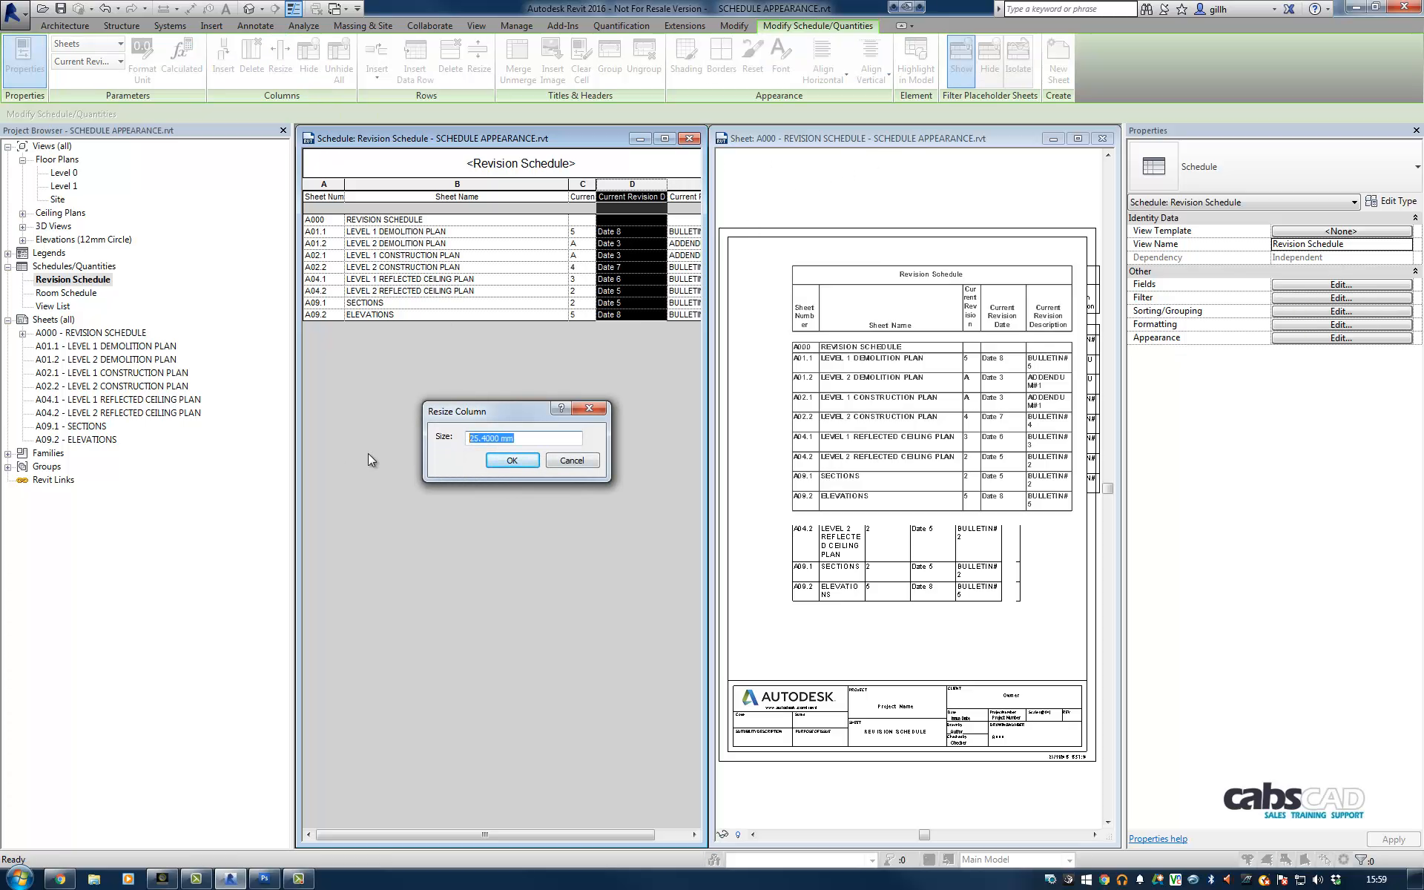
type("20")
key("Return")
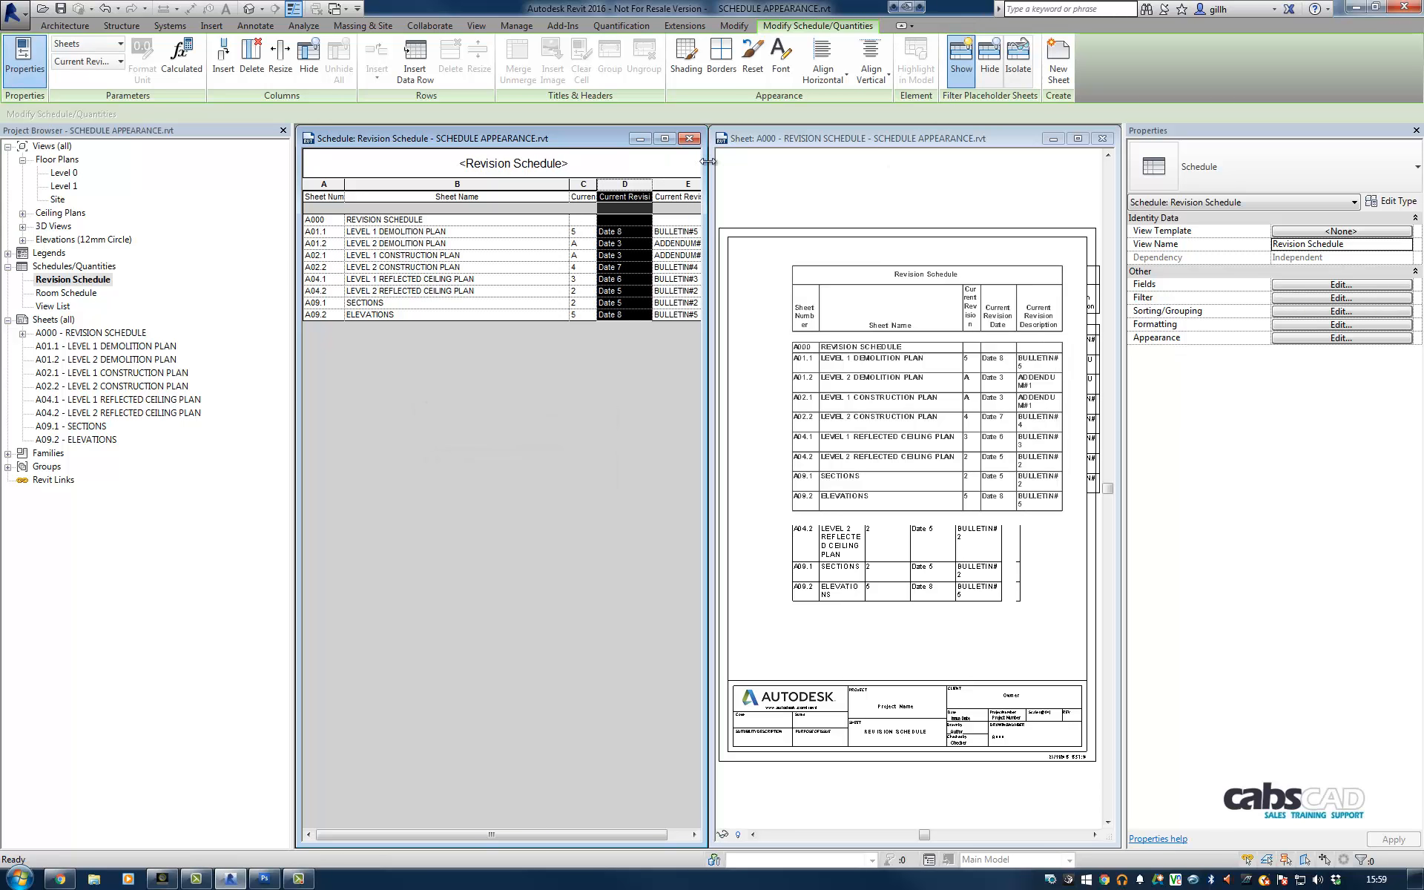
Set the Current Revision Description column's width to 70 mm
left_click(688, 186)
left_click(287, 71)
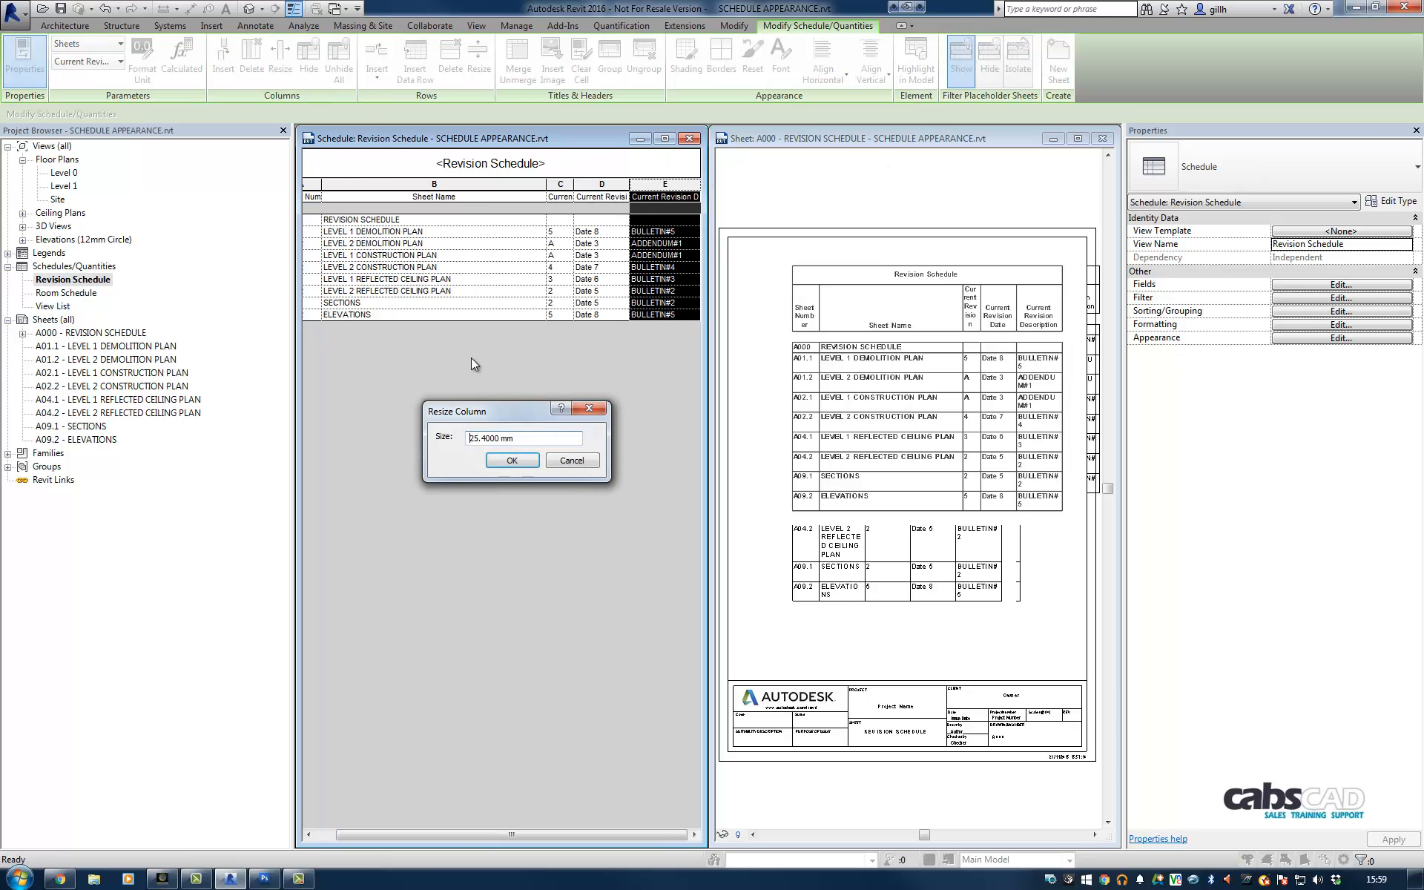
type("70")
left_click(517, 460)
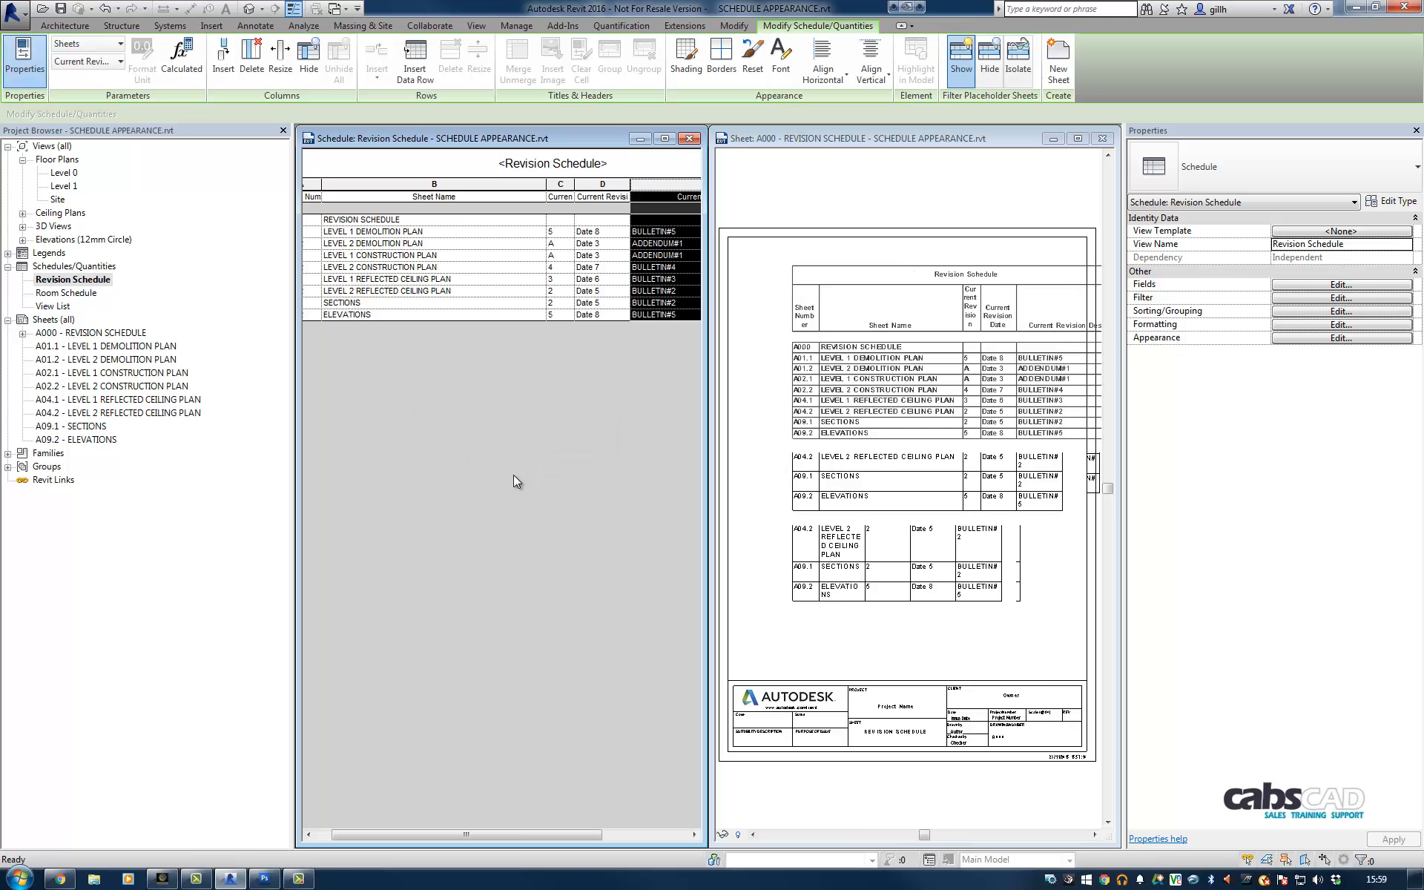
Move the schedule on sheet A000 left so it fits inside the border, and return to the Revision Schedule view
left_click(834, 197)
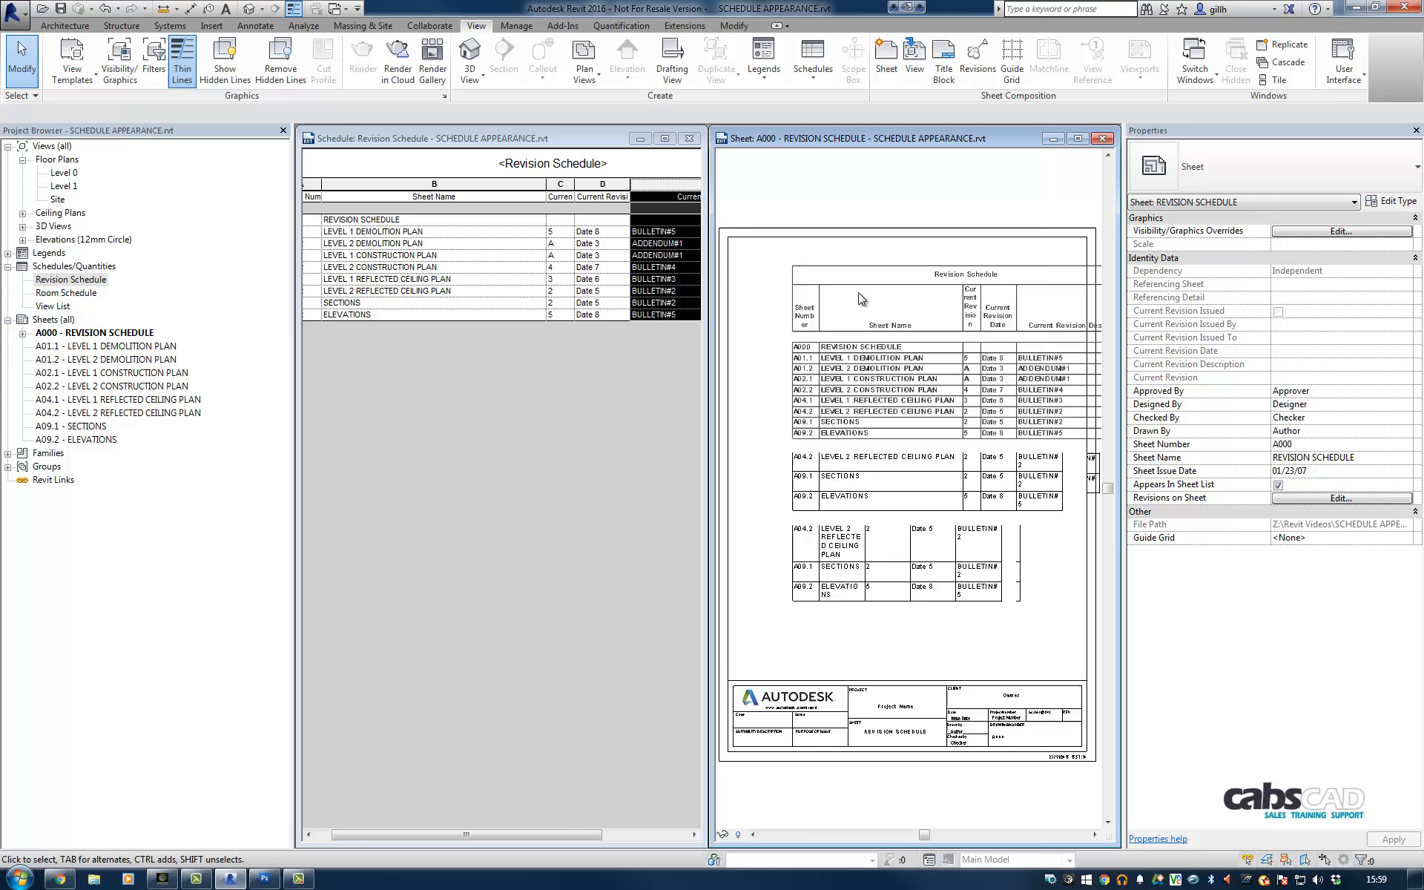
left_click(918, 265)
left_click_drag(951, 269, 890, 265)
key("Escape")
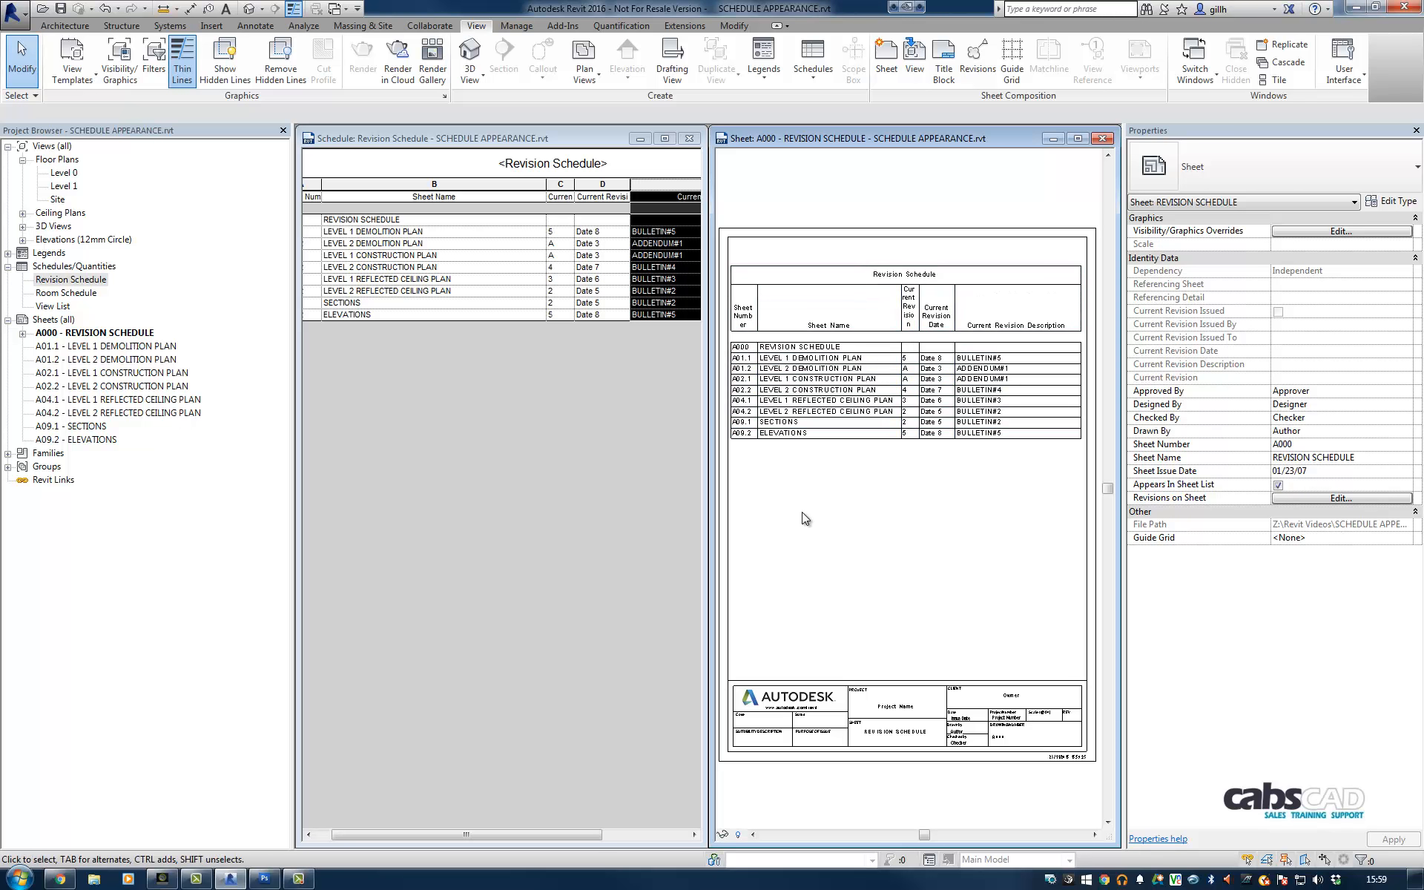
left_click(445, 141)
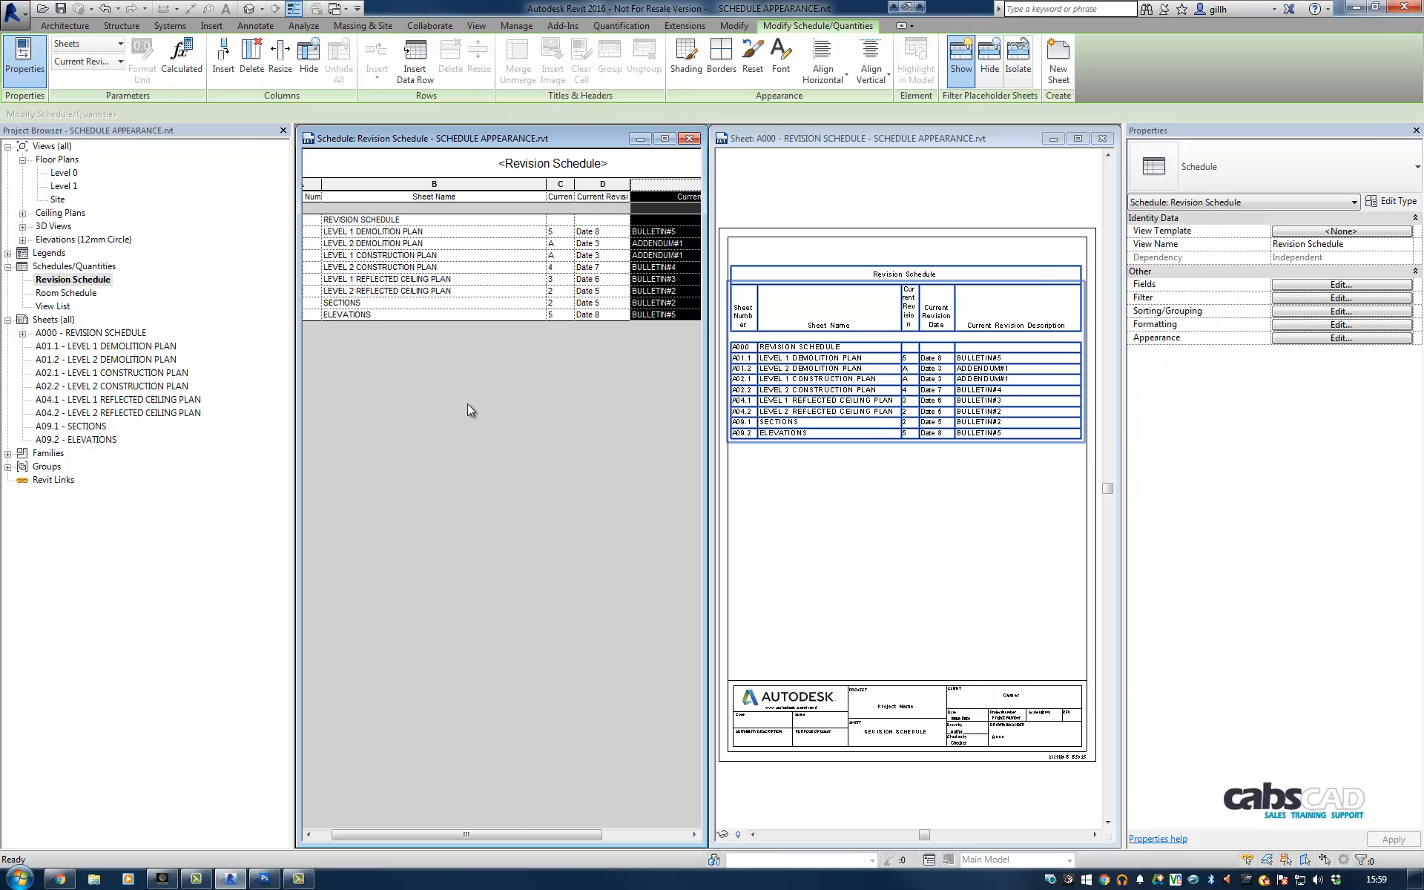
Remove the blank row before data from the Revision Schedule, check it on sheet A000 and return to the schedule view
left_click(1341, 338)
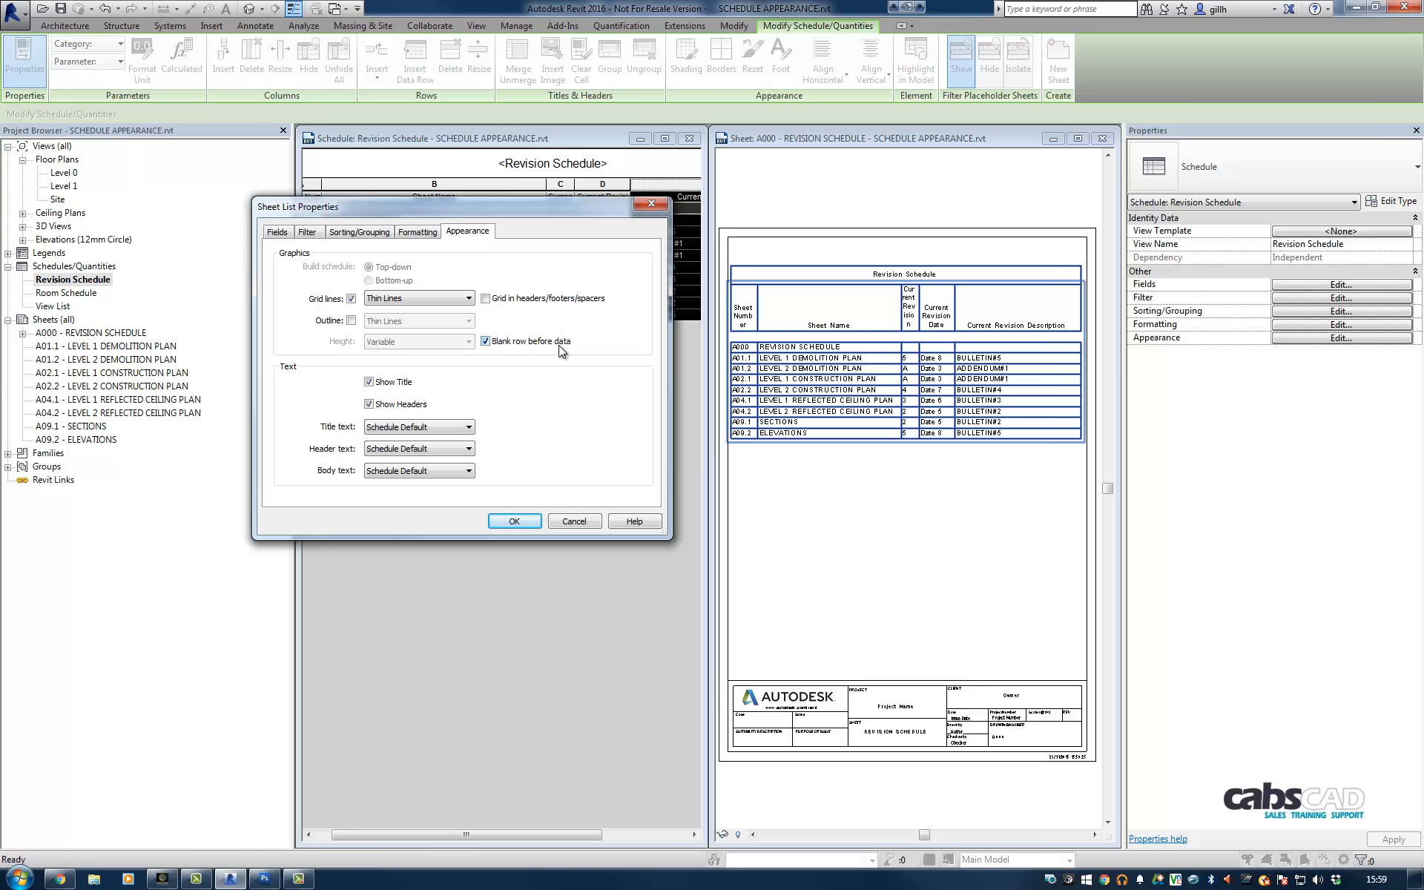
left_click(486, 341)
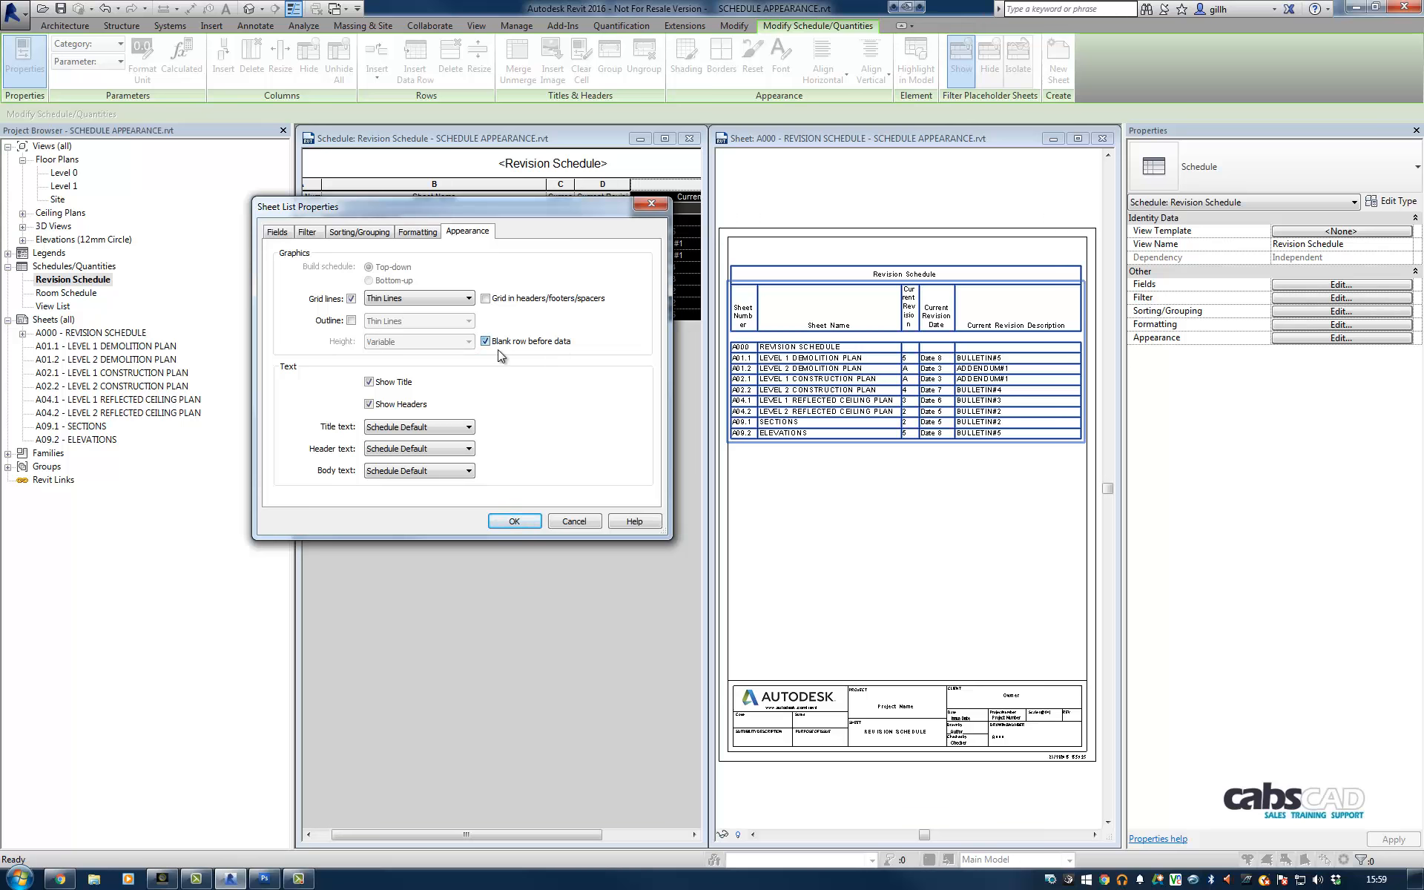
left_click(516, 520)
left_click(843, 531)
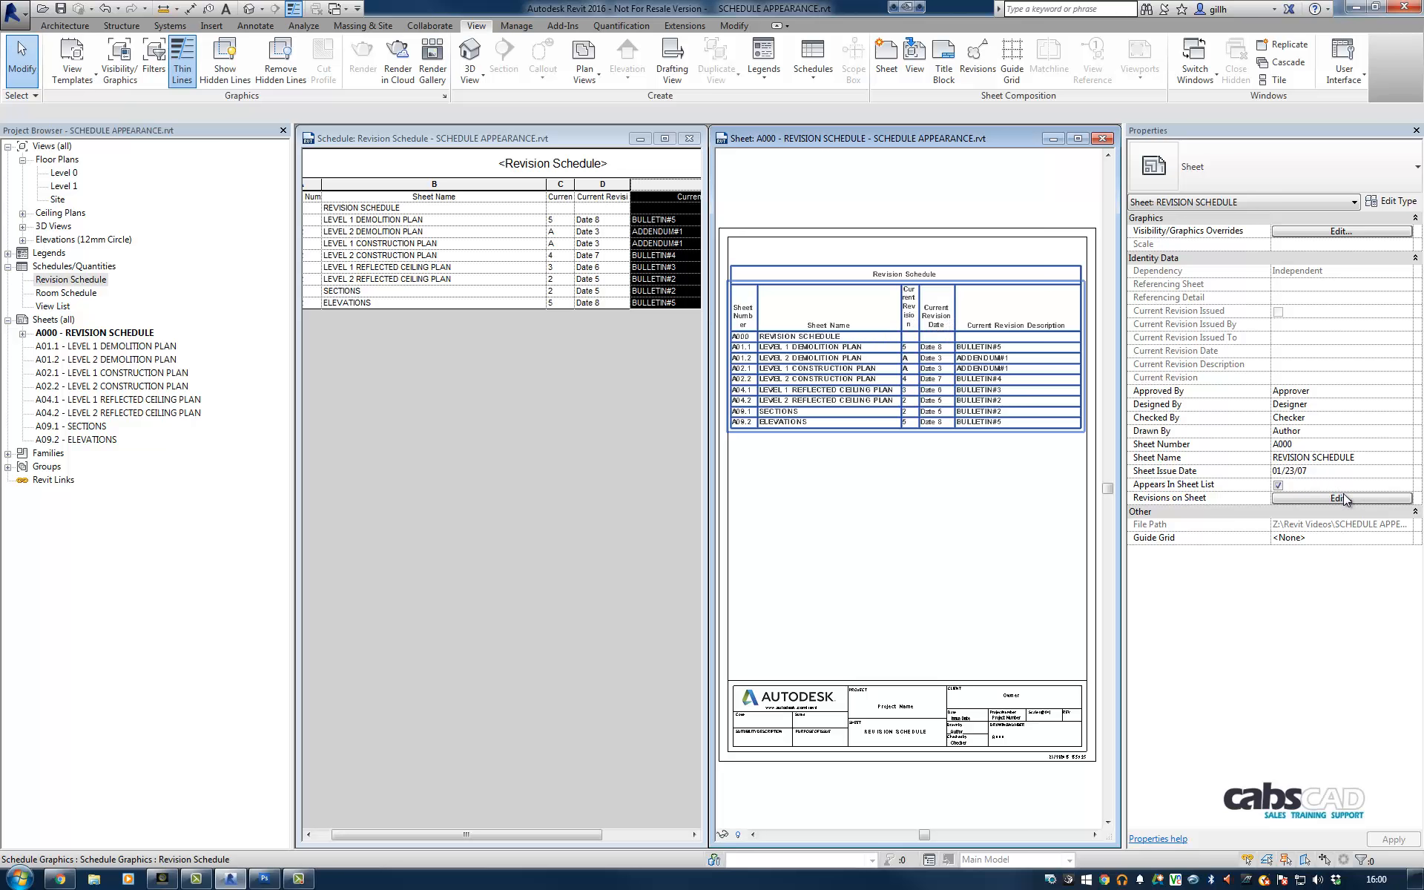
left_click(456, 316)
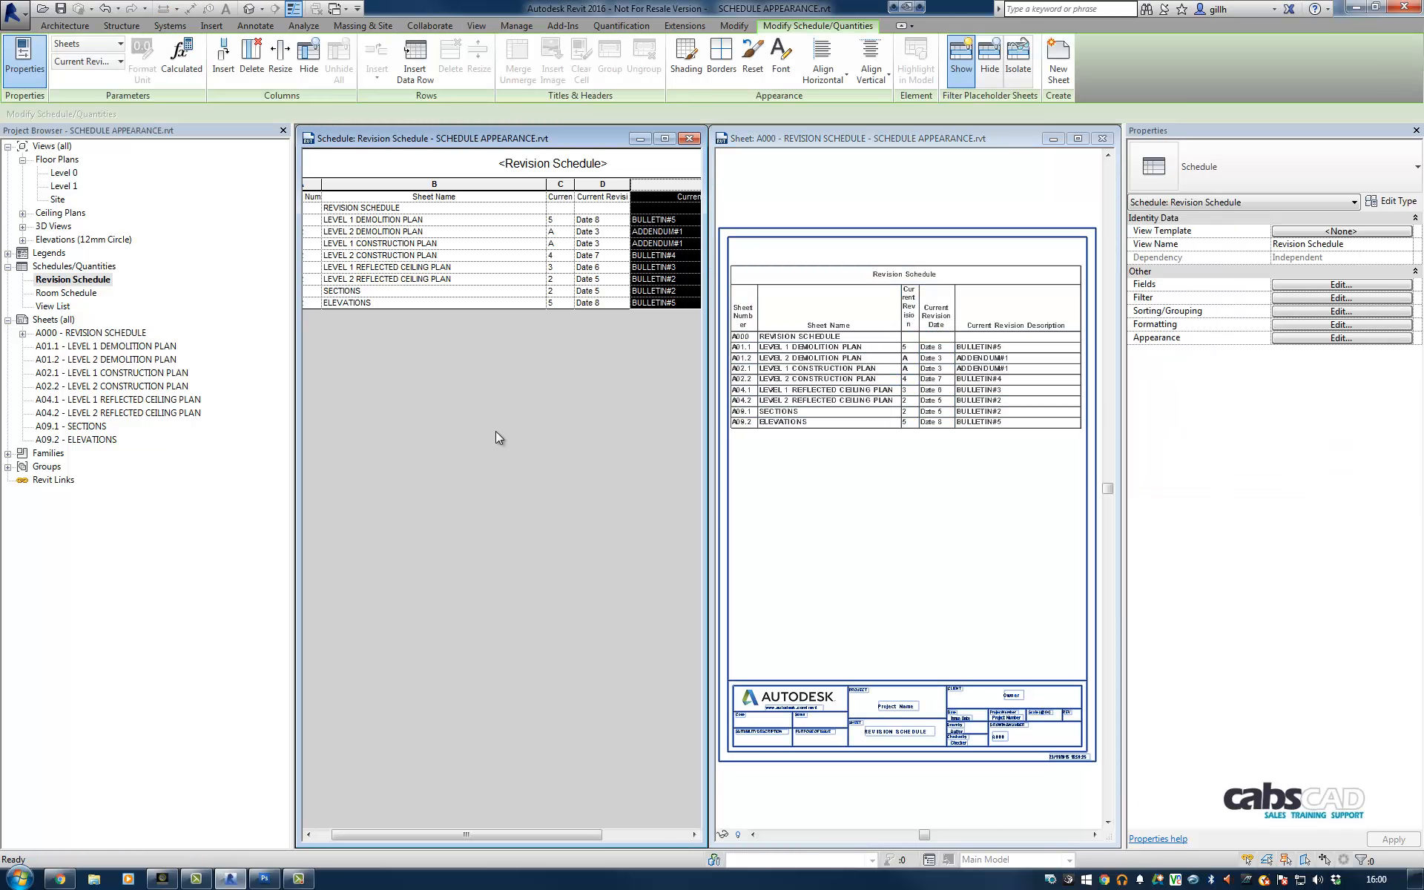
Format the Sheet Number field with a vertical heading and center alignment
left_click(1342, 325)
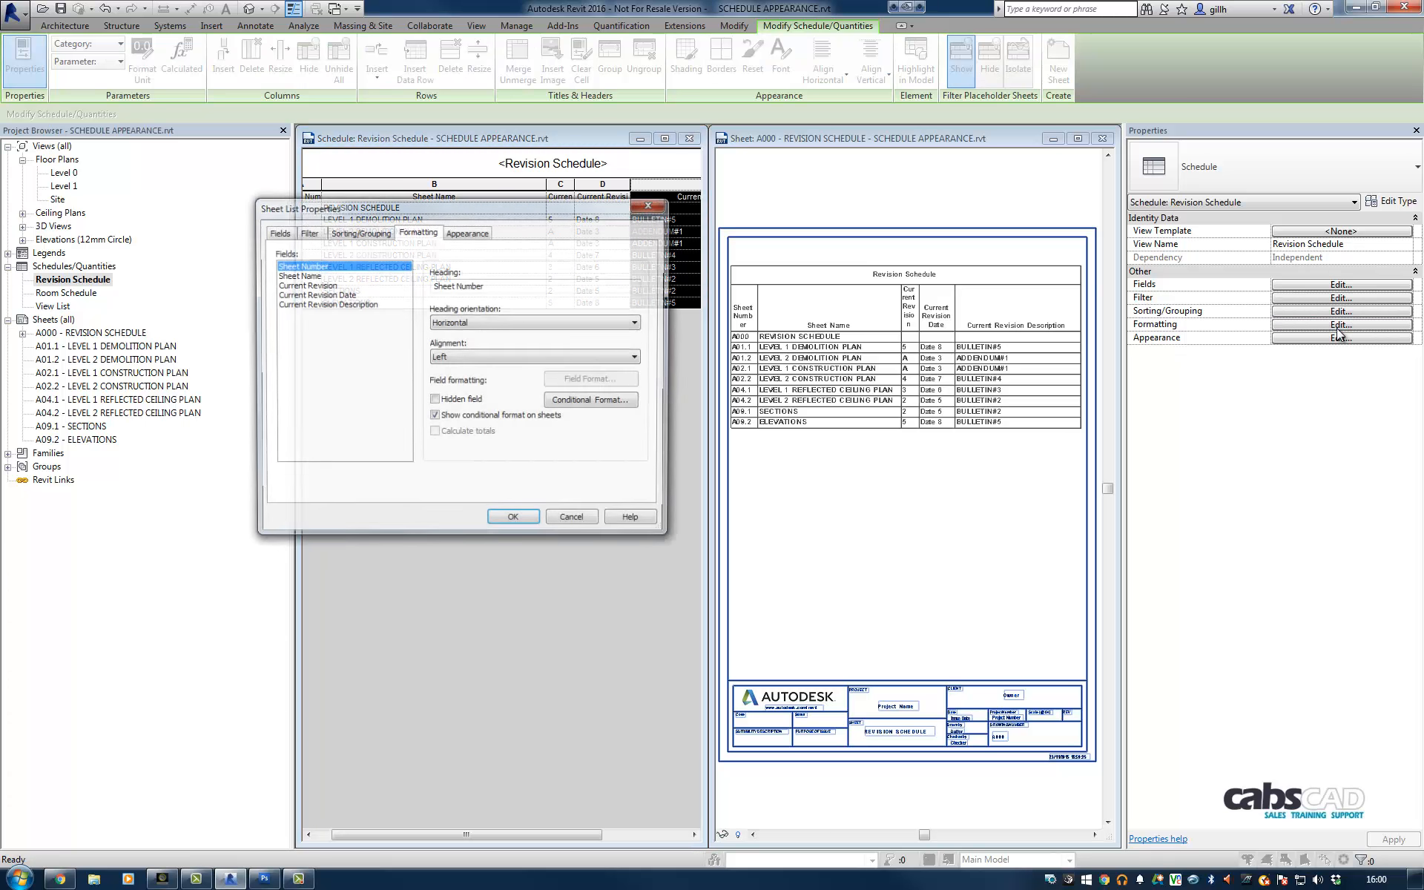
left_click_drag(420, 207, 442, 361)
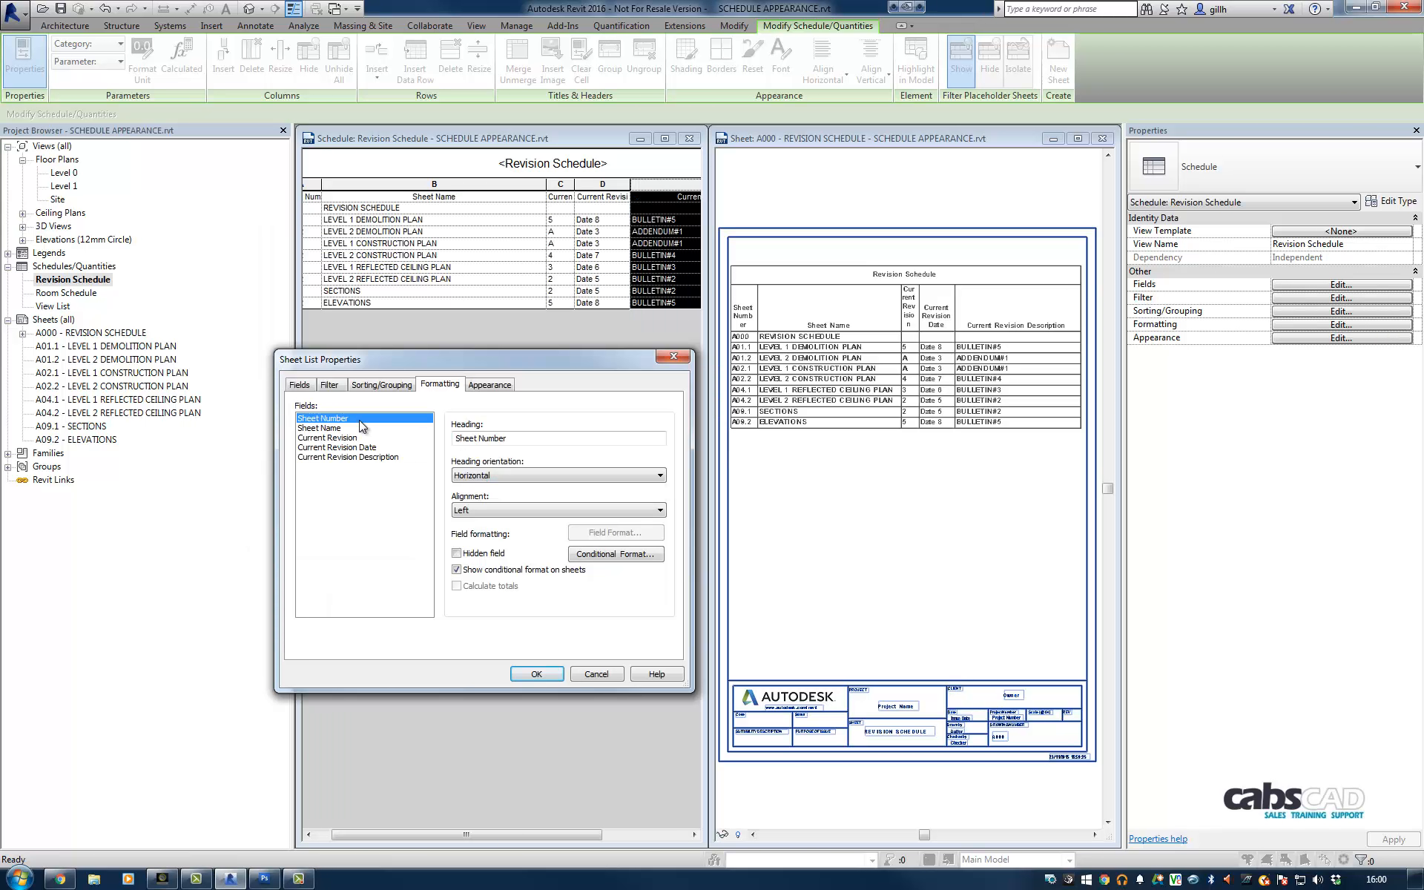
left_click(563, 474)
left_click(542, 496)
left_click(540, 510)
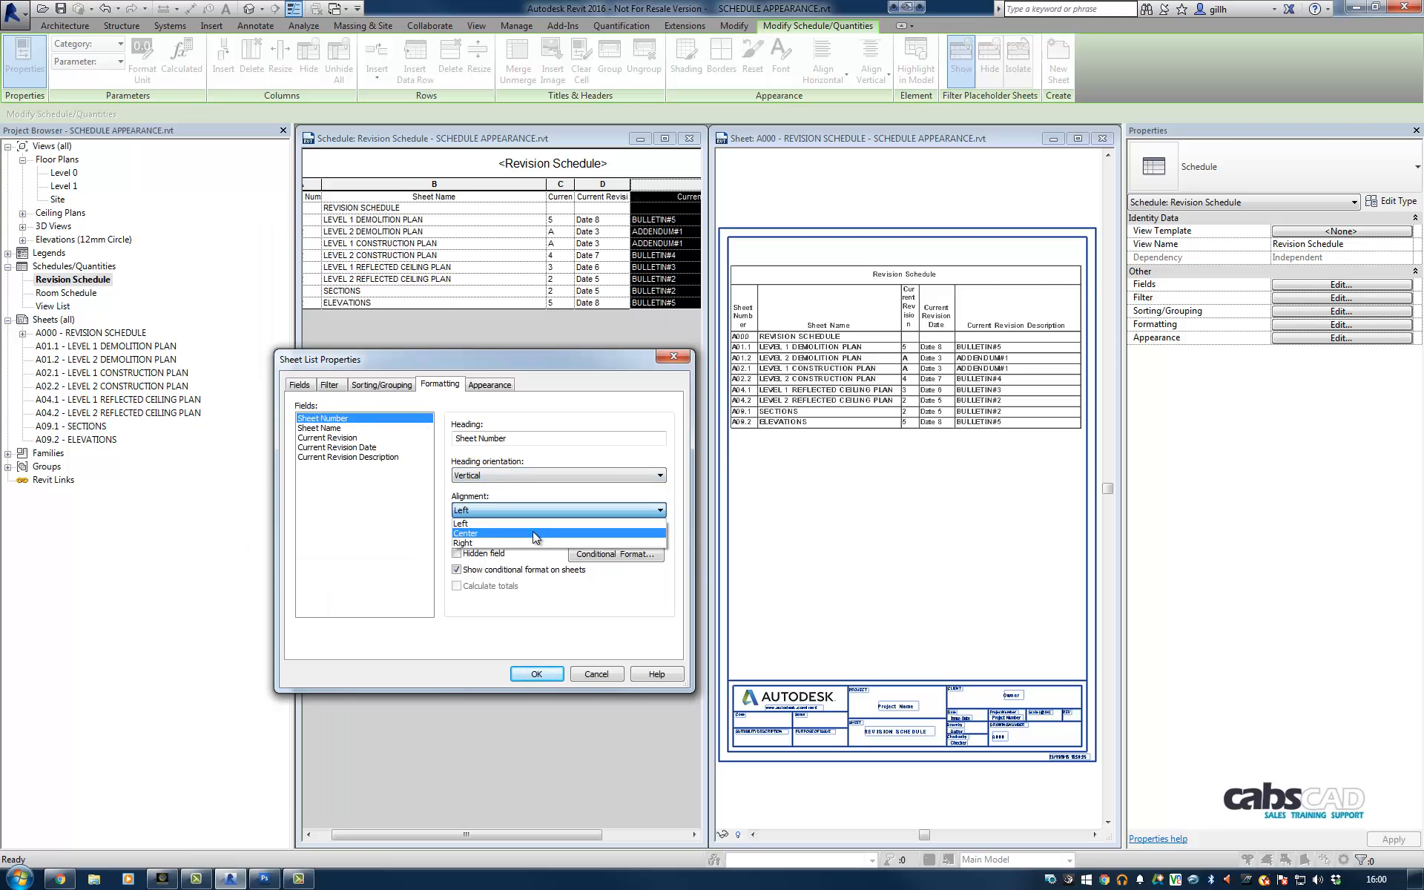
left_click(534, 532)
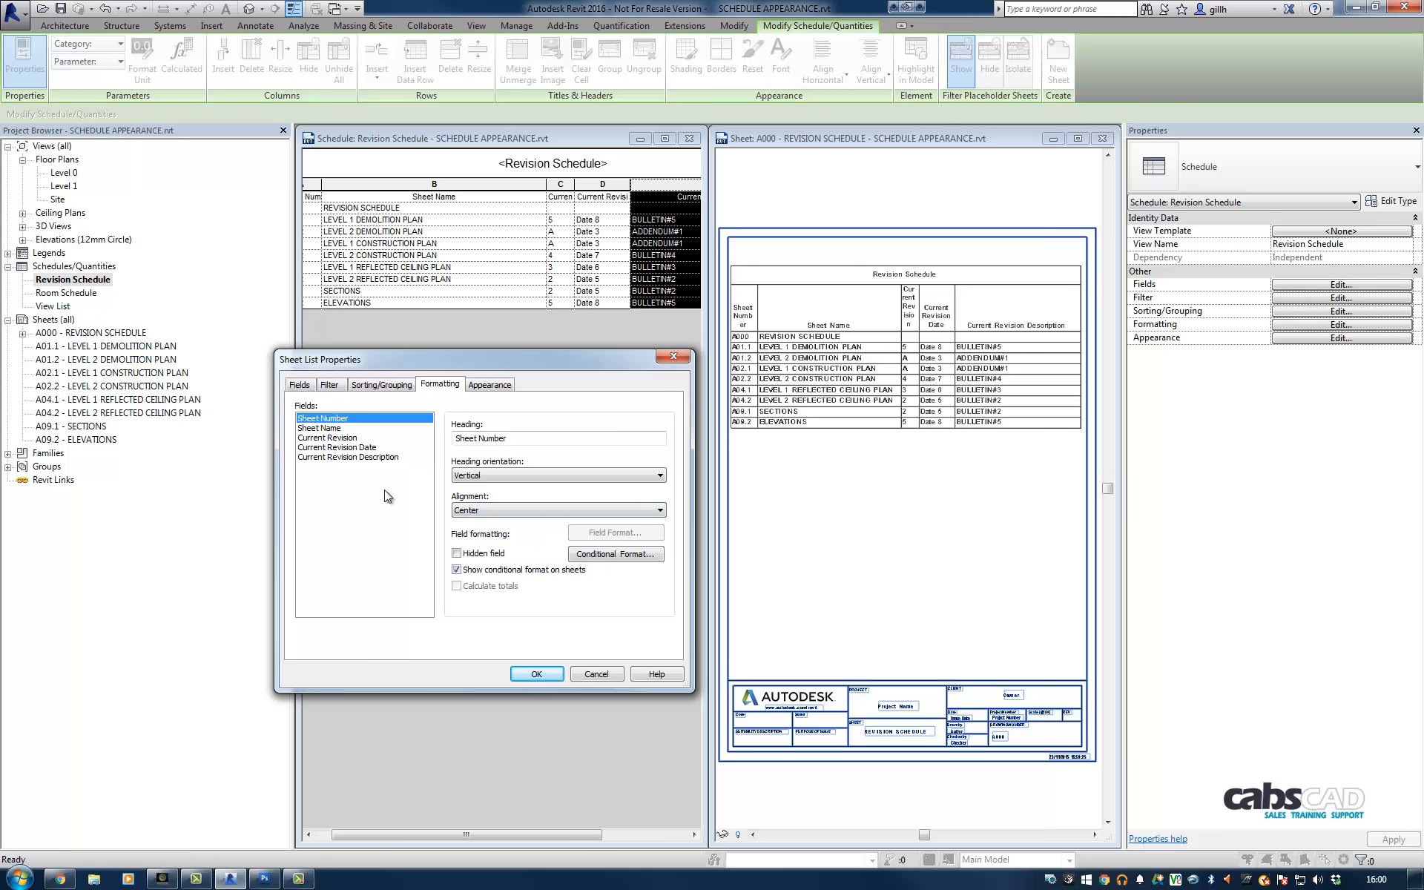
Keep the Sheet Name formatting as is, and give the Current Revision field a vertical heading and center alignment
left_click(322, 428)
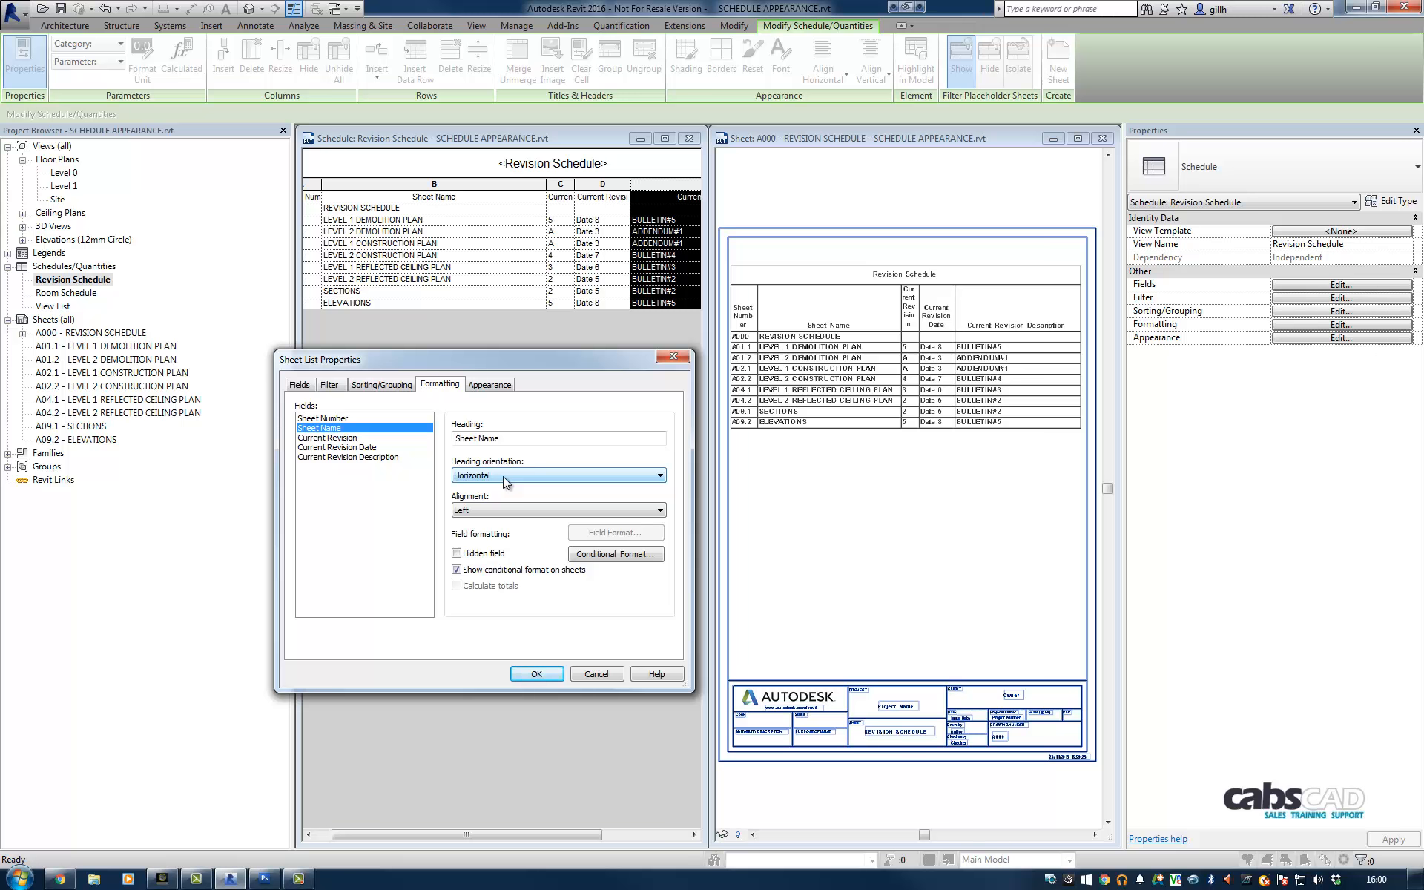
left_click(332, 438)
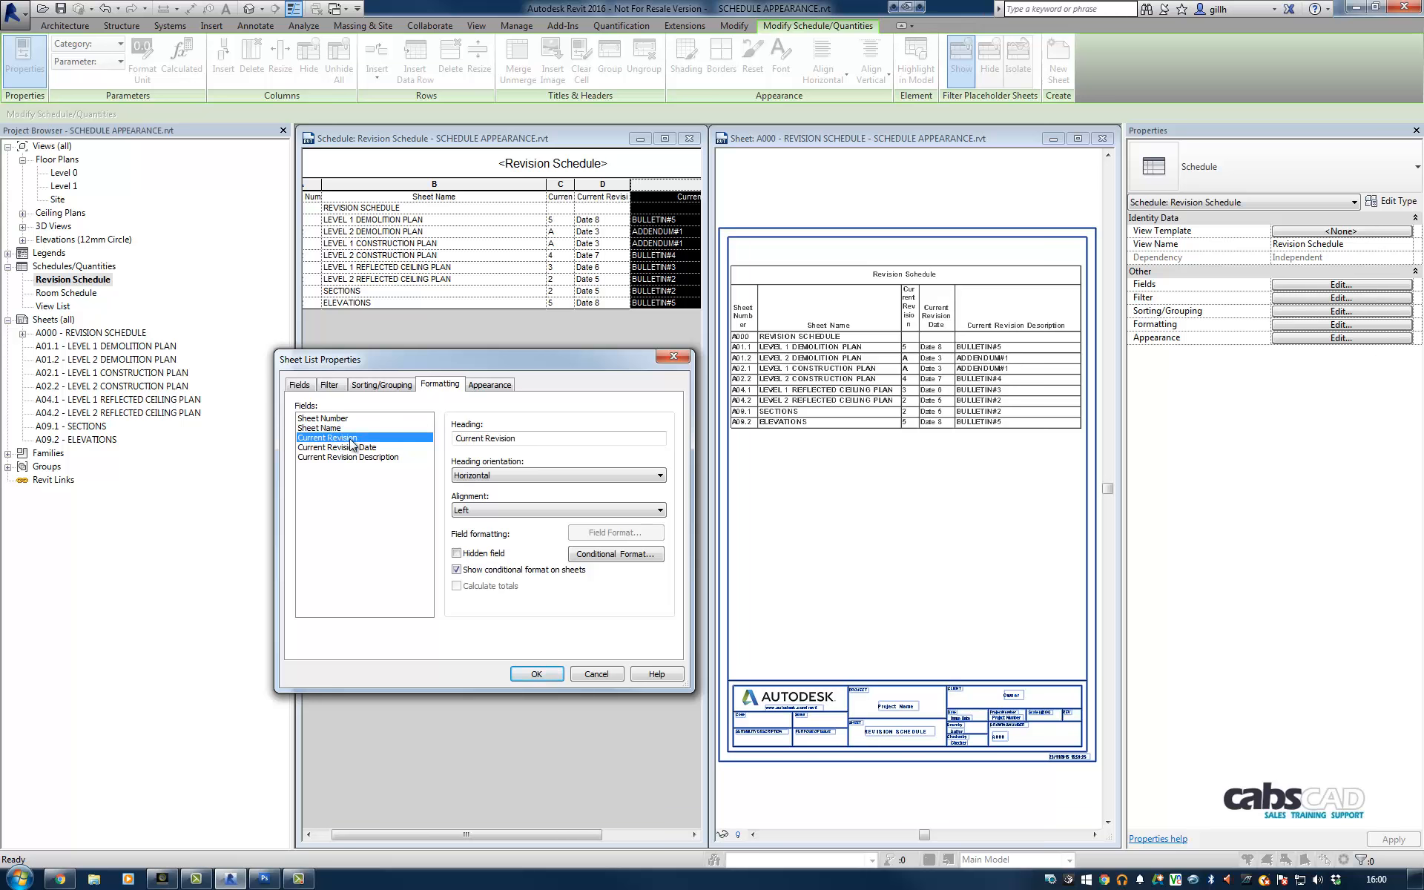
left_click(536, 473)
left_click(525, 496)
left_click(520, 511)
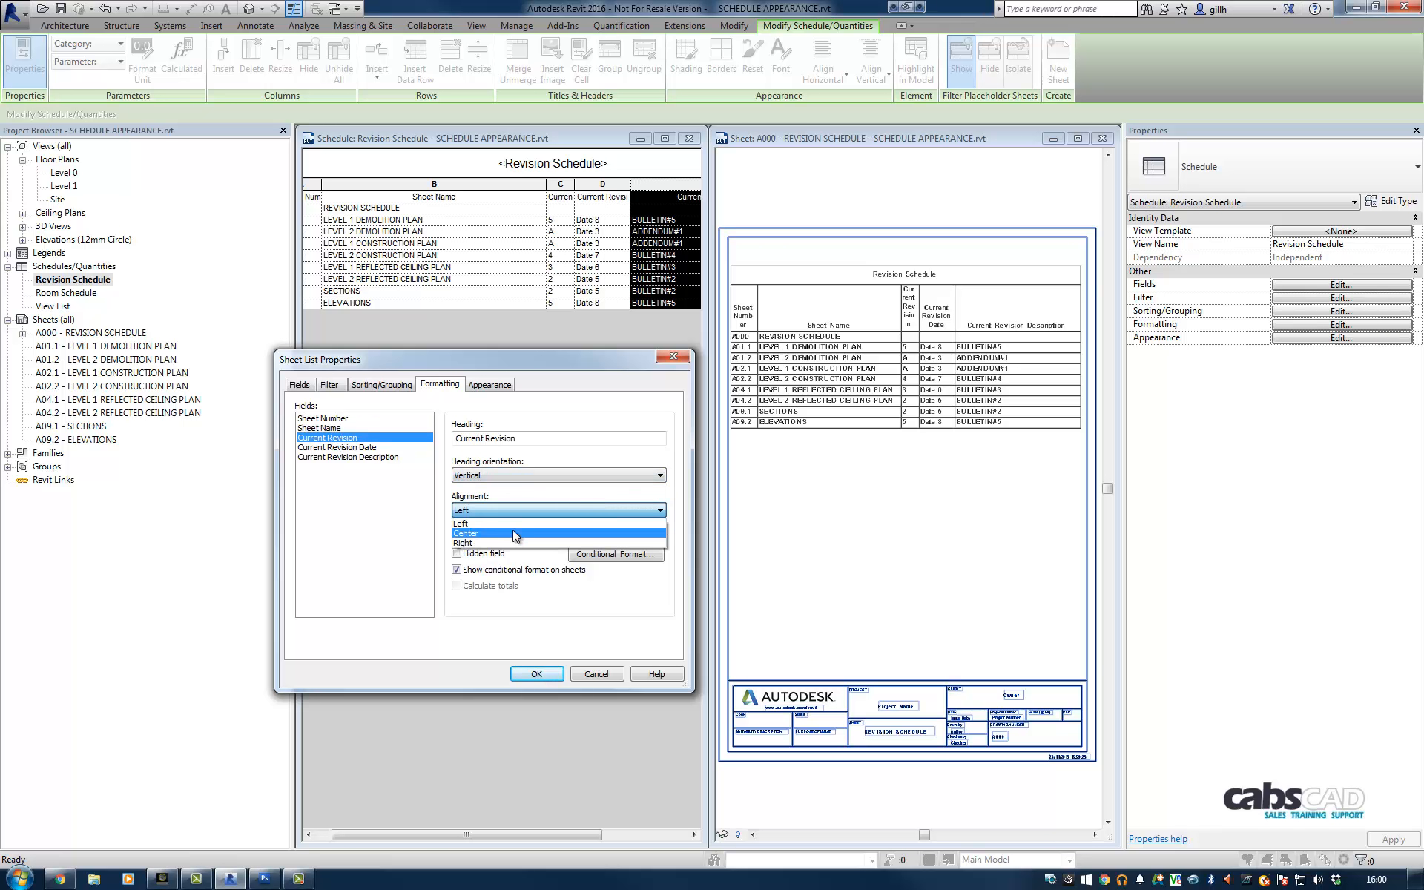
left_click(510, 539)
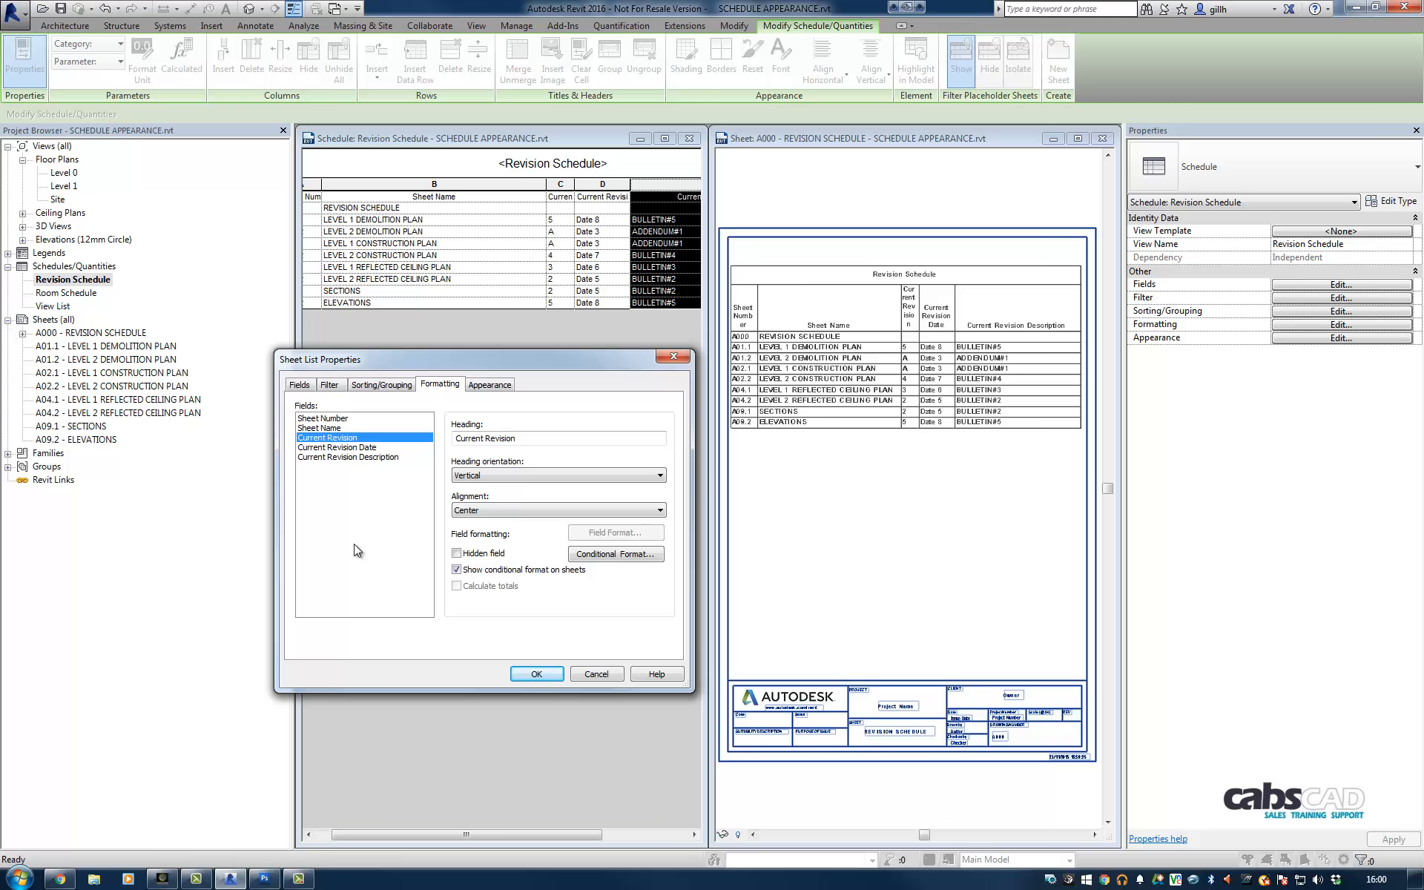
Give the Current Revision Date field a vertical heading and center alignment, and apply the formatting to the schedule
left_click(357, 447)
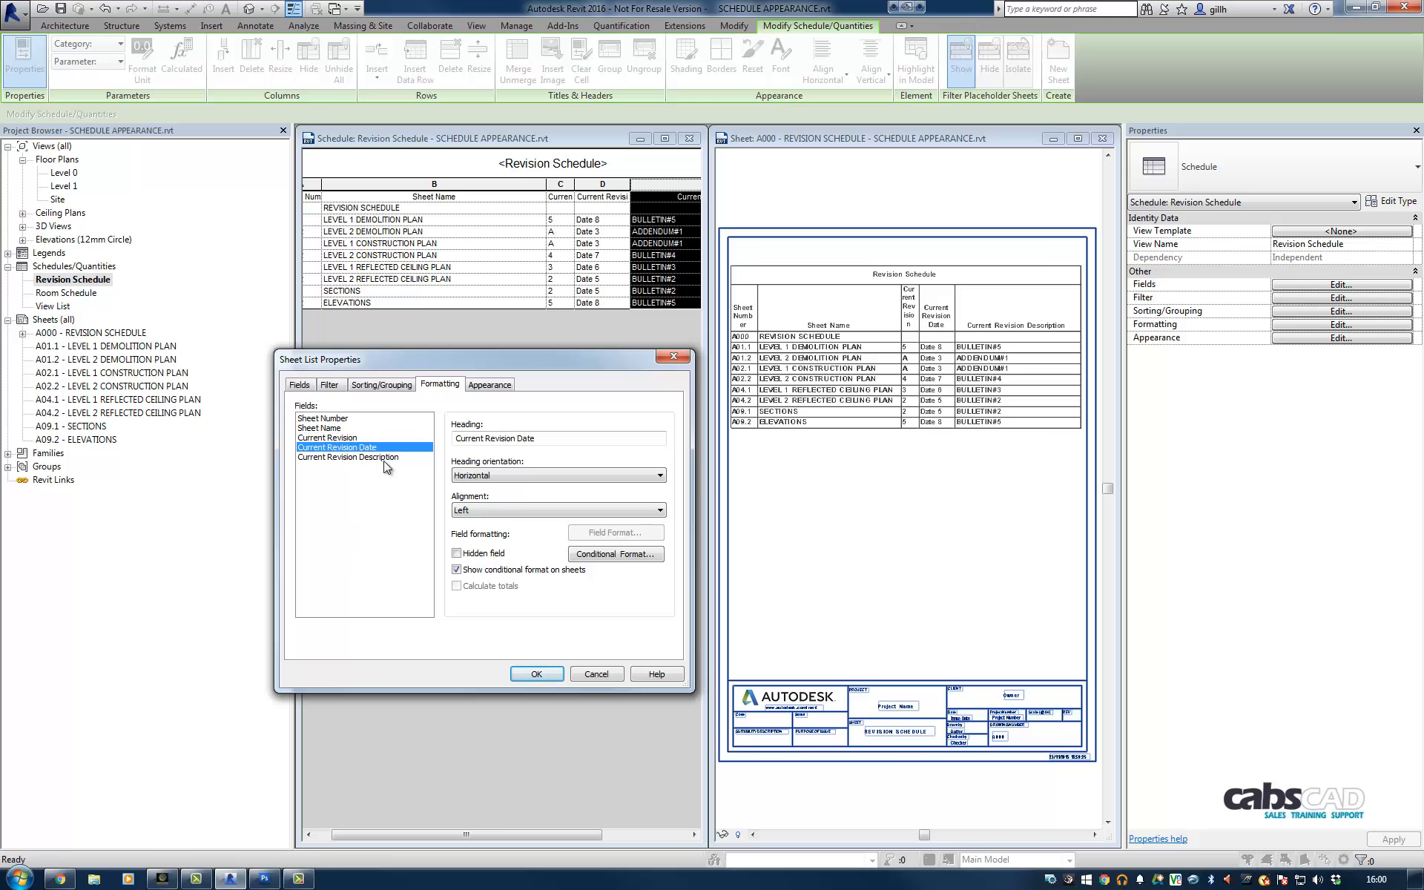
left_click(516, 475)
left_click(516, 498)
left_click(513, 510)
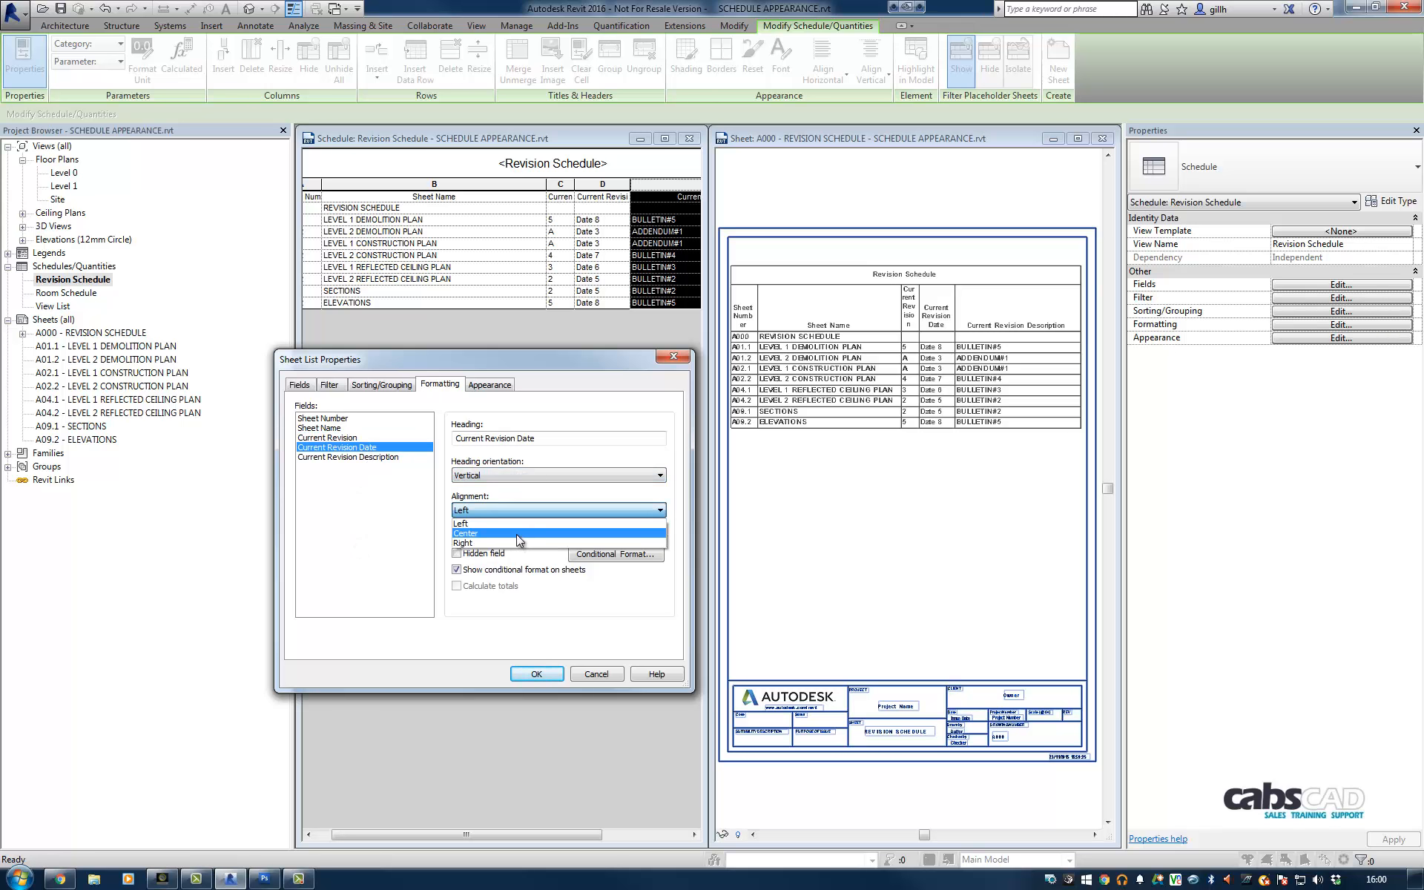
left_click(516, 532)
left_click(371, 457)
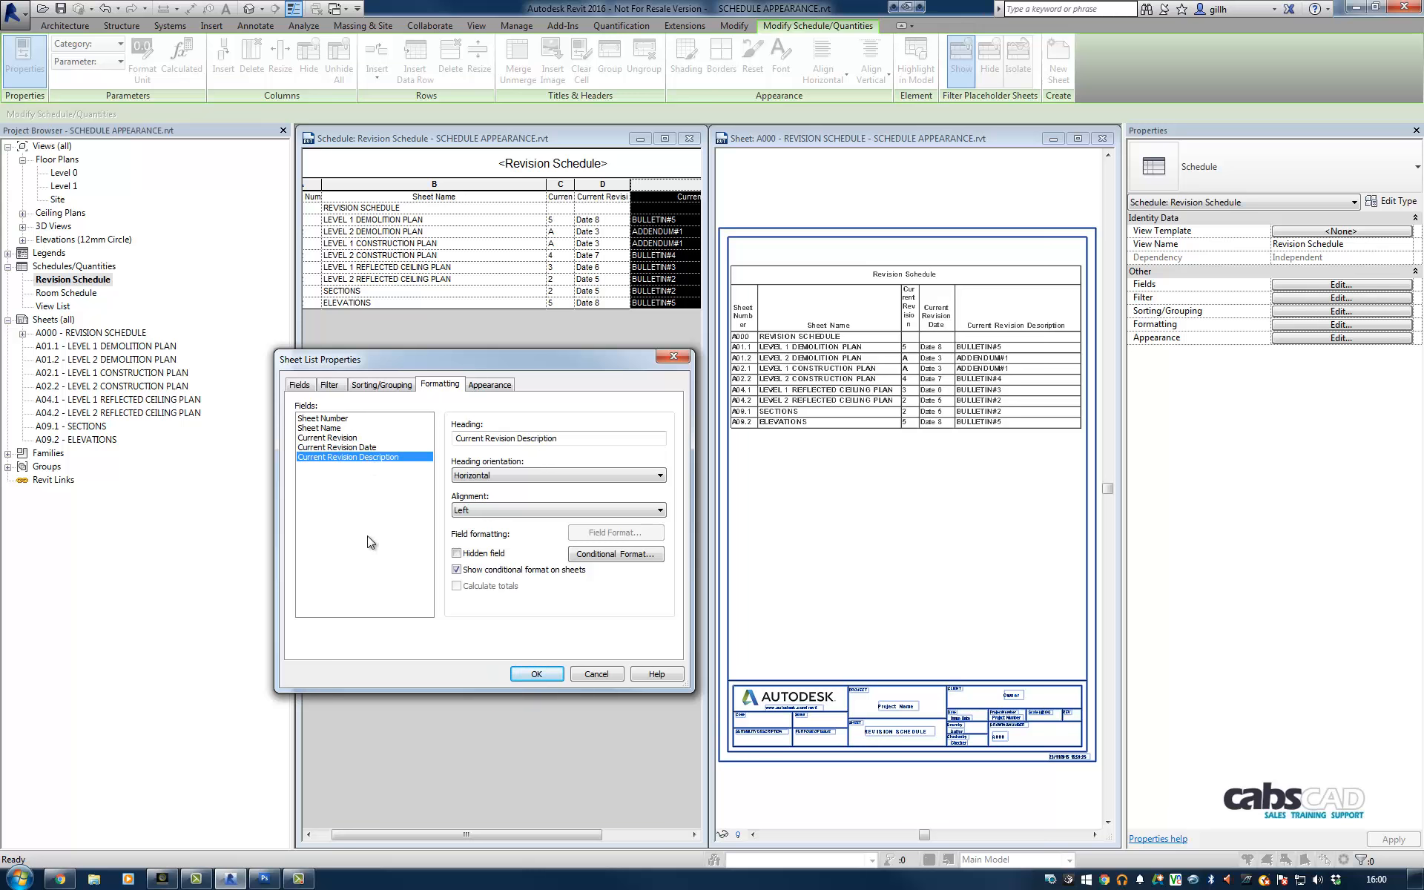
left_click(533, 674)
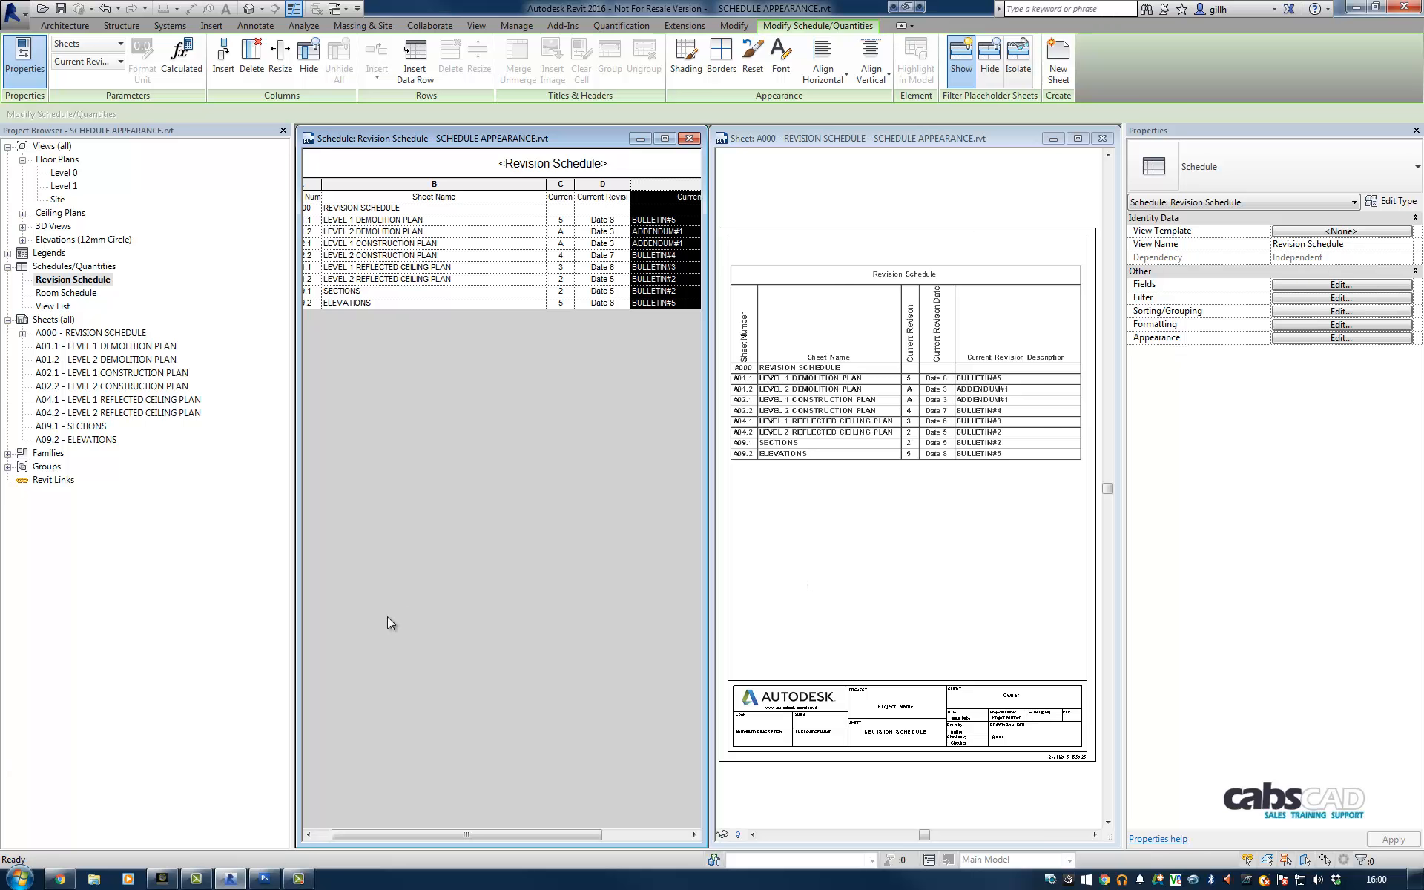
Group the Sheet Number and Sheet Name column headers under the heading "Sheet Info:" and check it on sheet A000
left_click_drag(381, 834, 372, 834)
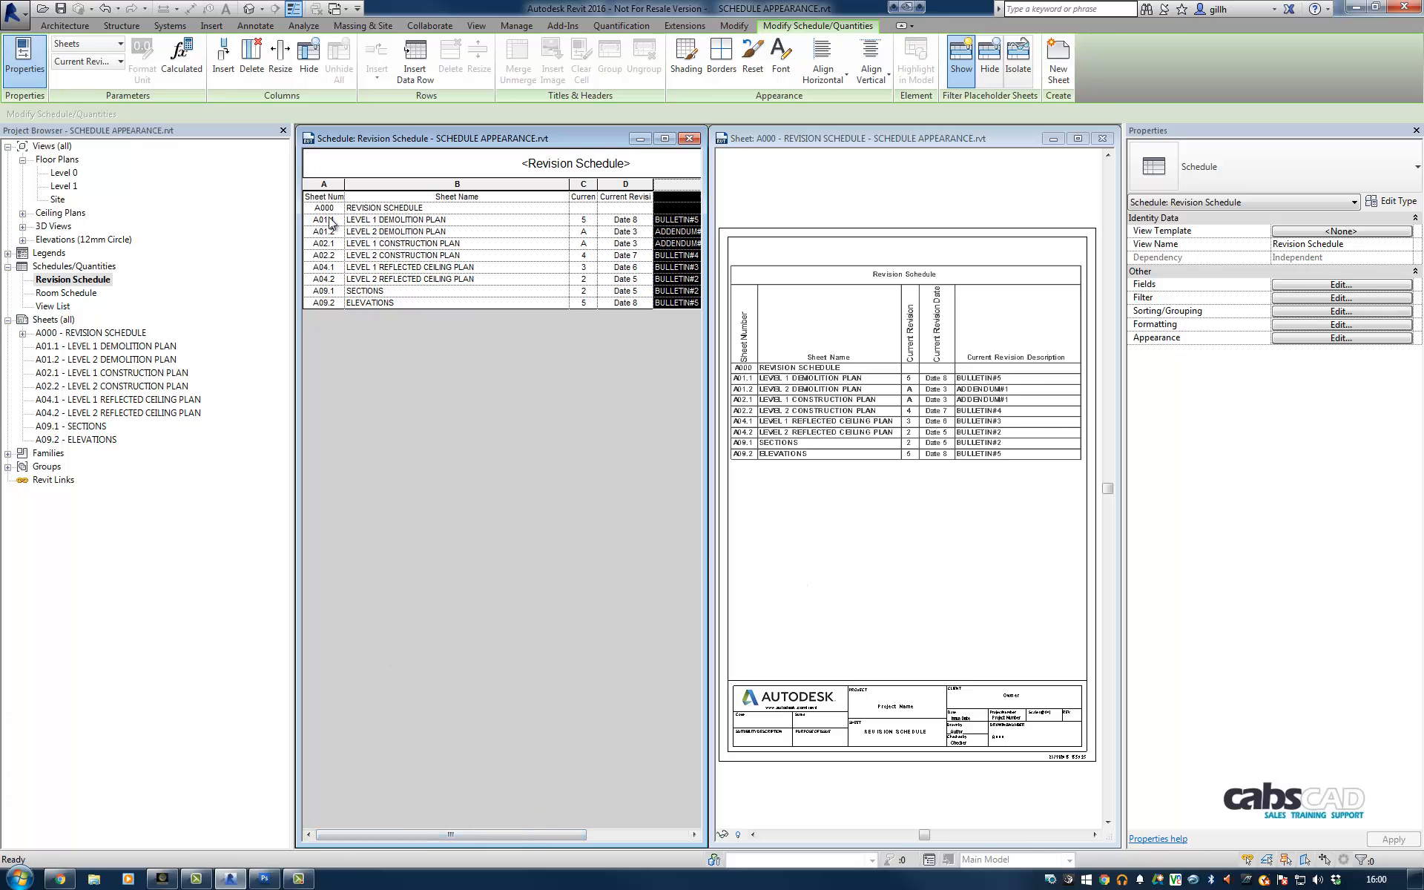
left_click_drag(333, 197, 415, 196)
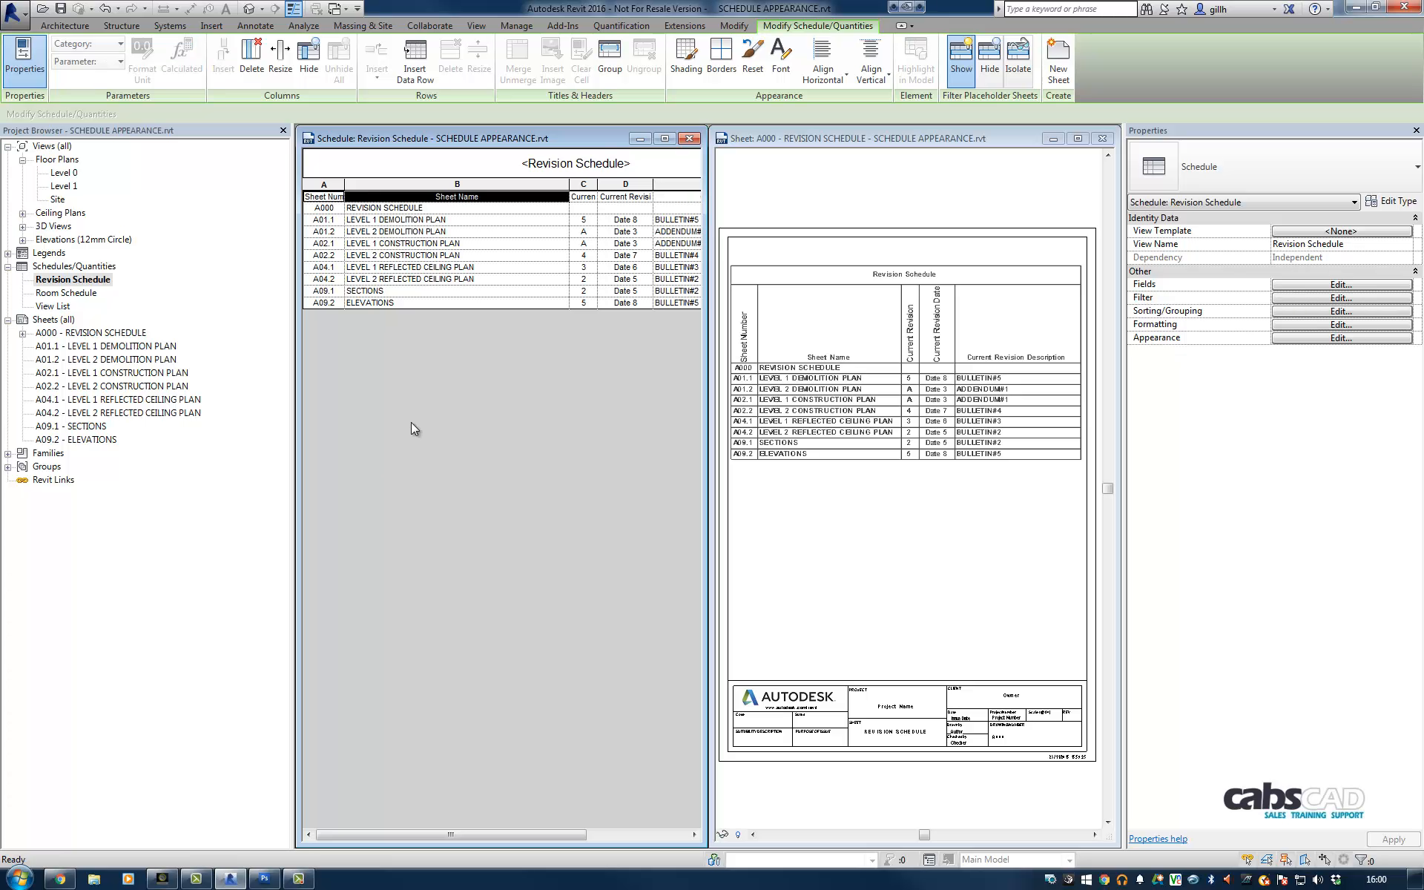
left_click(609, 65)
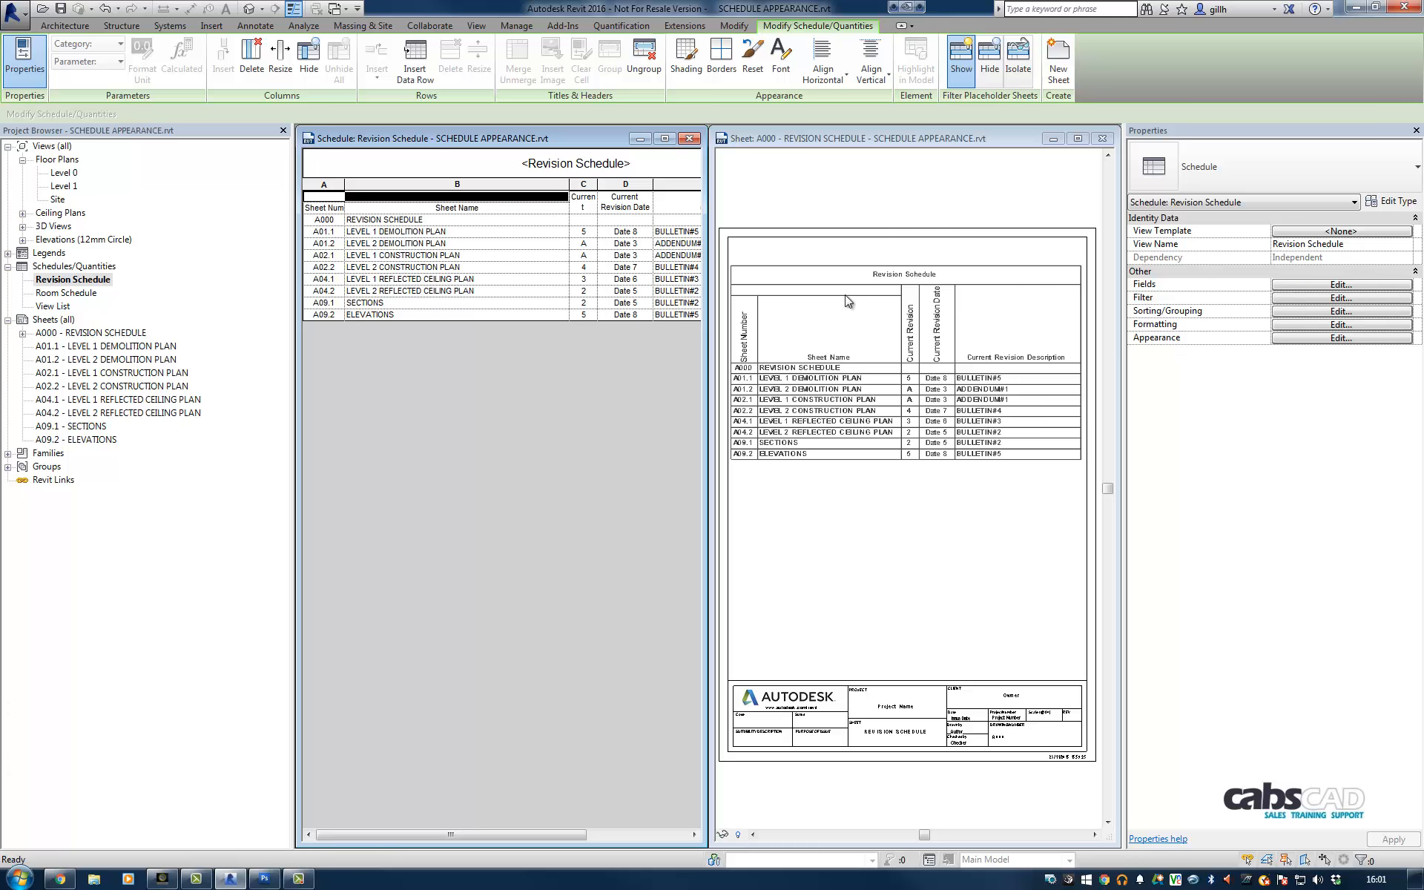
left_click(374, 233)
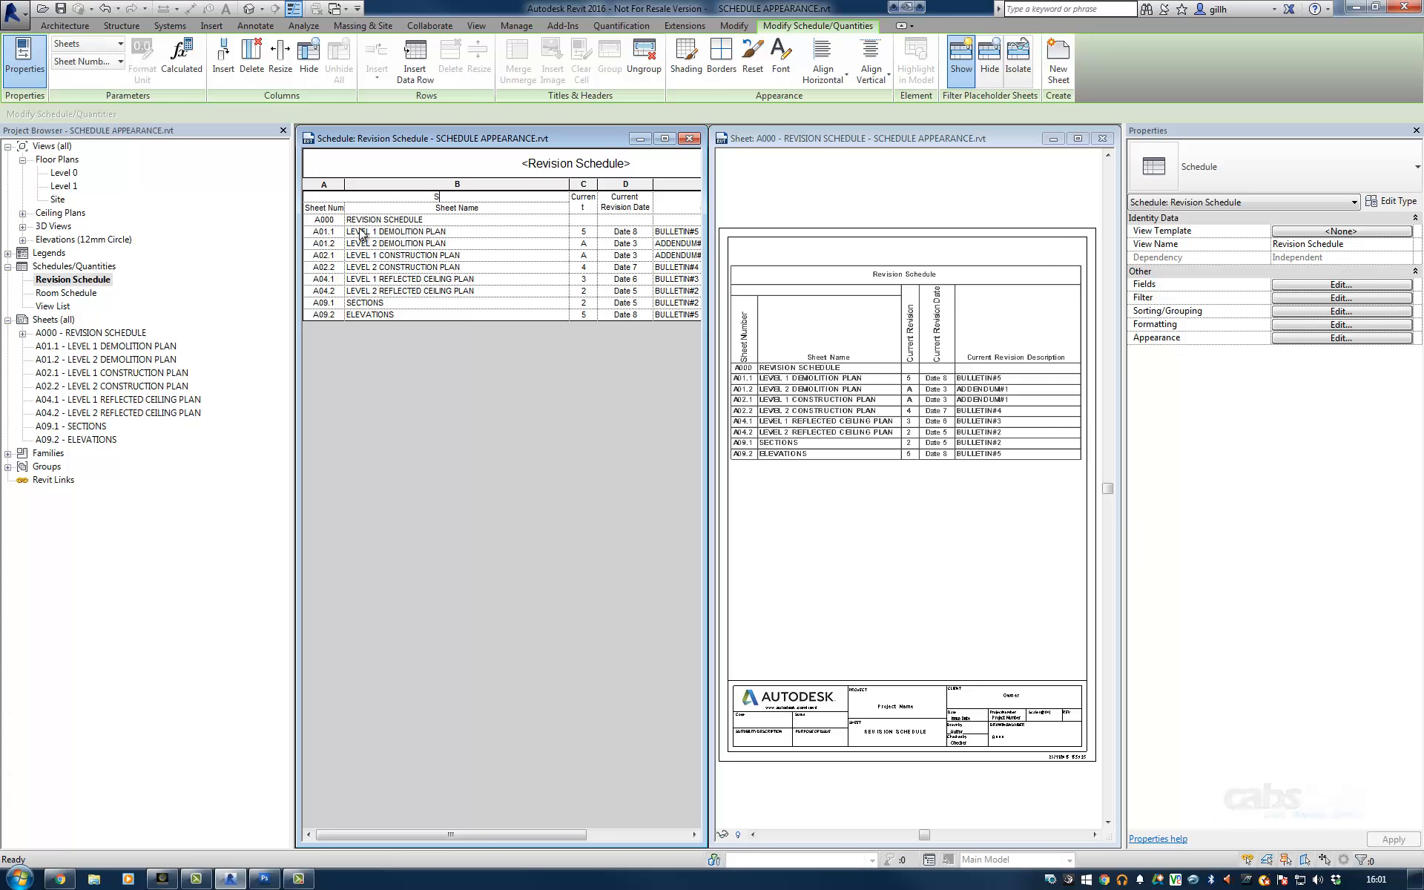
type("Sheet")
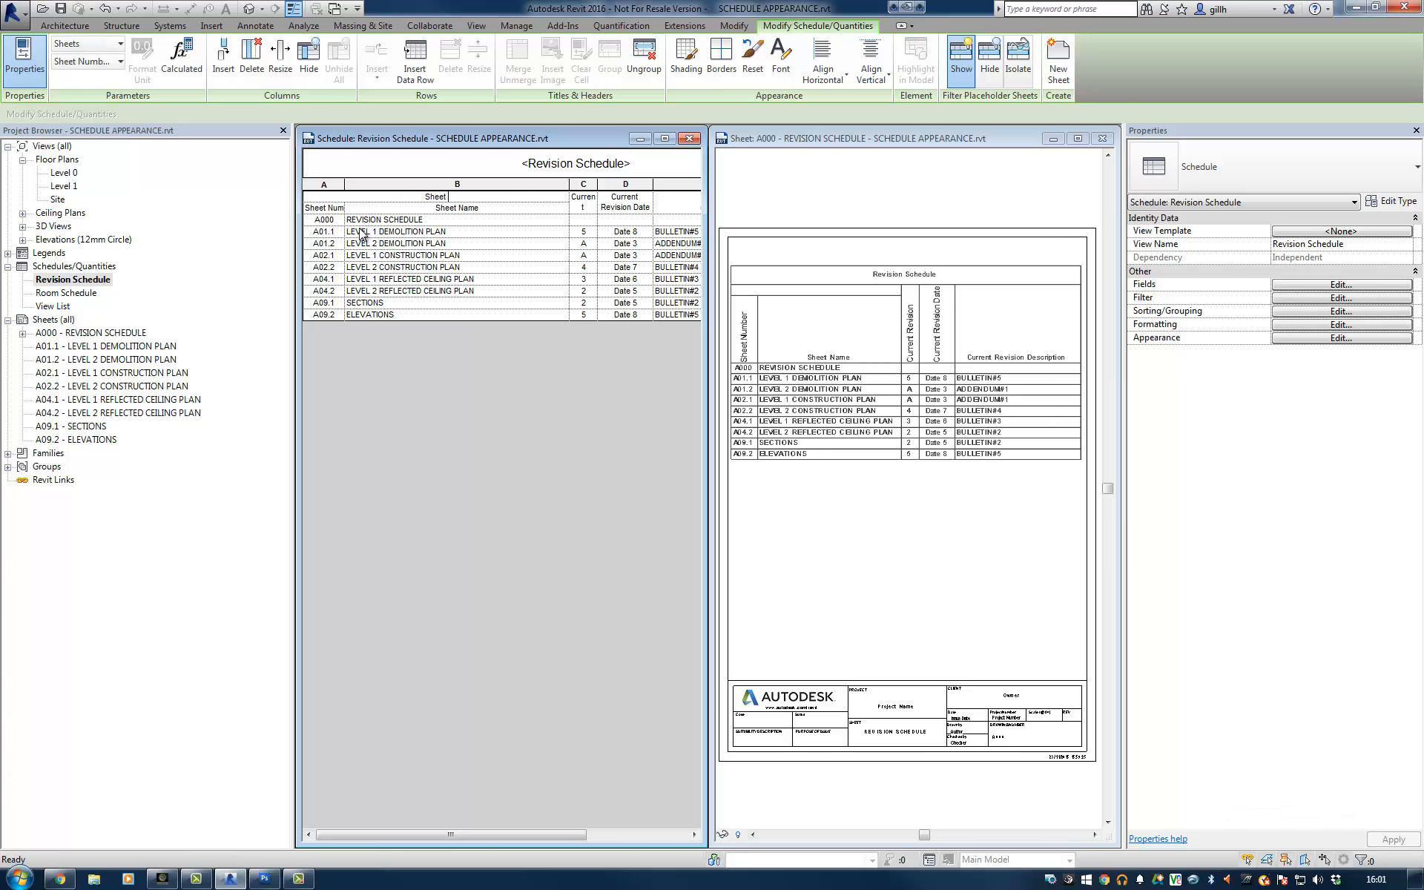
type(" Info:")
left_click(897, 530)
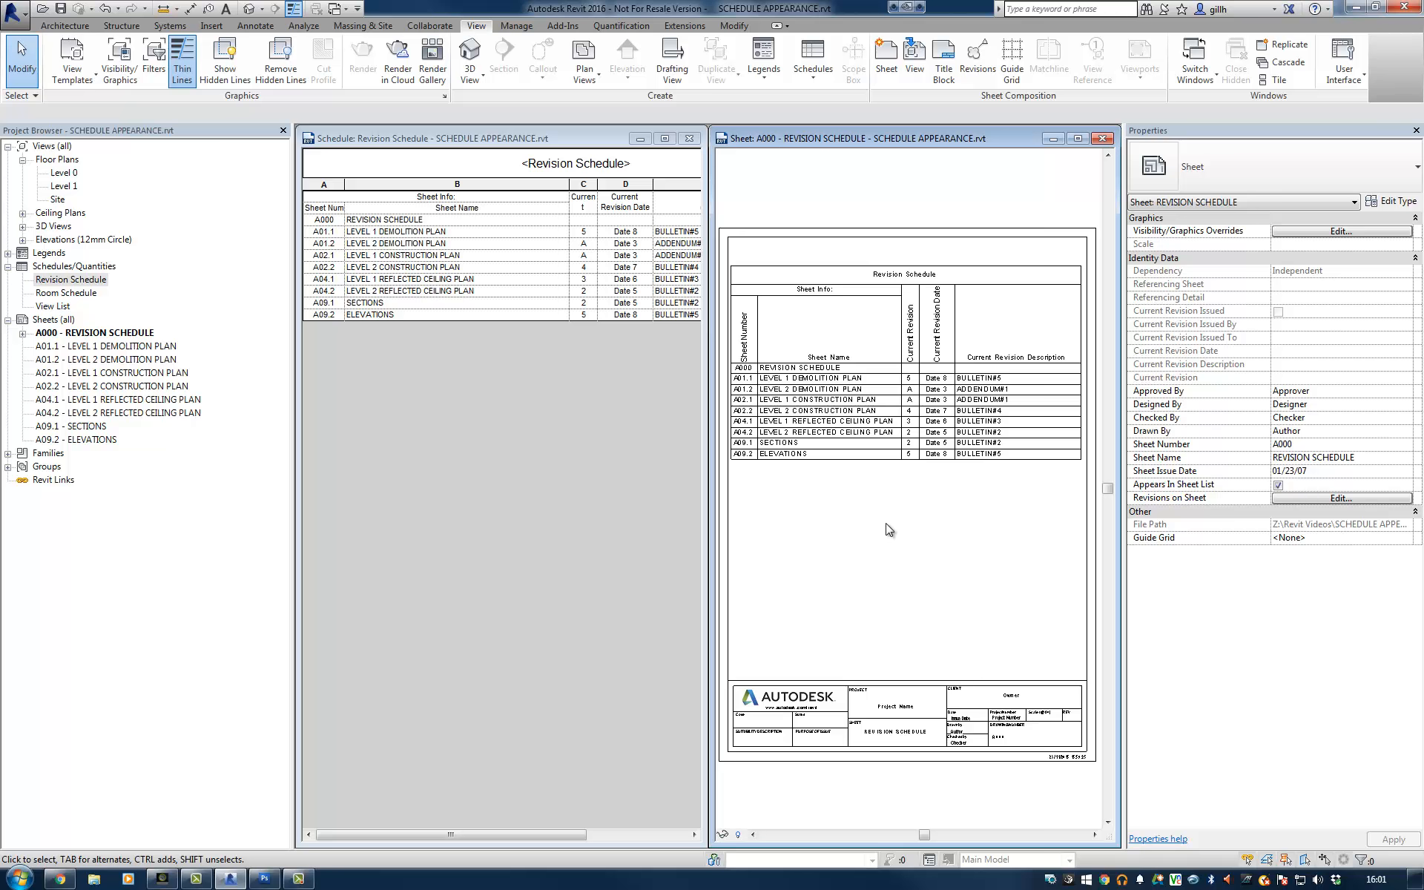
Check the column width of the Revision Schedule's title cell without changing it
left_click(437, 157)
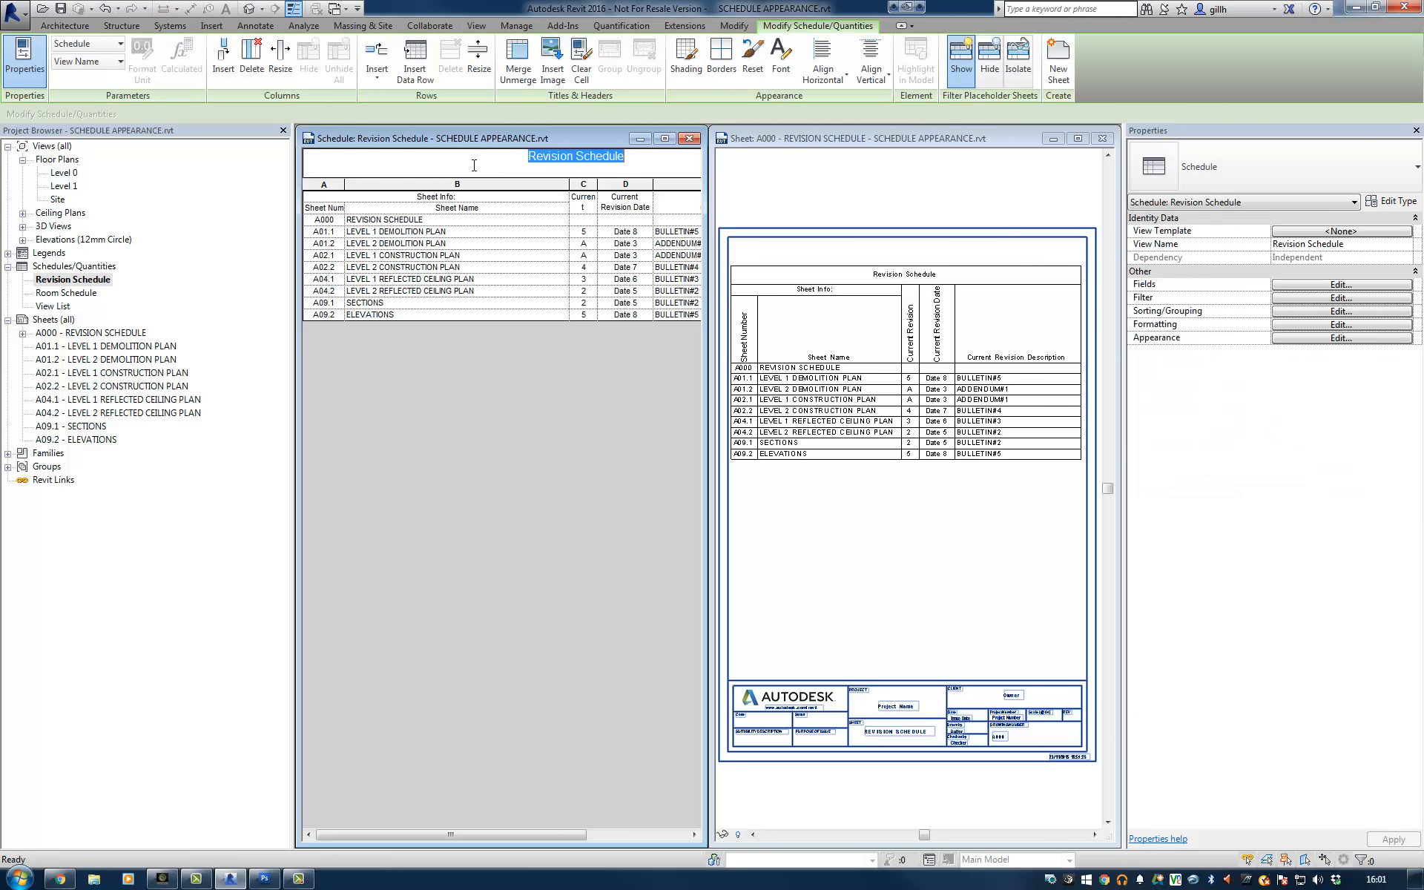
left_click(280, 59)
left_click_drag(528, 439, 408, 442)
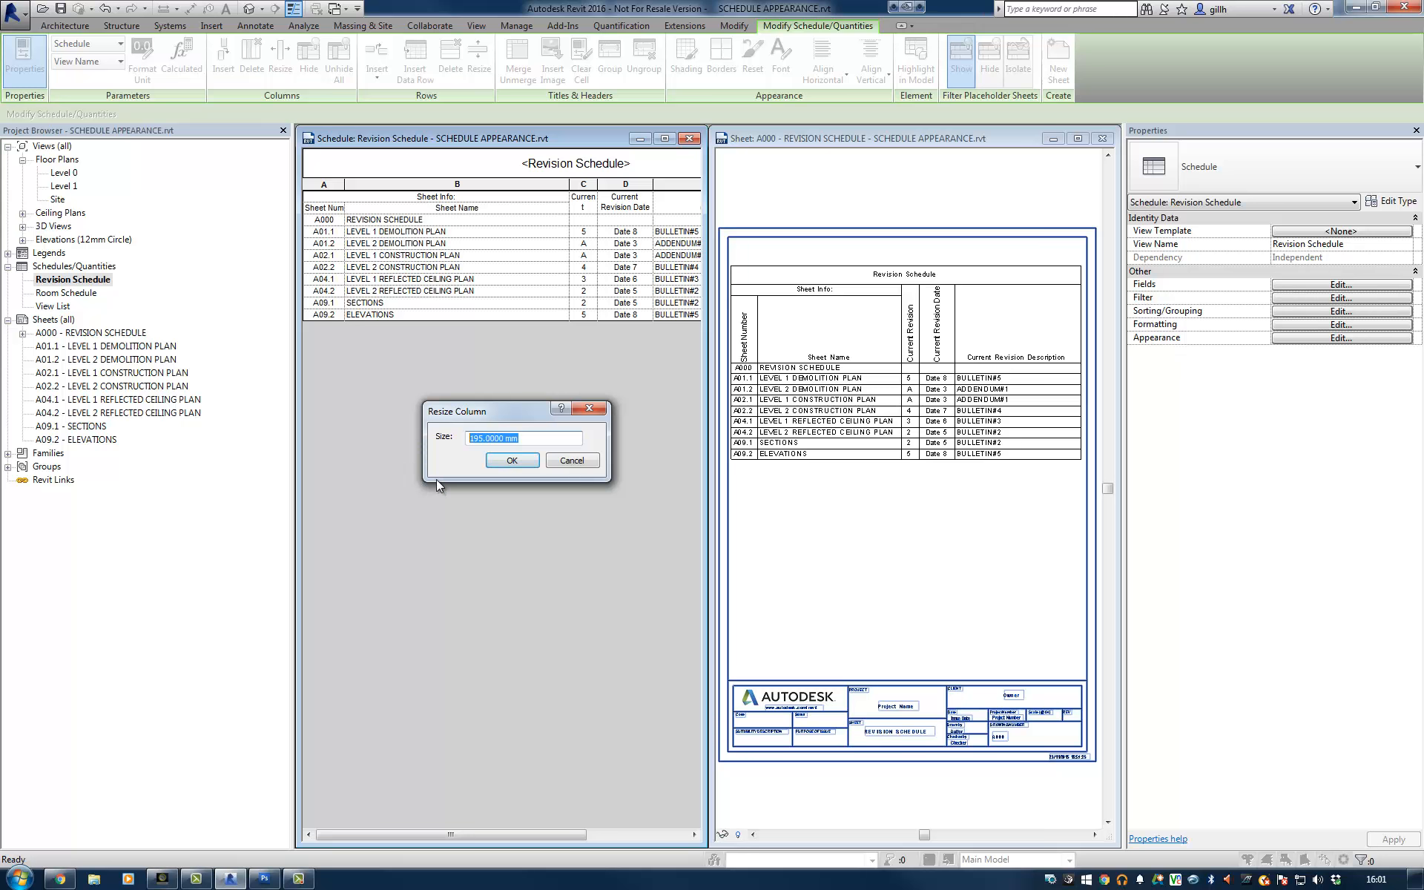
left_click(571, 461)
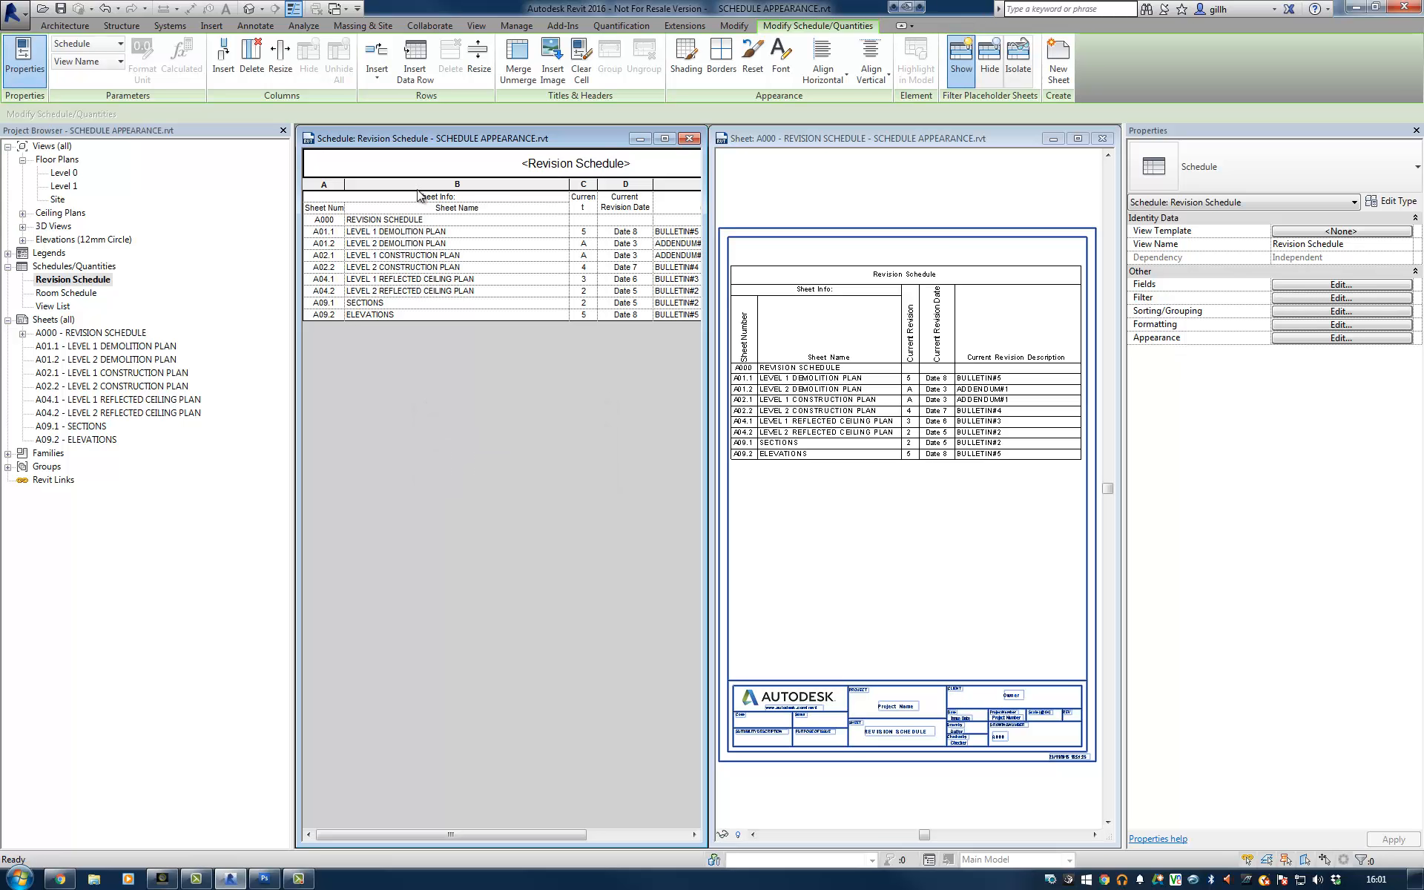
Set the height of the Revision Schedule's title row to 28 mm
left_click(402, 170)
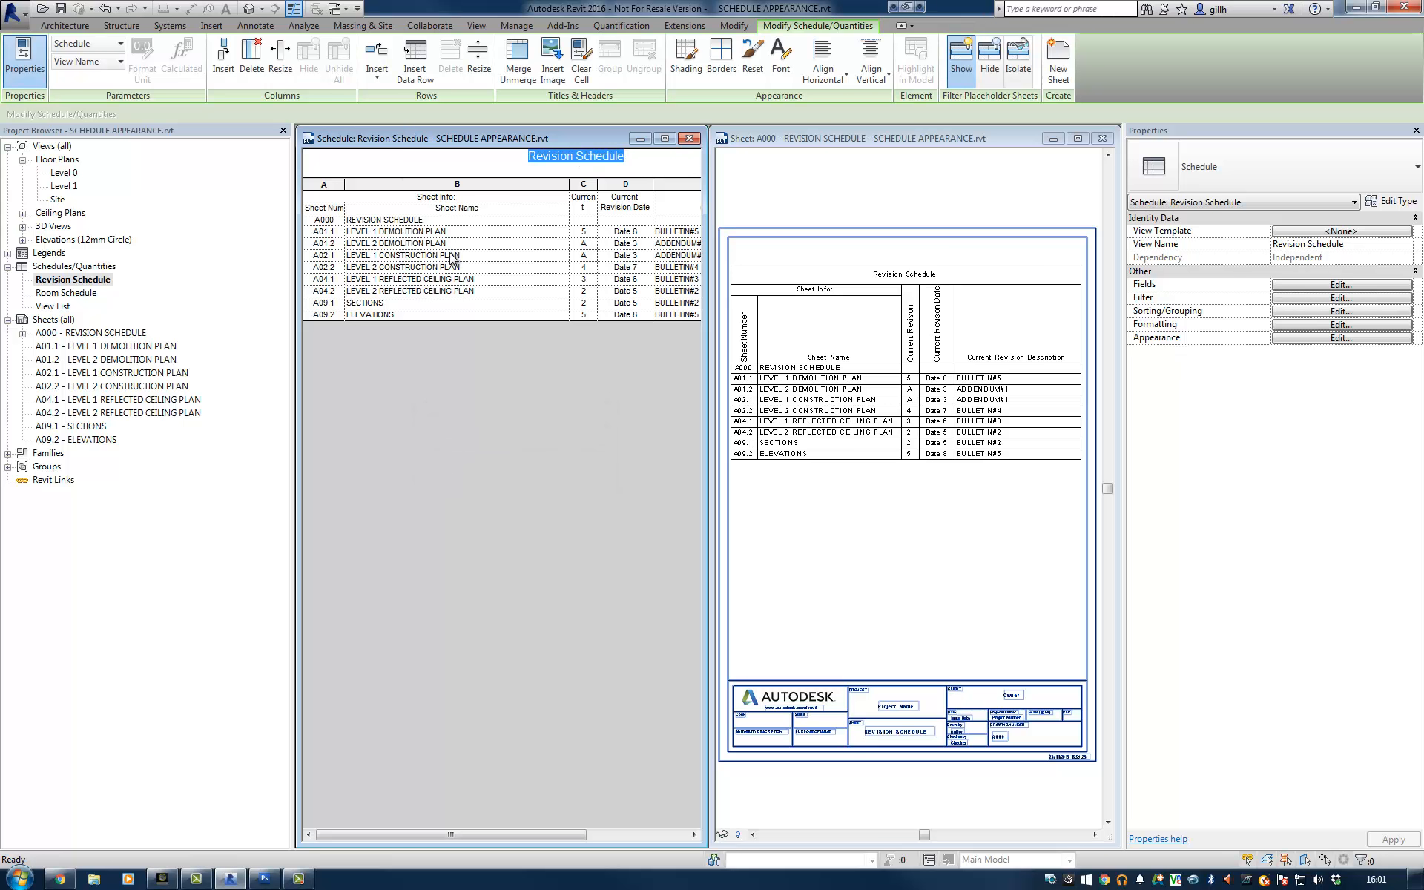
left_click(479, 59)
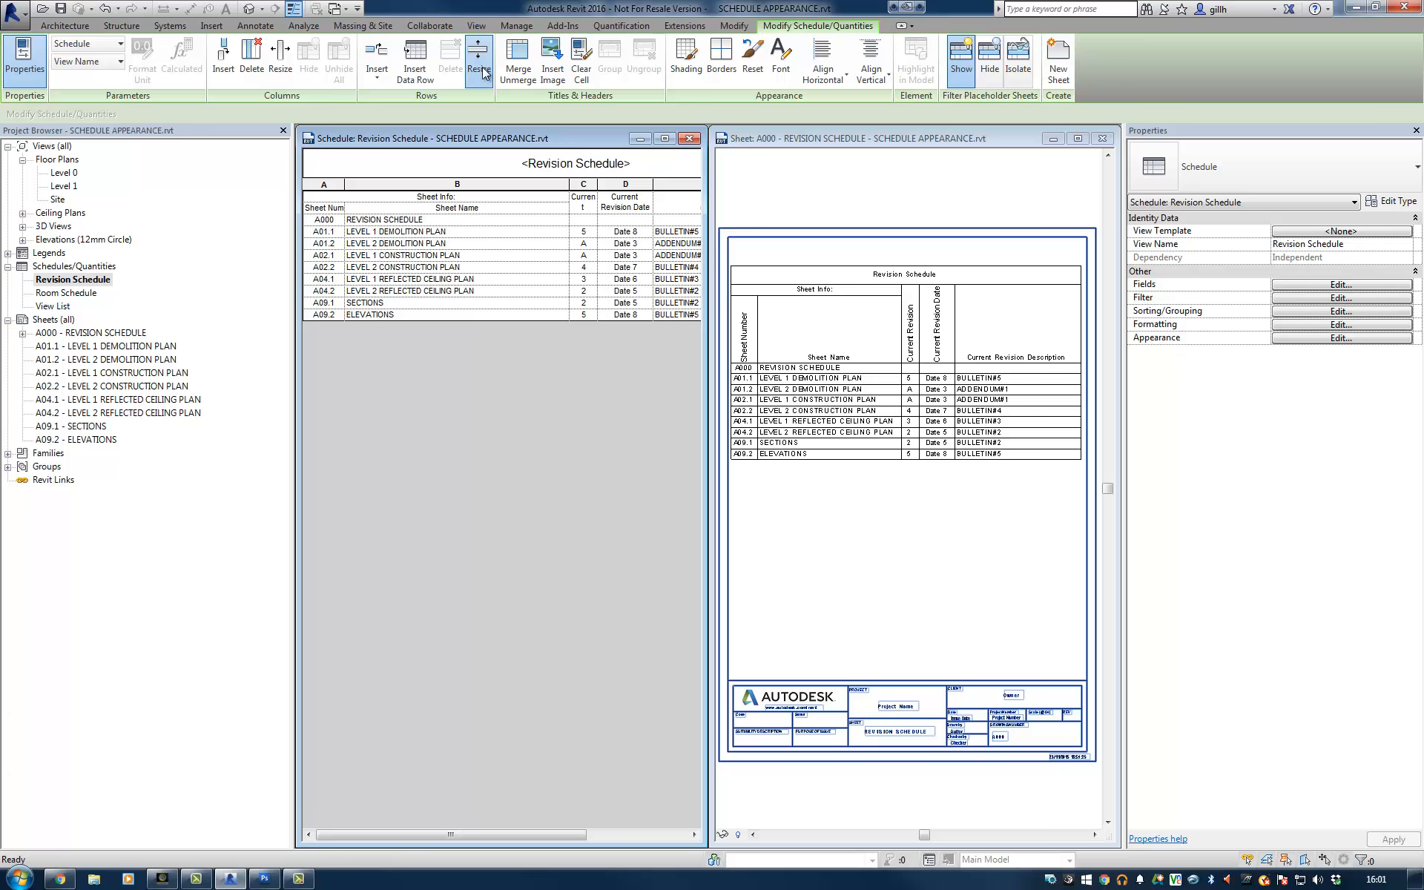
left_click_drag(545, 437, 365, 450)
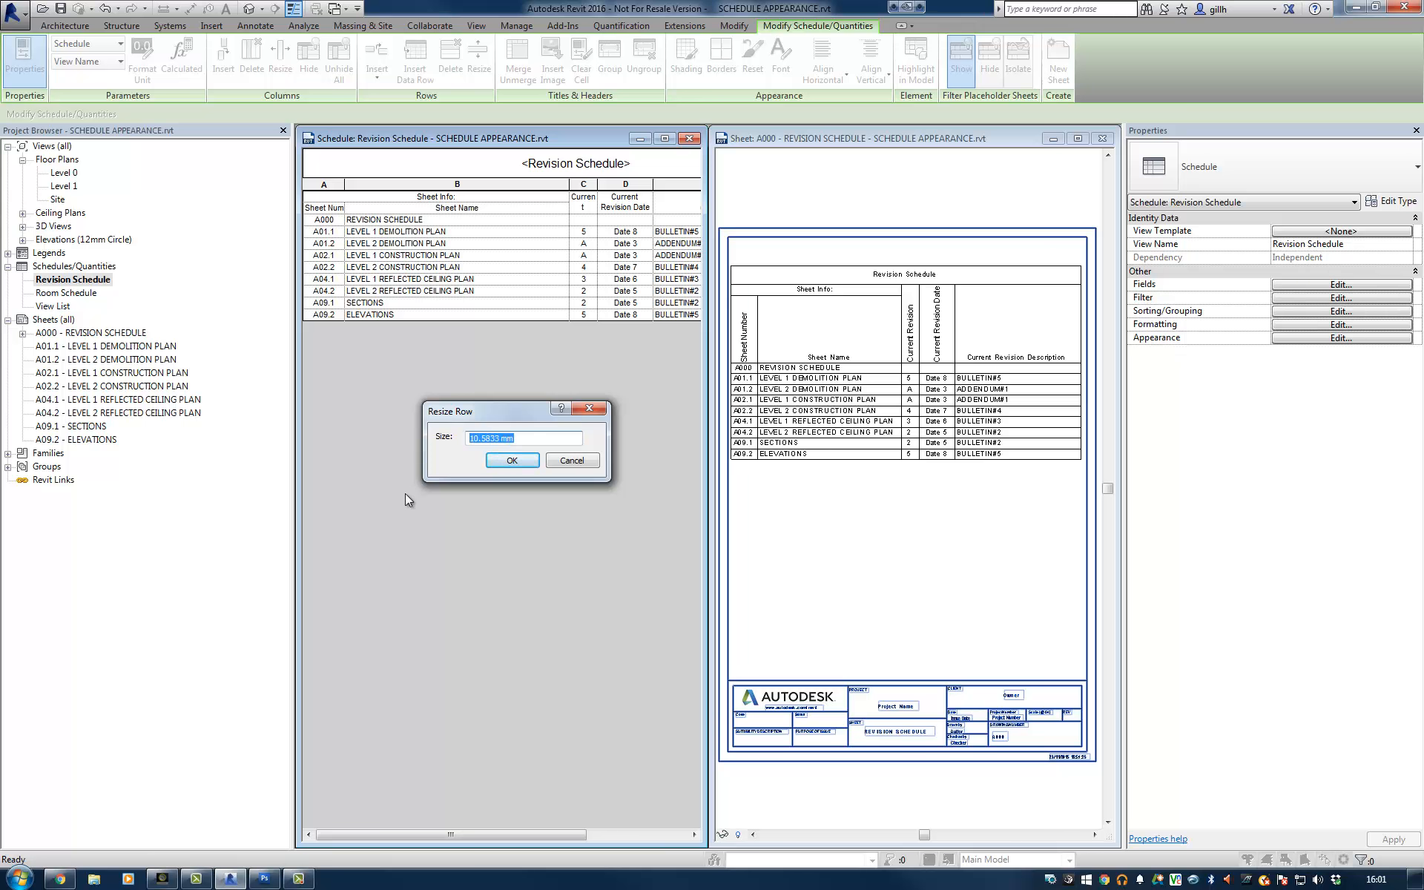
left_click_drag(485, 408, 478, 378)
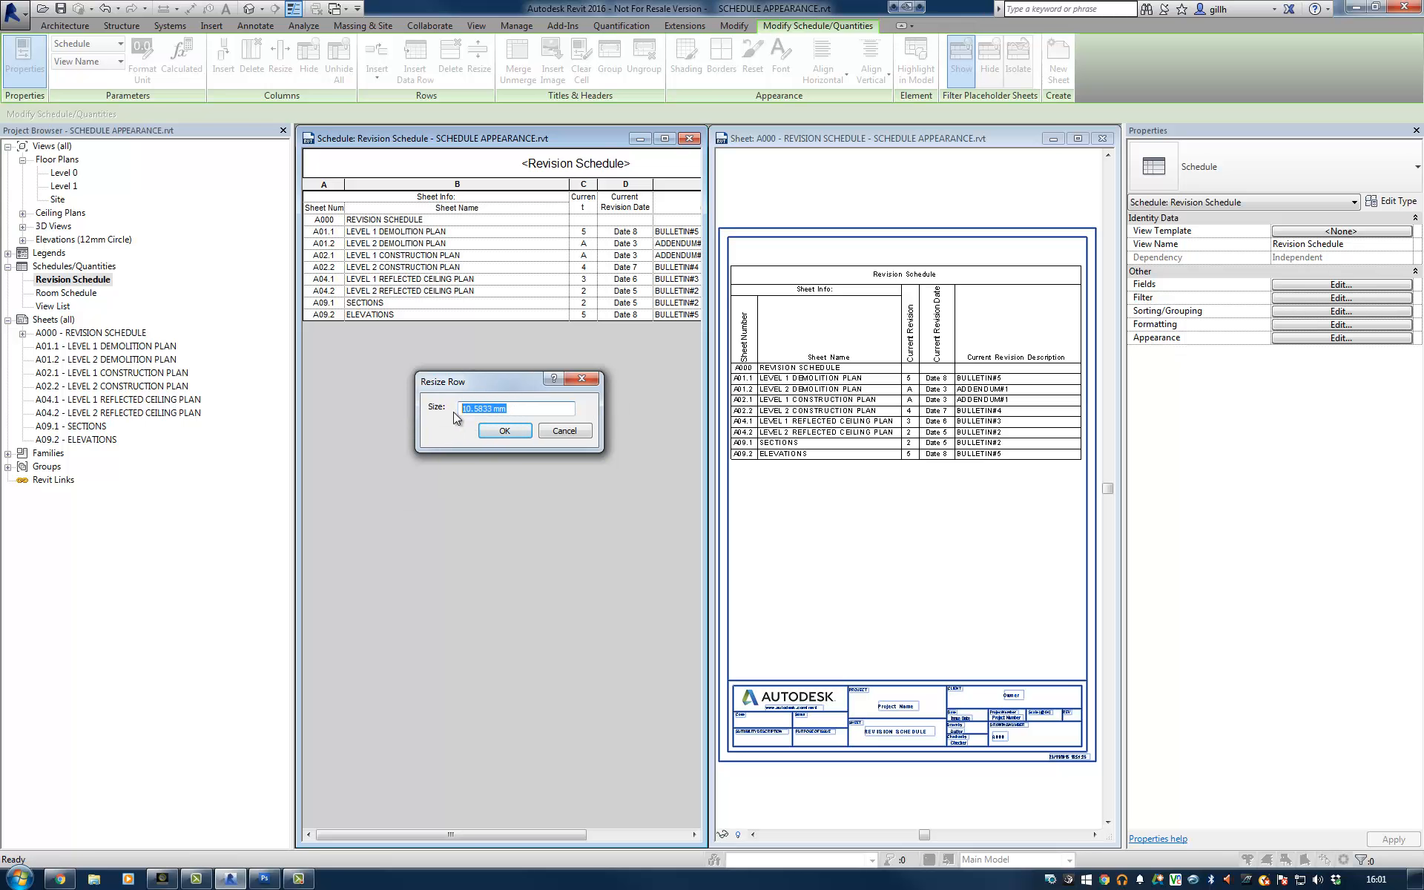
type("28")
left_click(504, 431)
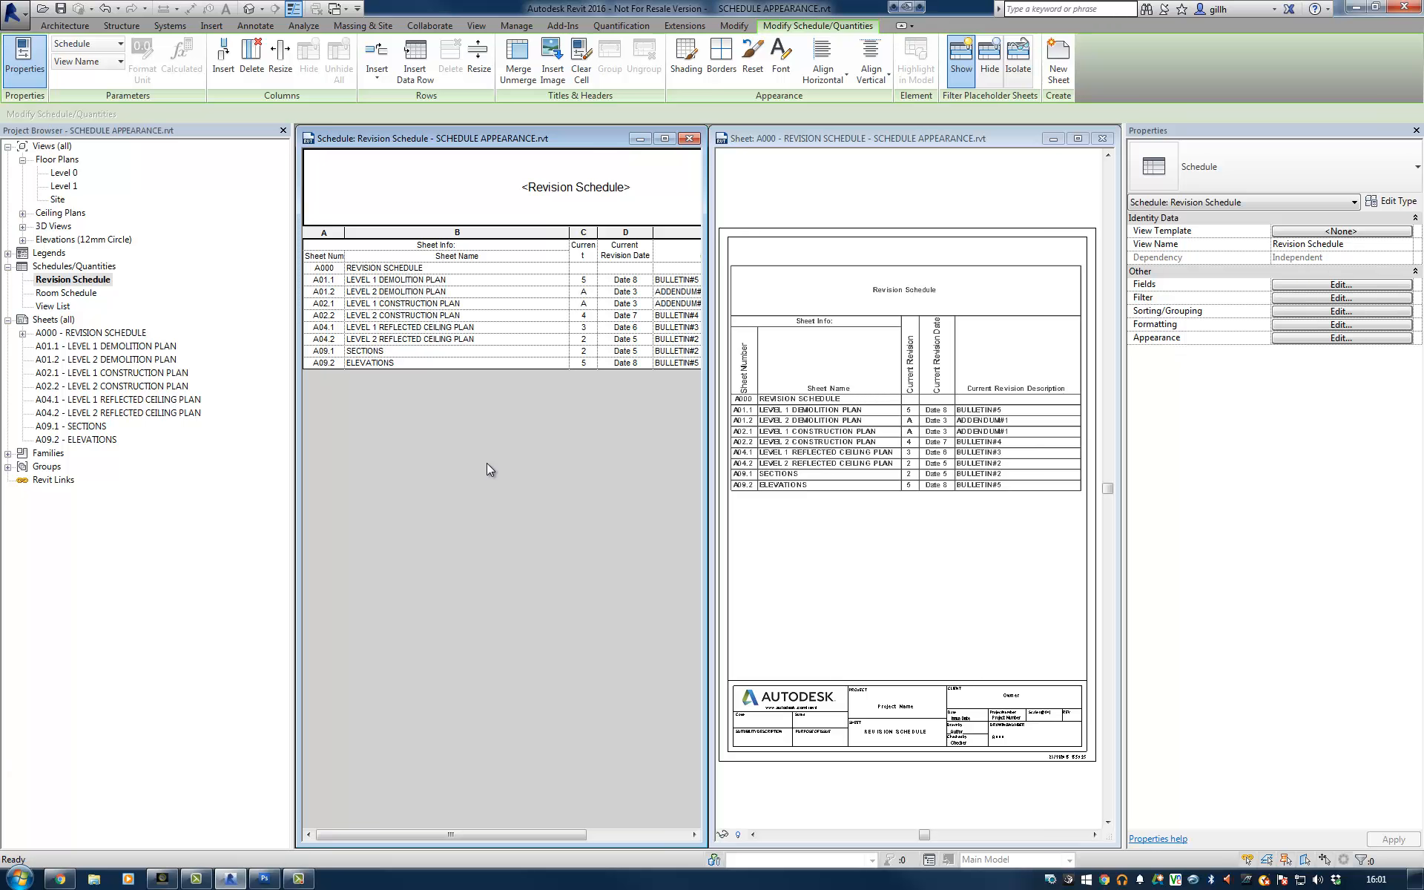
Switch to Photoshop to check the image size of the SCHEDULE.jpg banner, and return to Revit
left_click(268, 883)
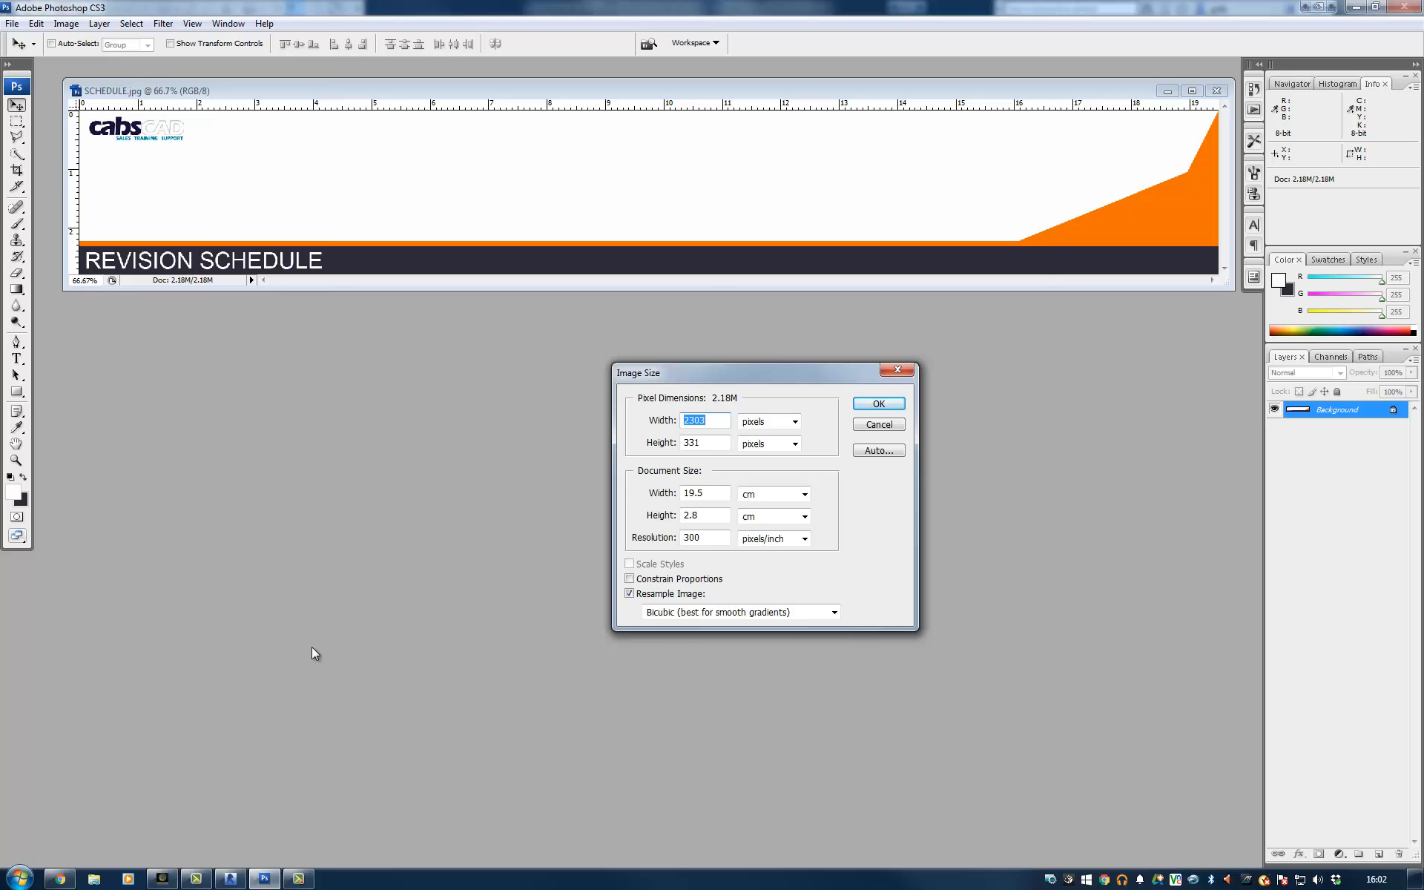
left_click(232, 879)
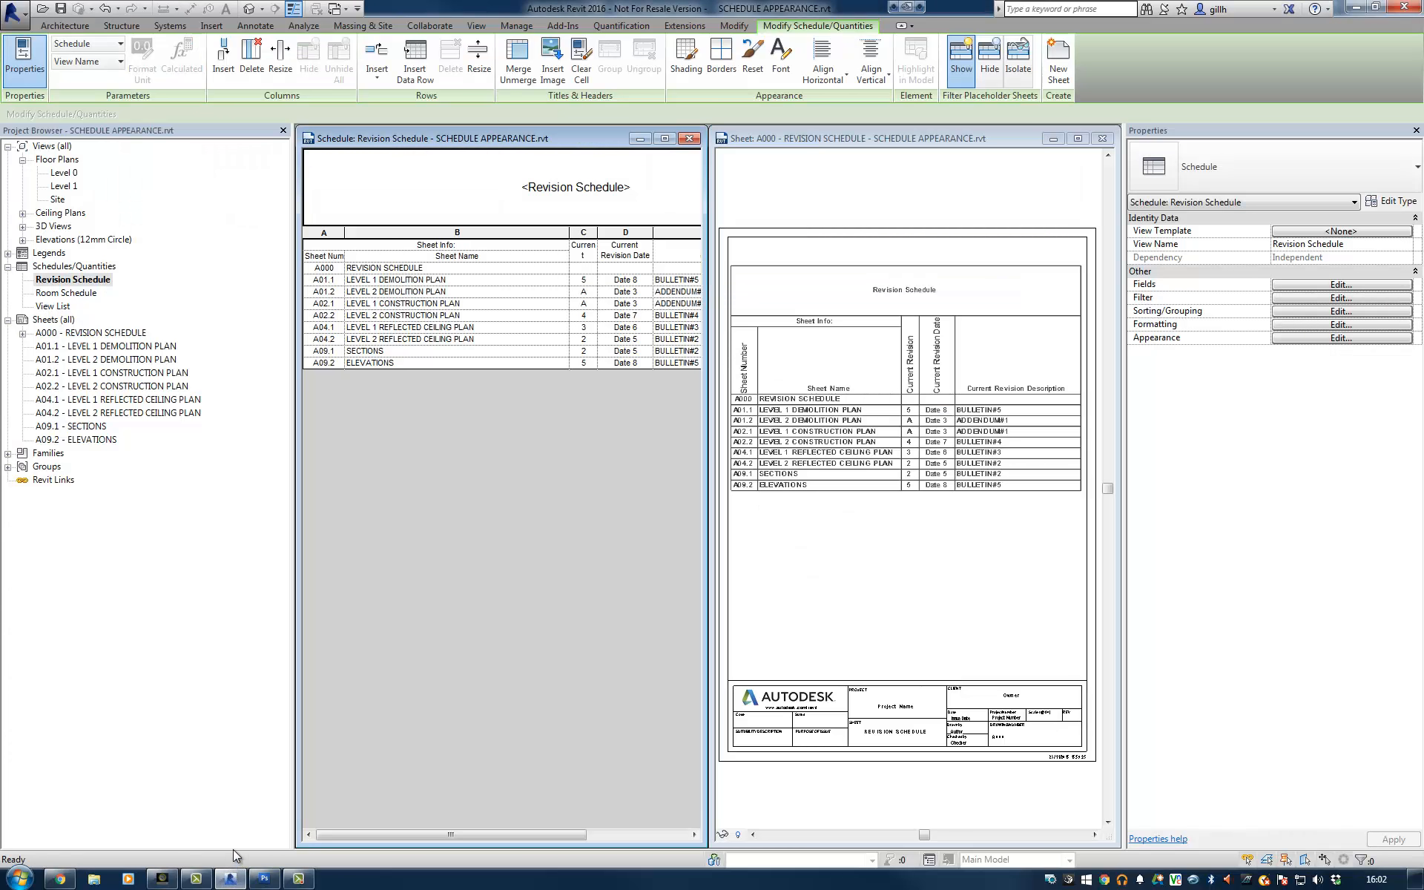
Insert the image SCHEDULE.jpg into the Revision Schedule's title cell
left_click(634, 199)
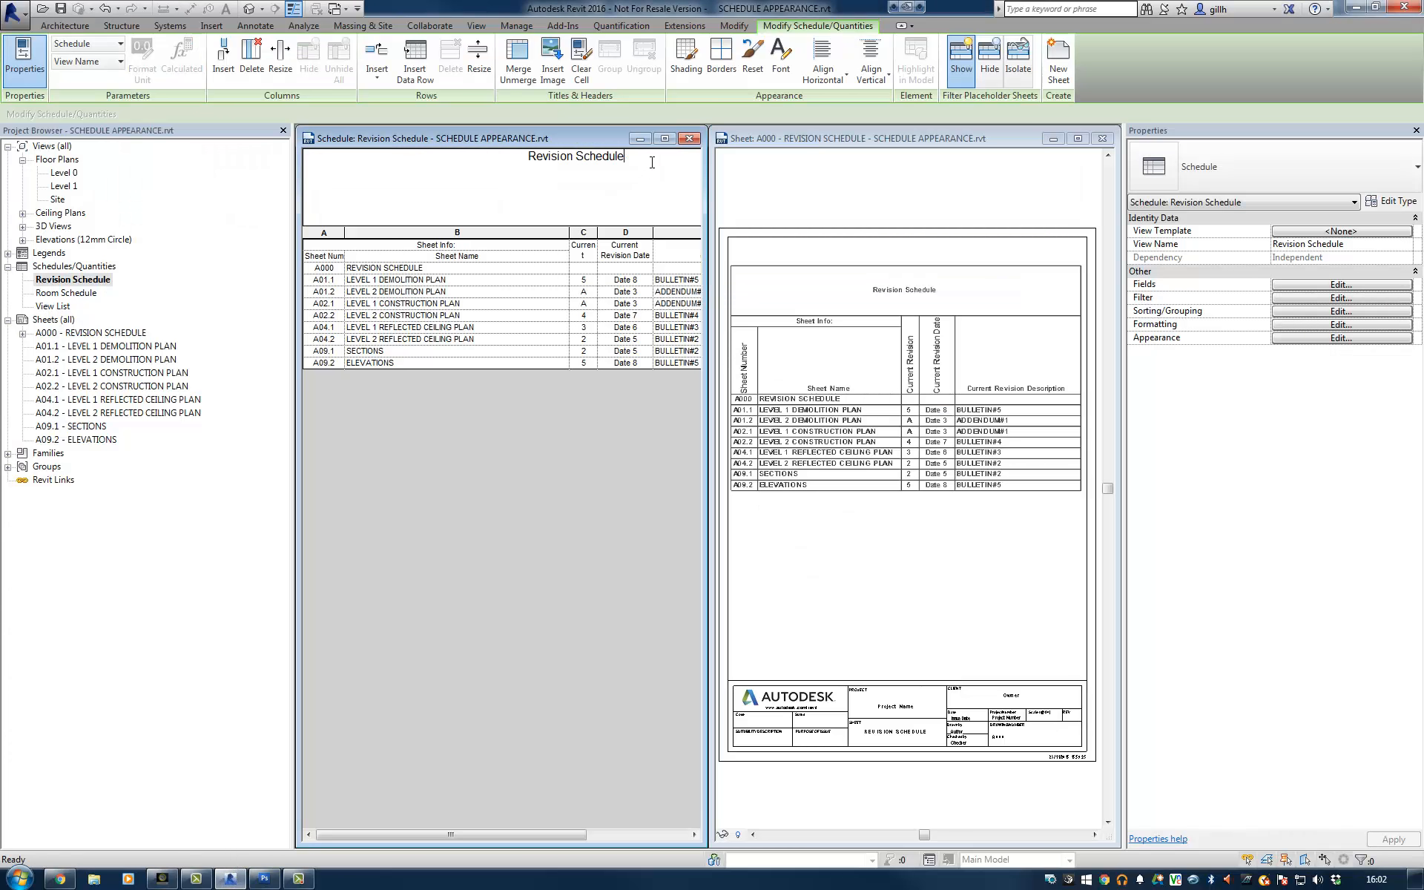
left_click(554, 59)
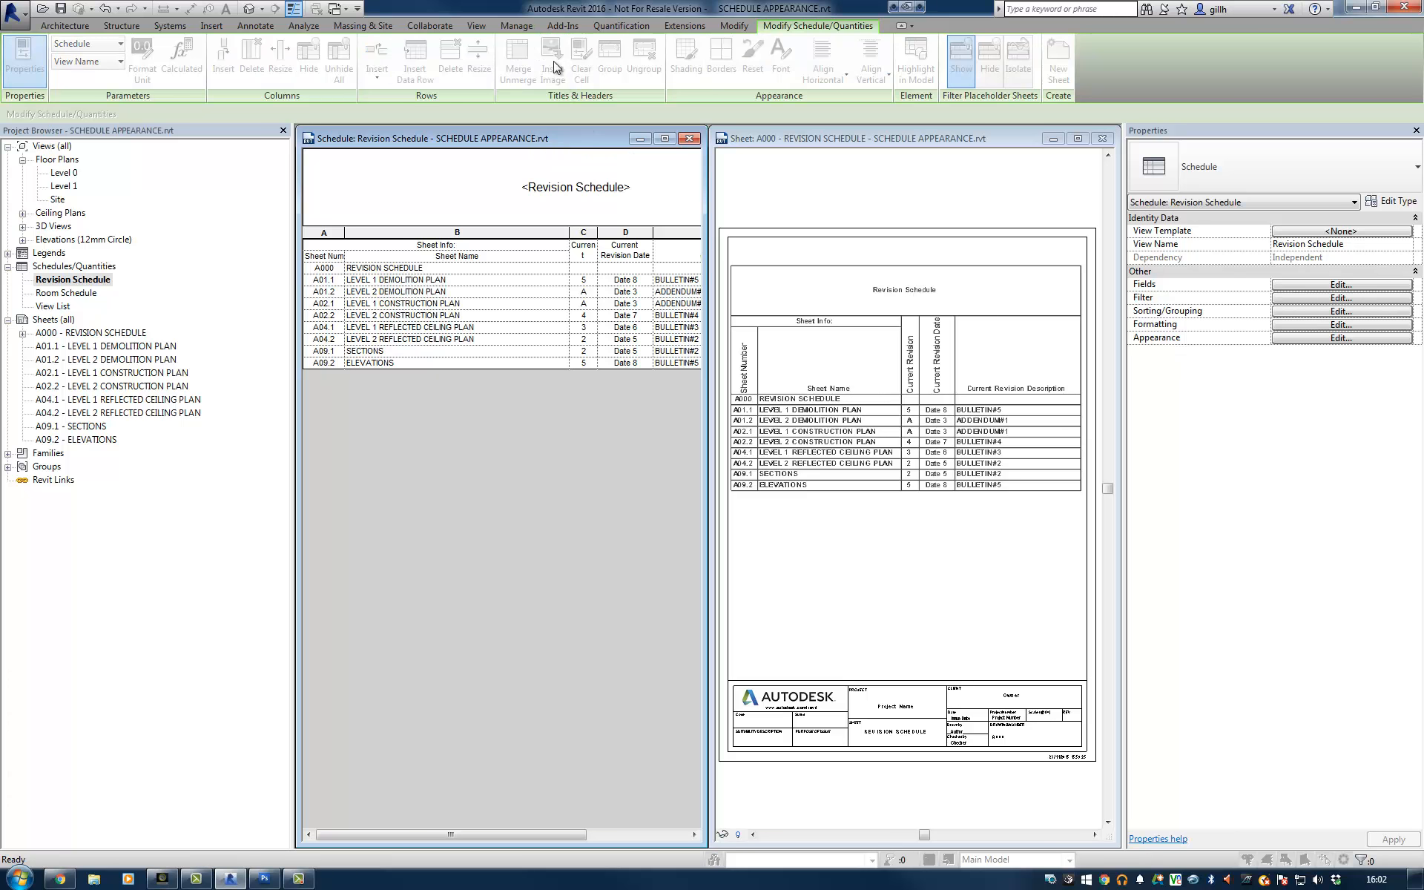
left_click(519, 149)
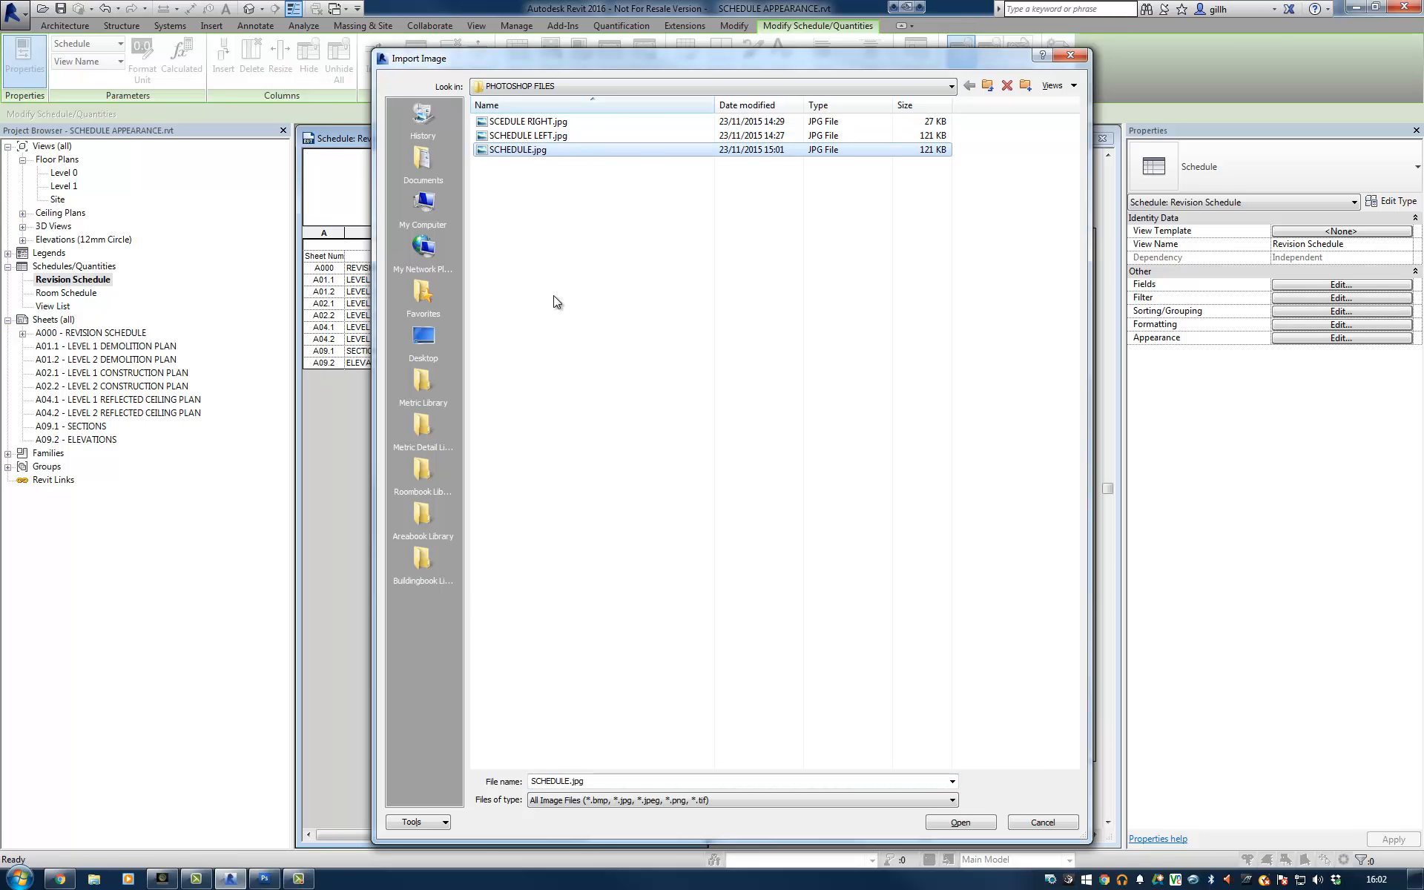
left_click(953, 824)
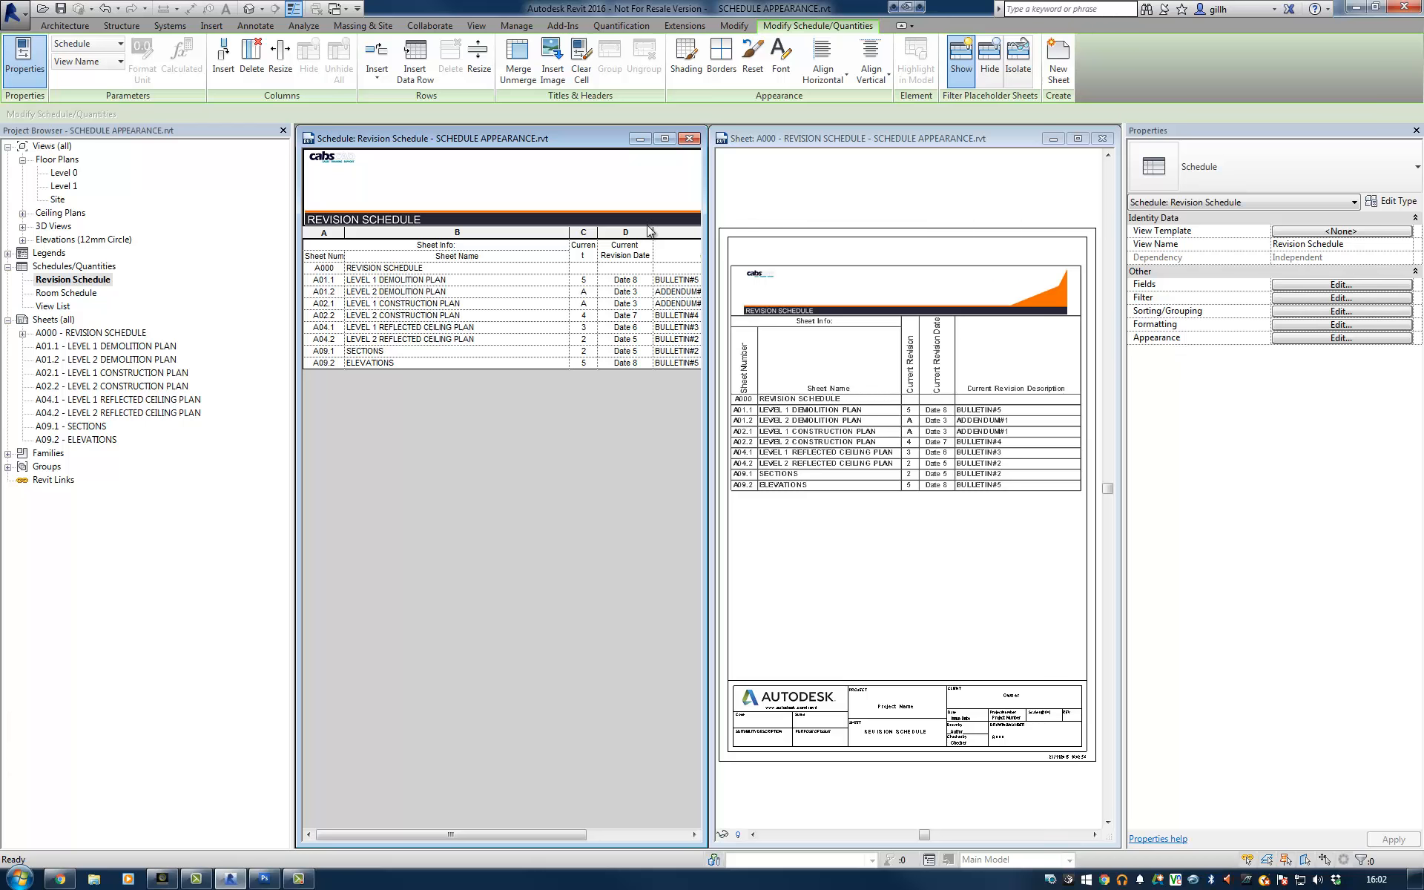
View the full width of the Revision Schedule in a maximized window, and tile it beside sheet A000 again
left_click(665, 138)
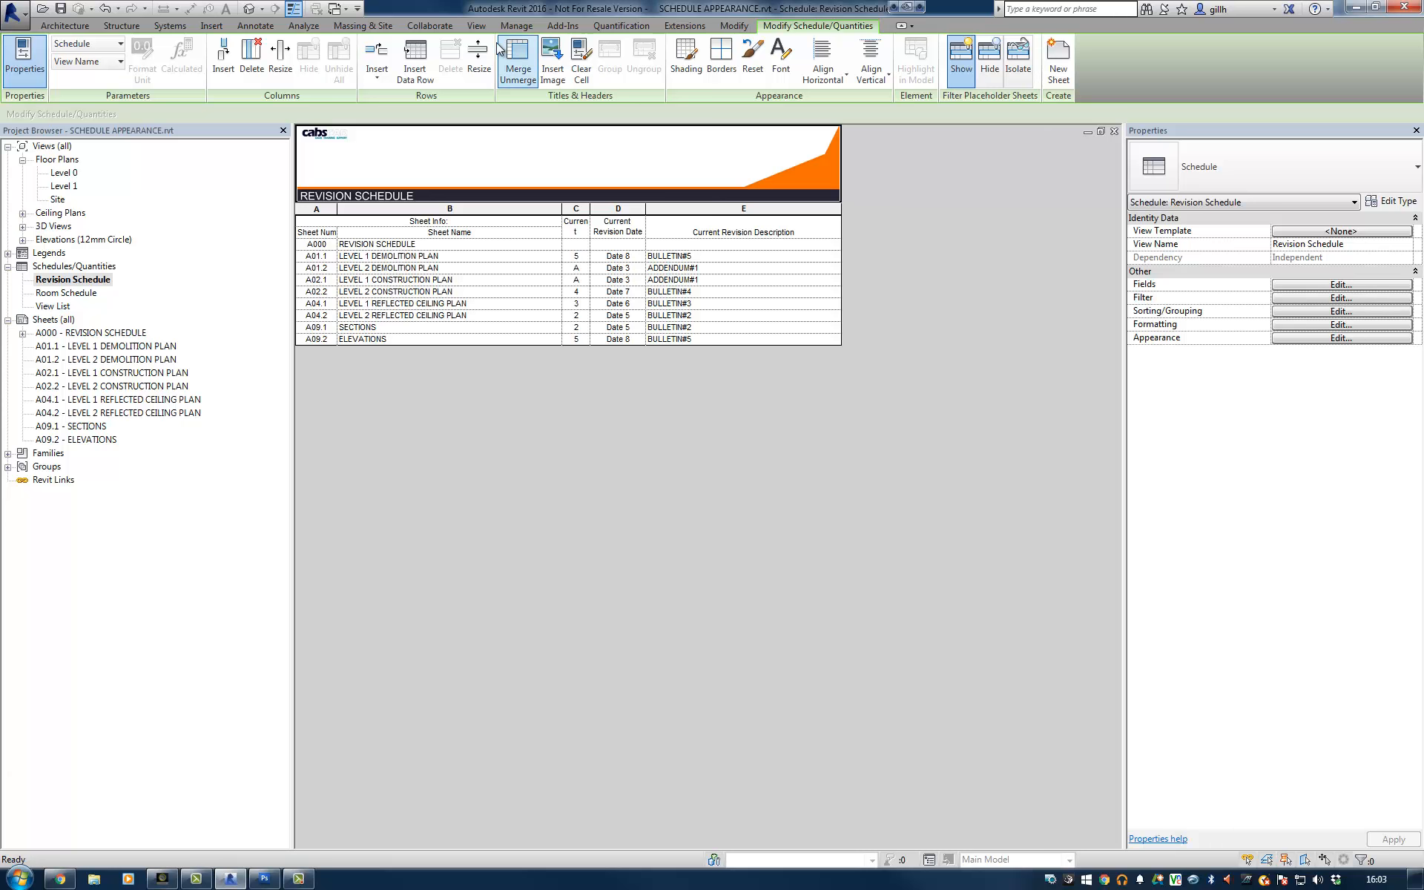
left_click(478, 25)
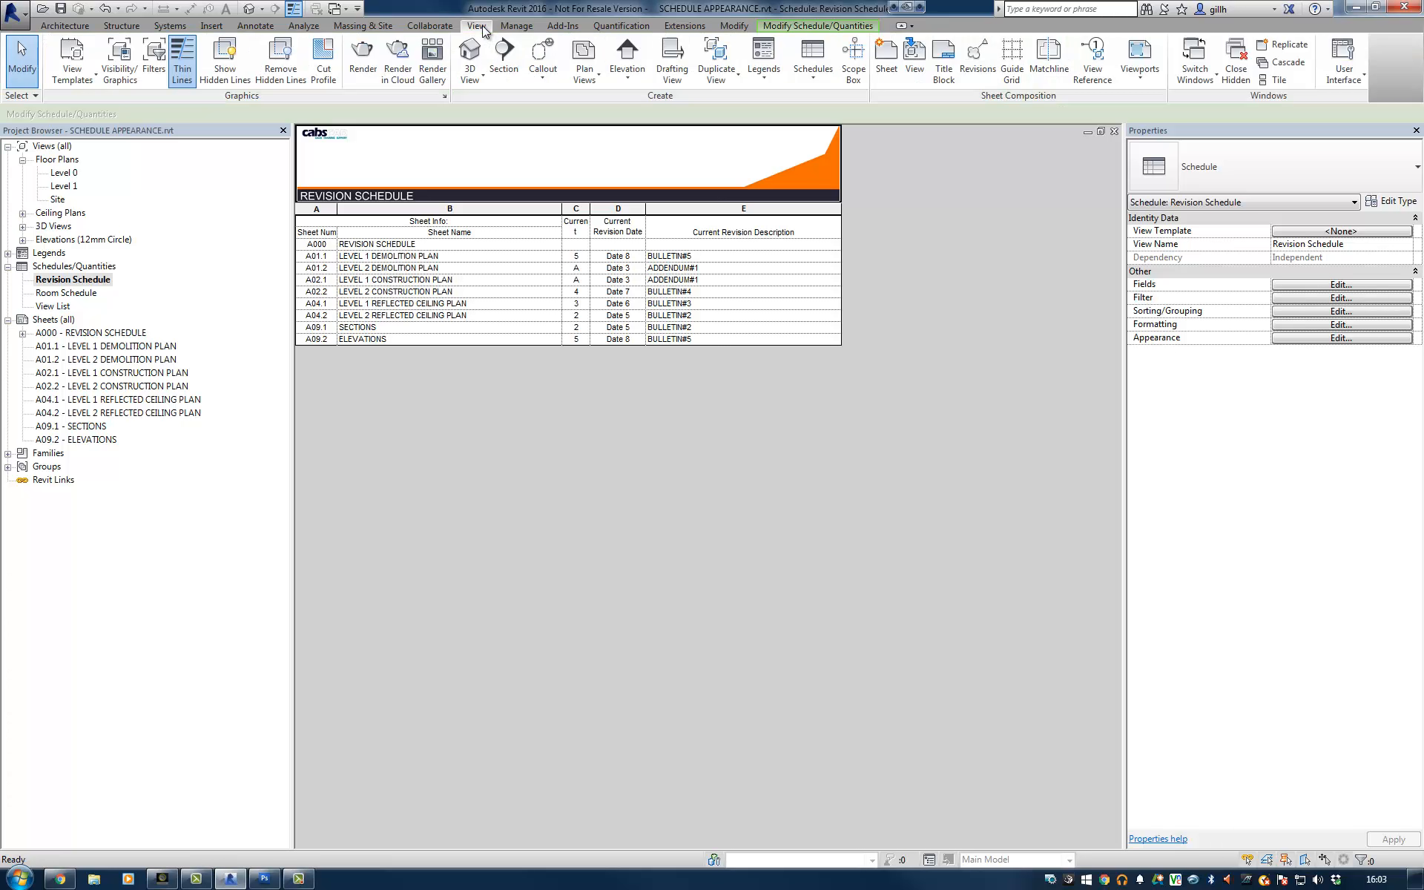
left_click(1274, 80)
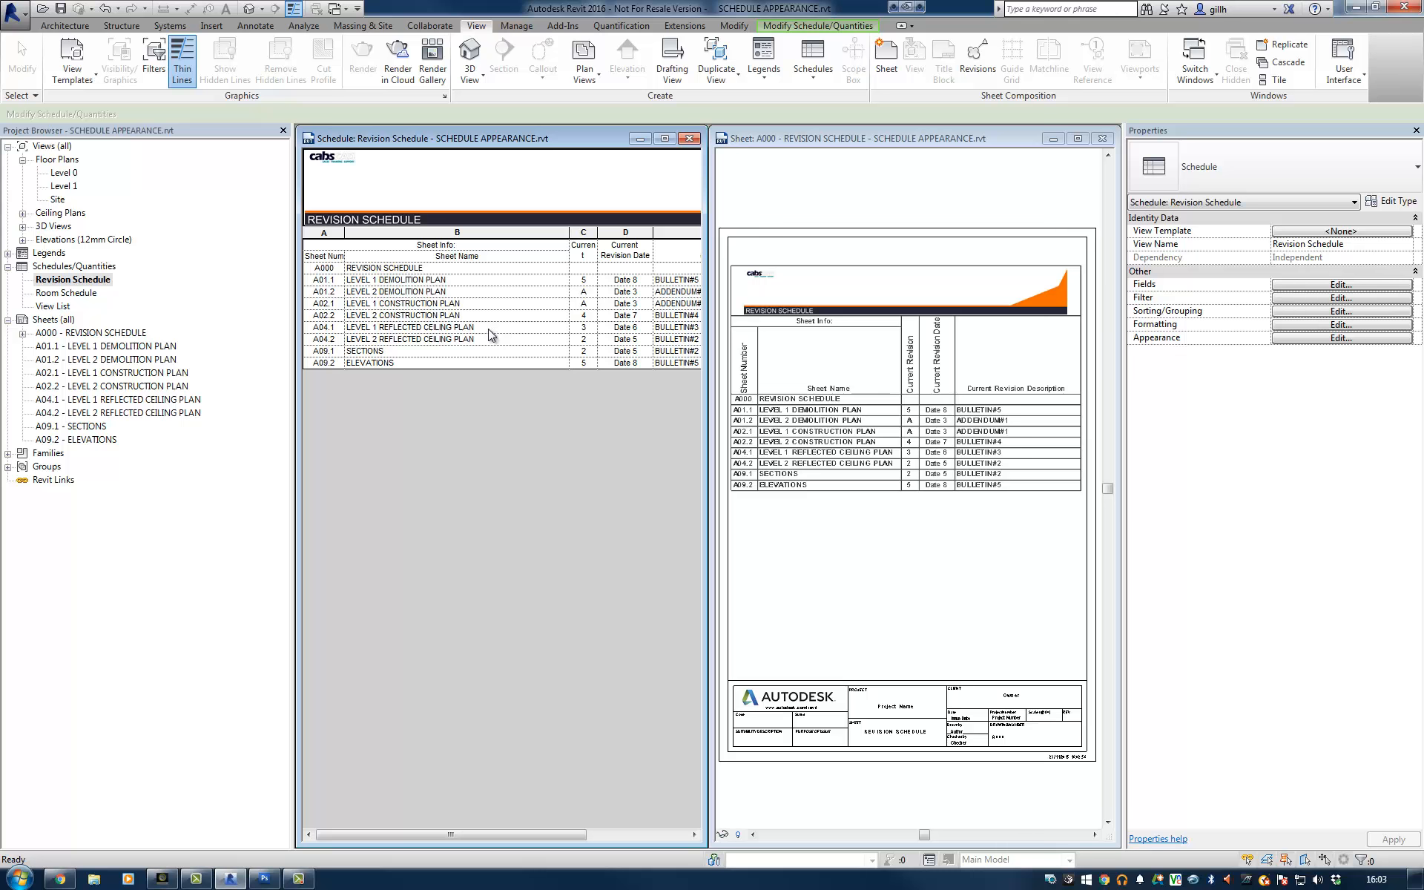
Clear the banner image from the Revision Schedule's title cell
left_click(814, 27)
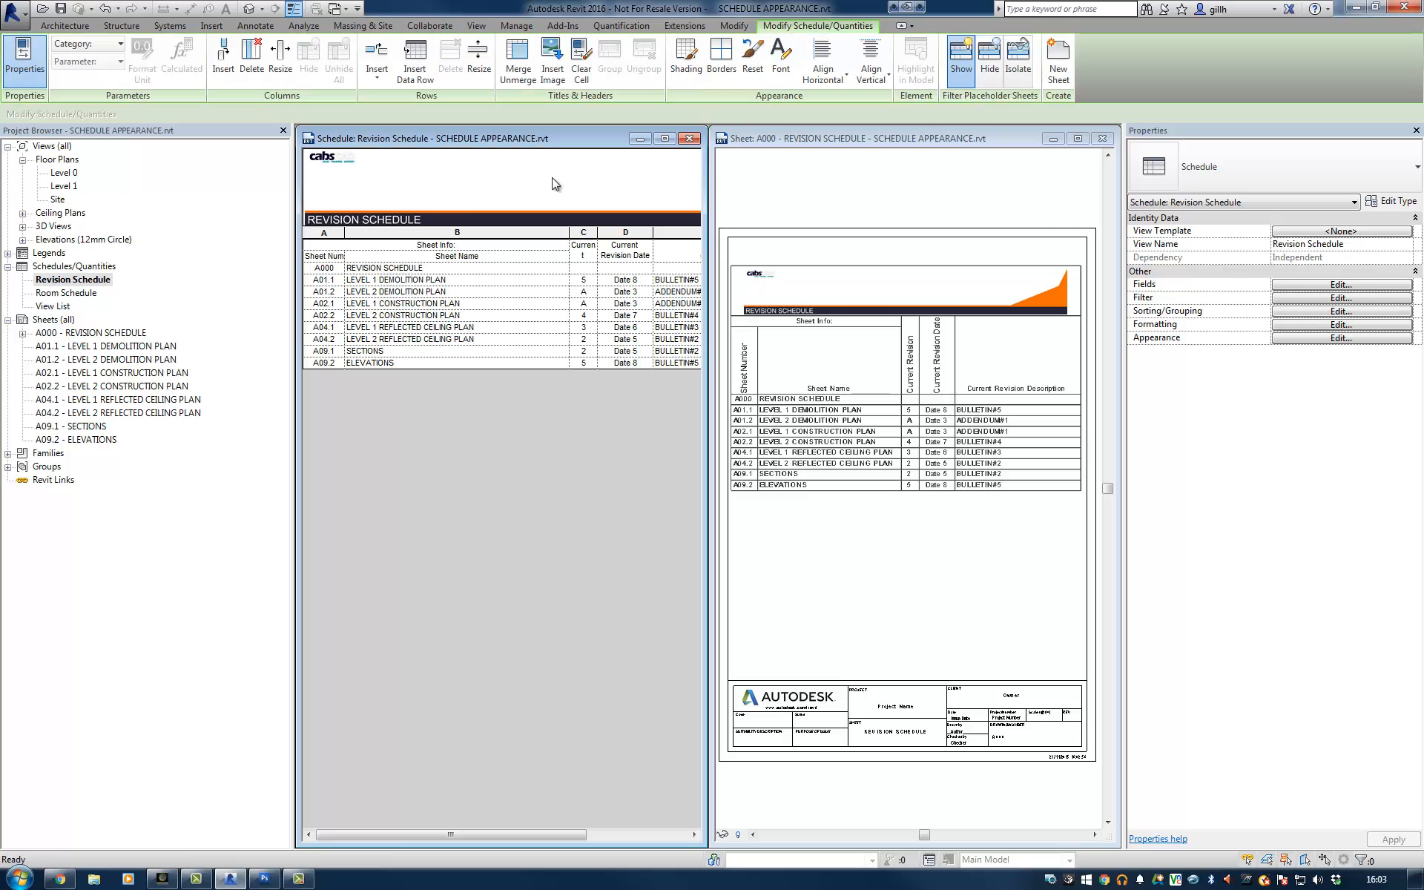
left_click(582, 60)
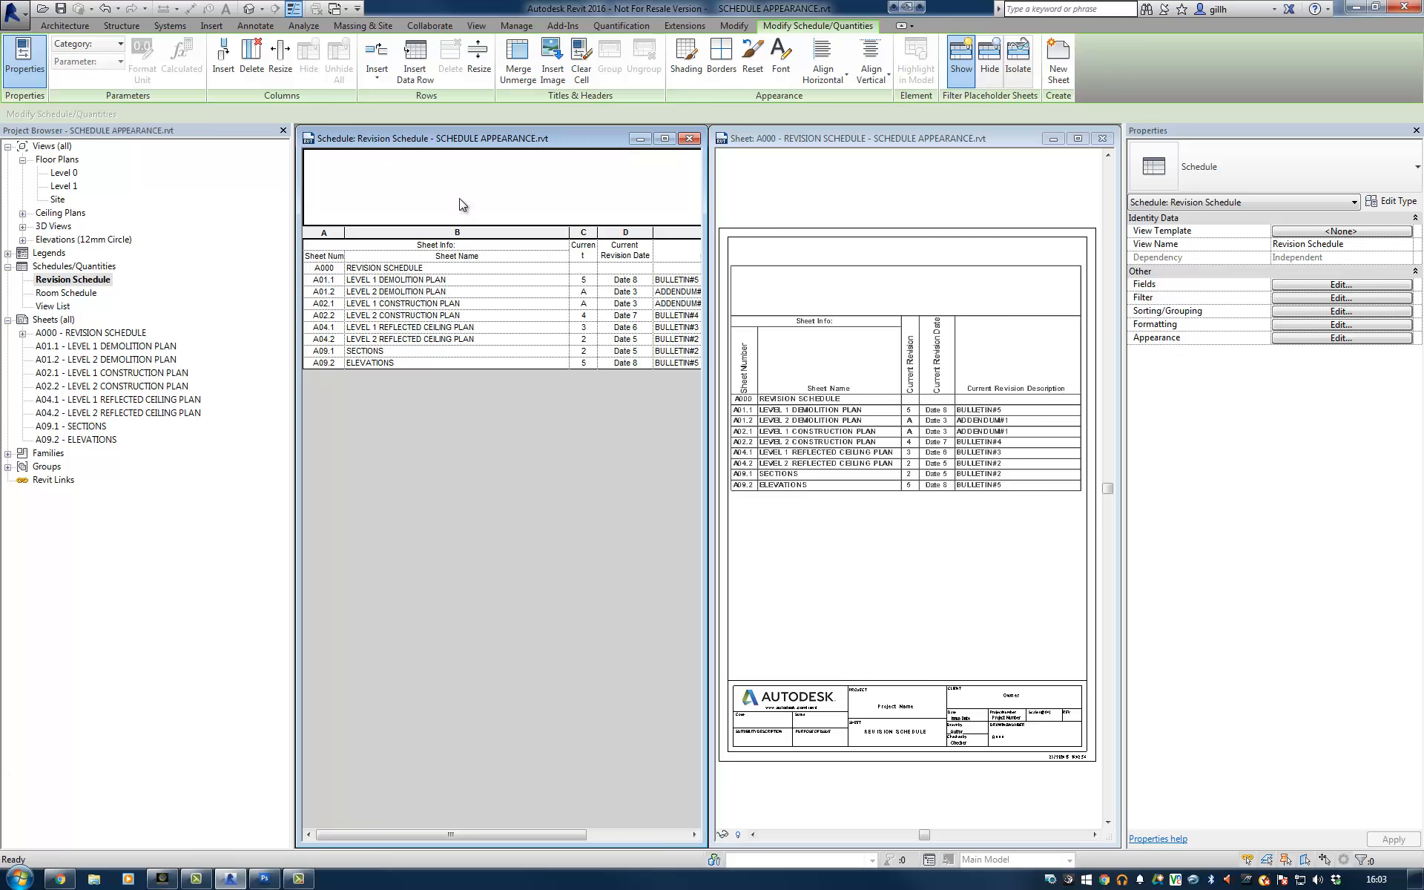
Create a new annotation symbol family from the Metric Generic Annotation.rft template and delete its red note text
left_click(17, 15)
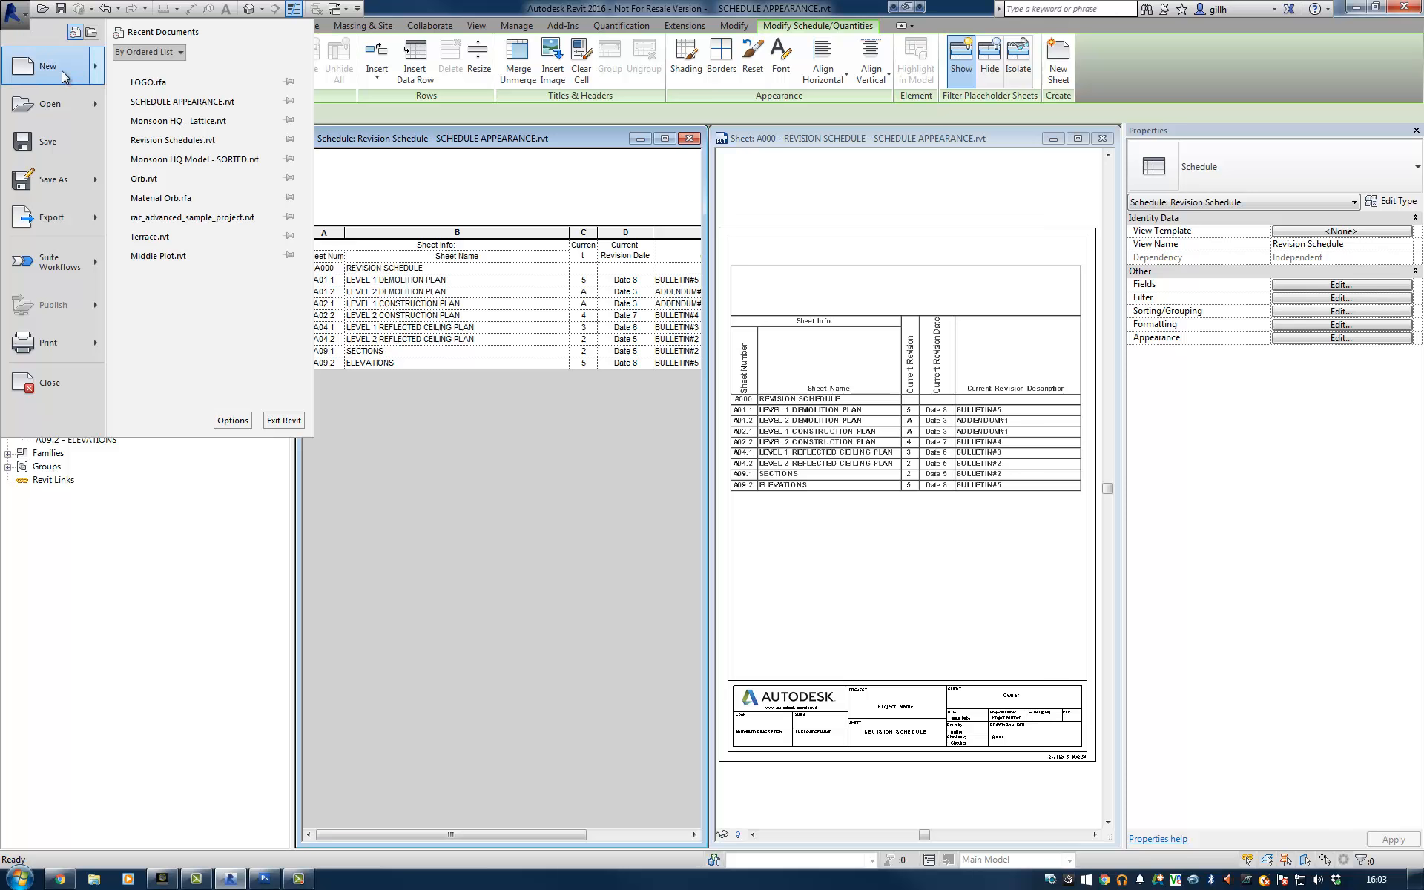
mouse_move(64, 67)
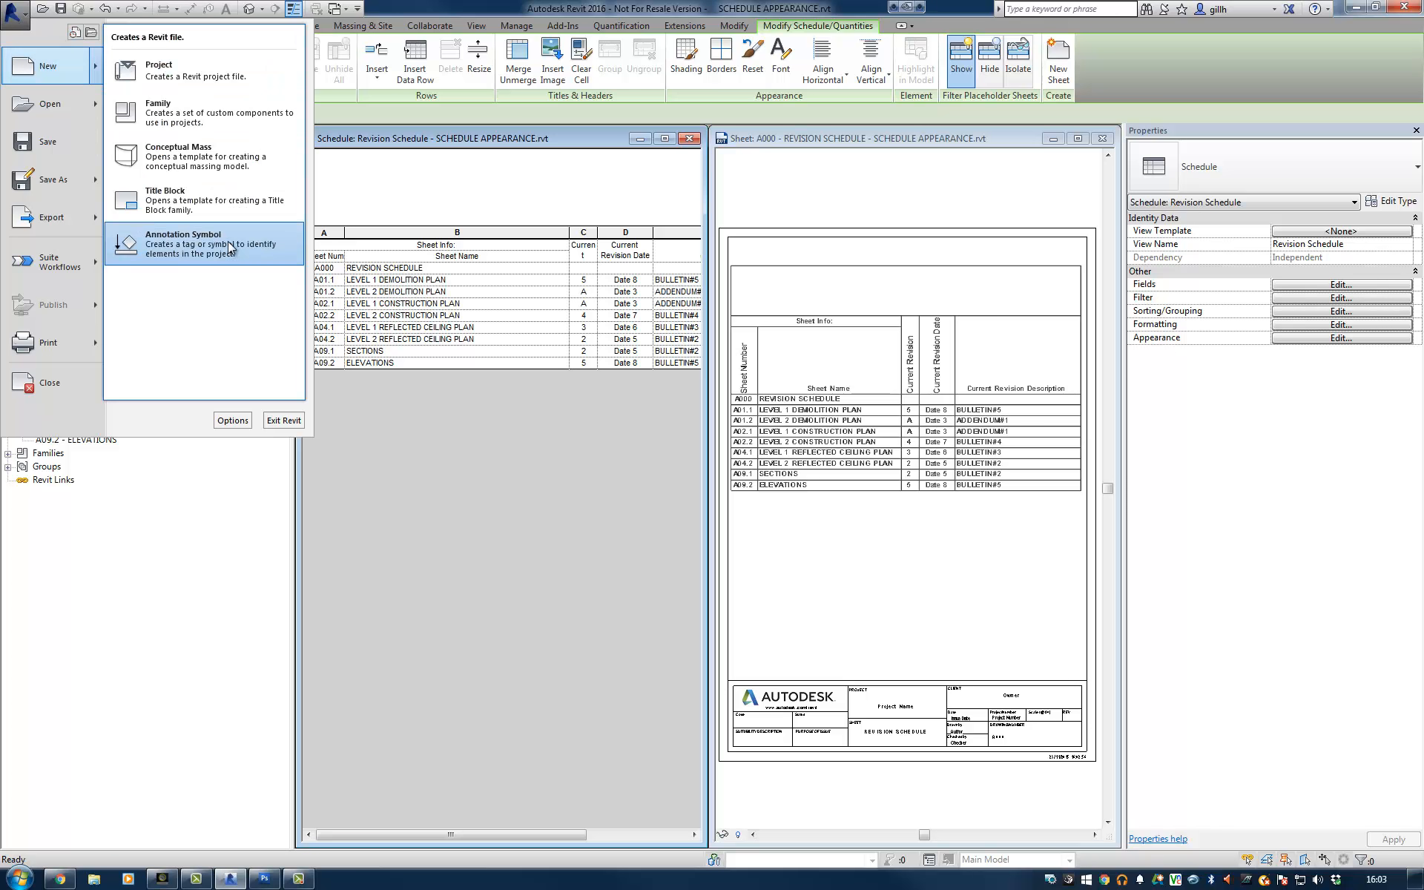
left_click(182, 239)
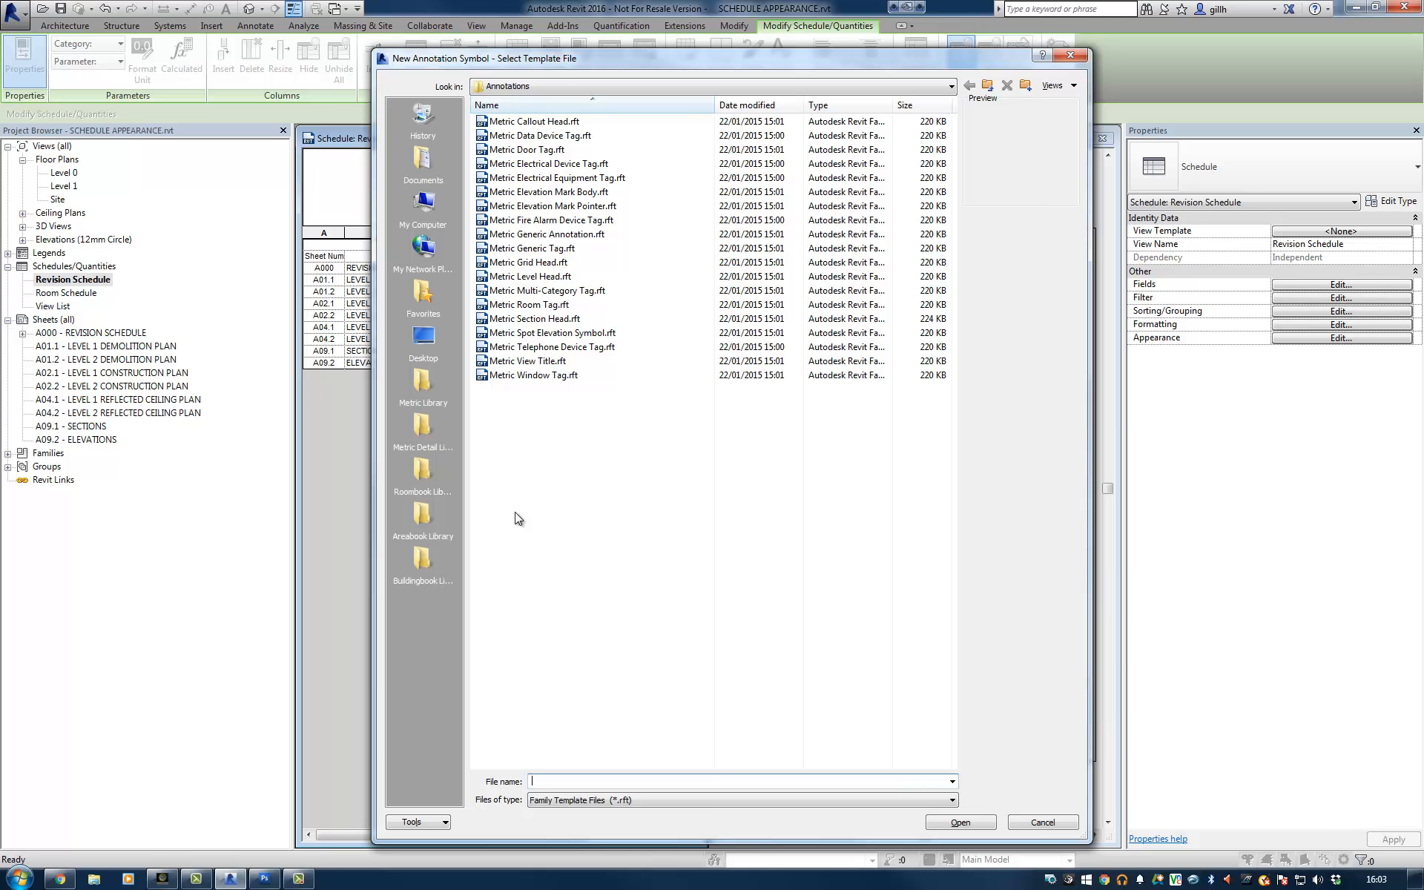
left_click(561, 235)
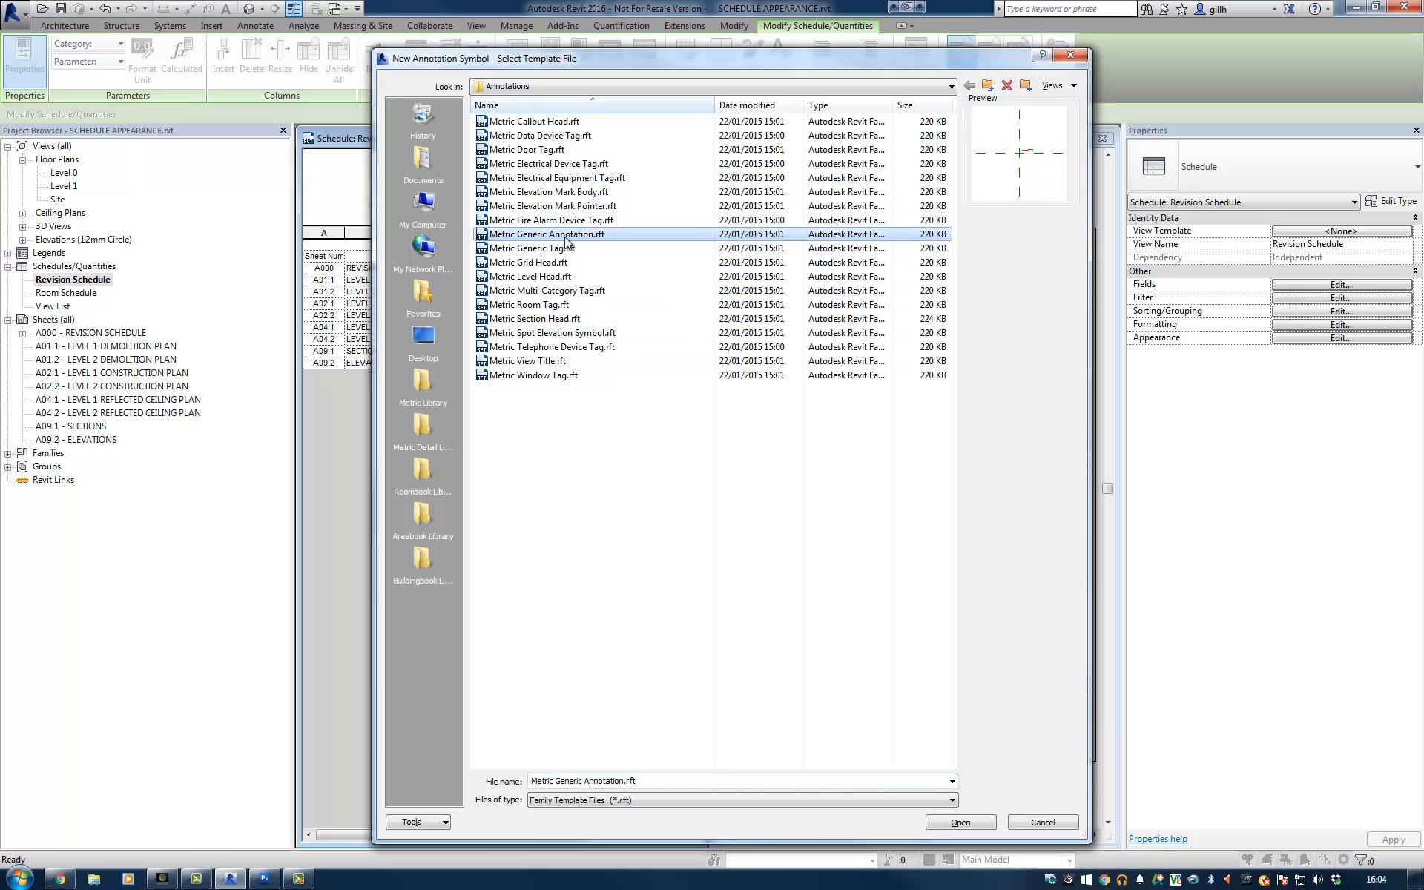
left_click(978, 821)
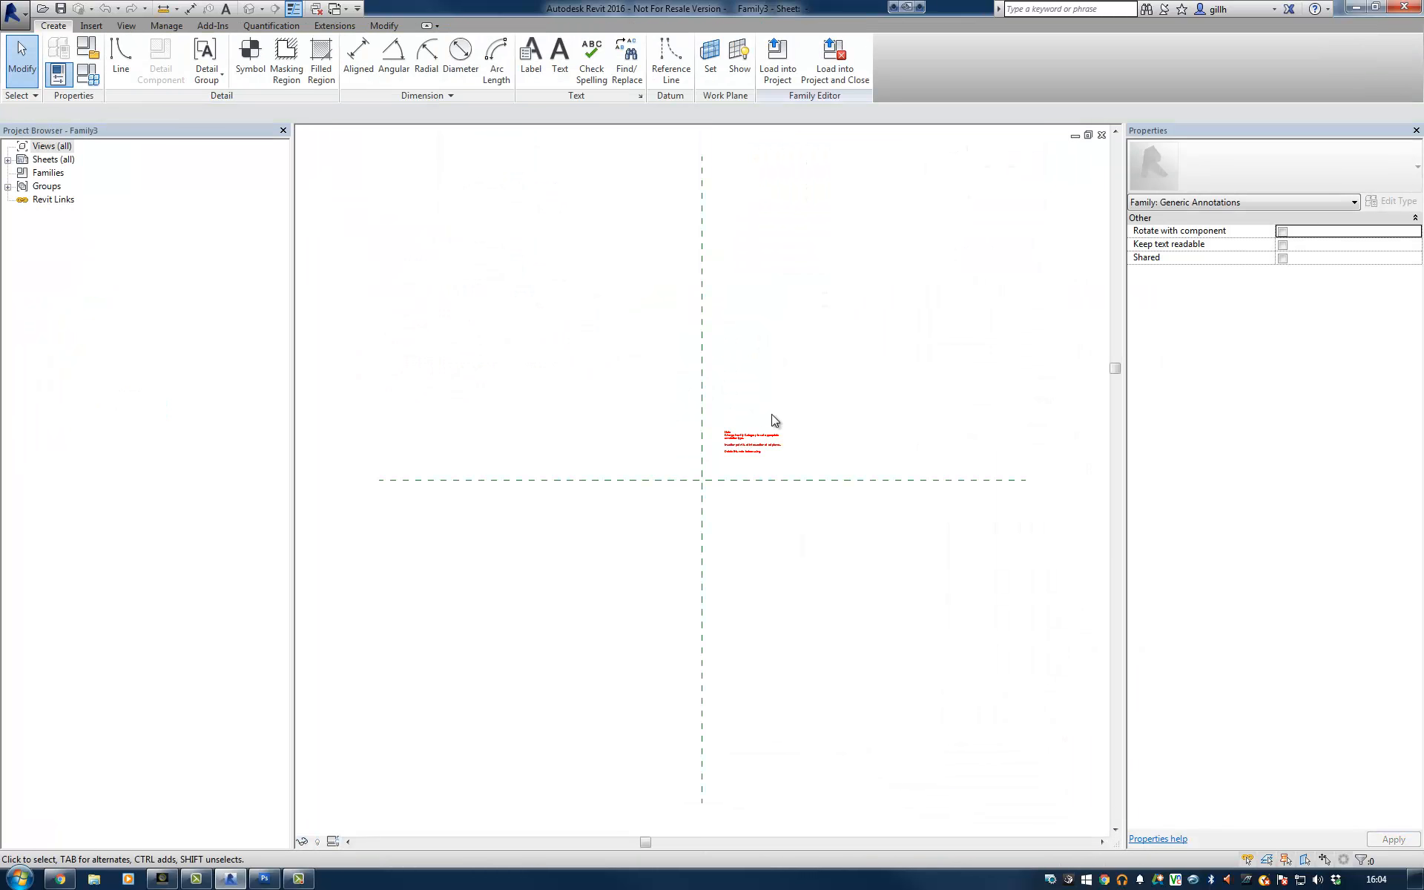
left_click(755, 443)
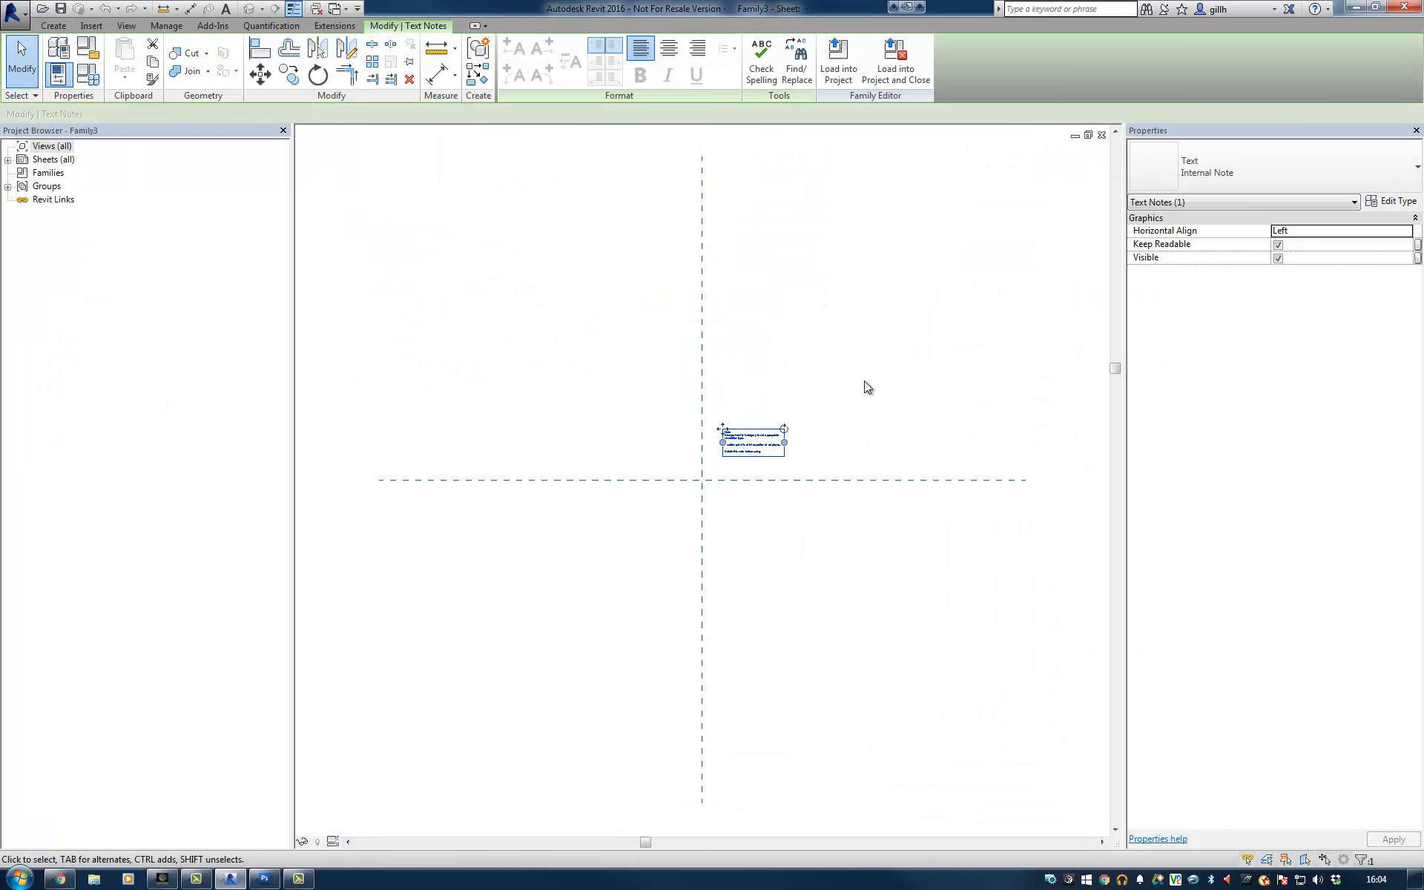
left_click(409, 82)
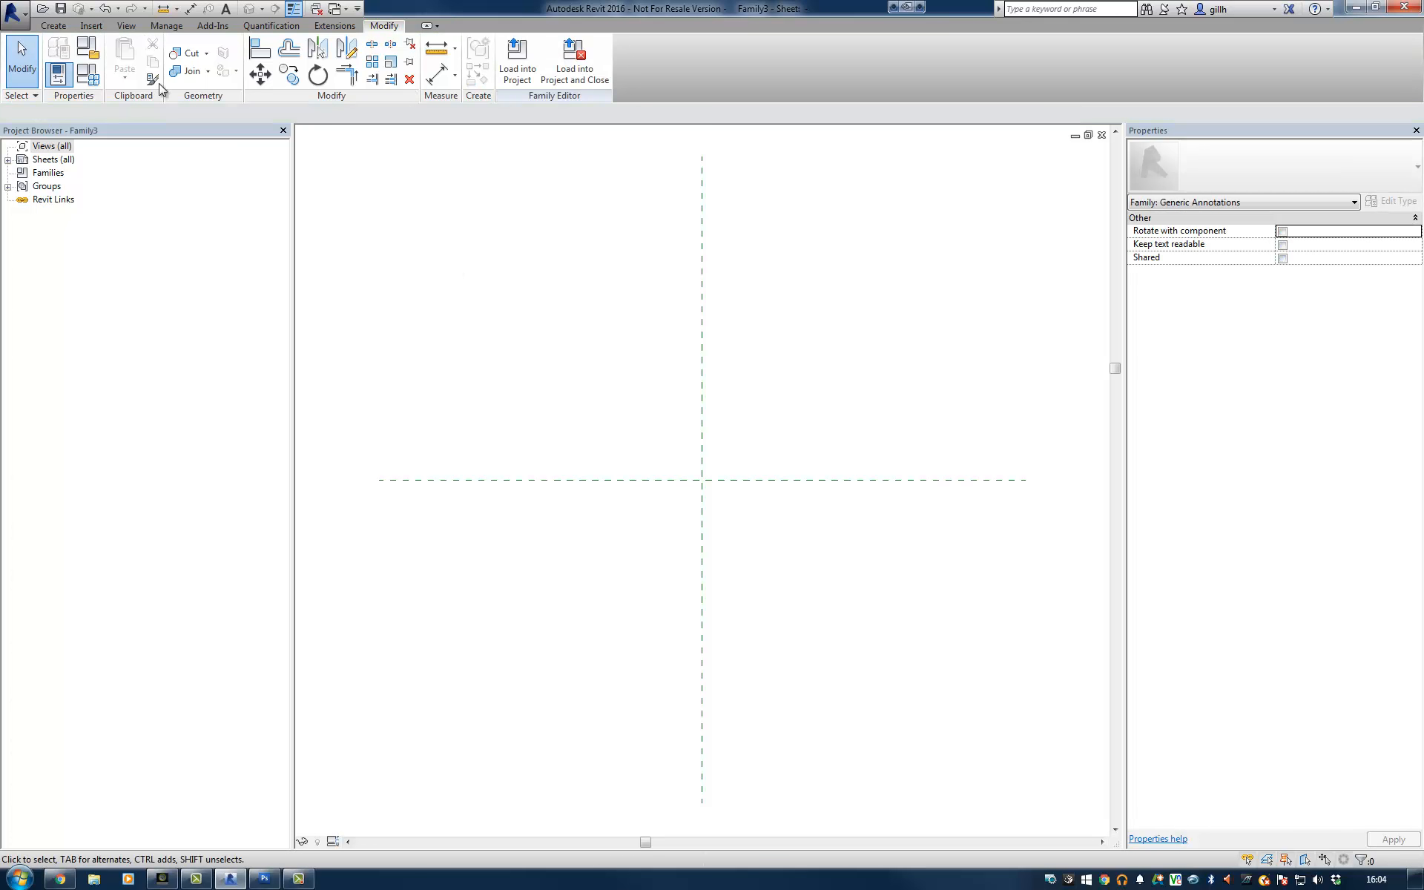
Import the image SCHEDULE.jpg into the annotation family and place it above the horizontal reference plane
left_click(91, 25)
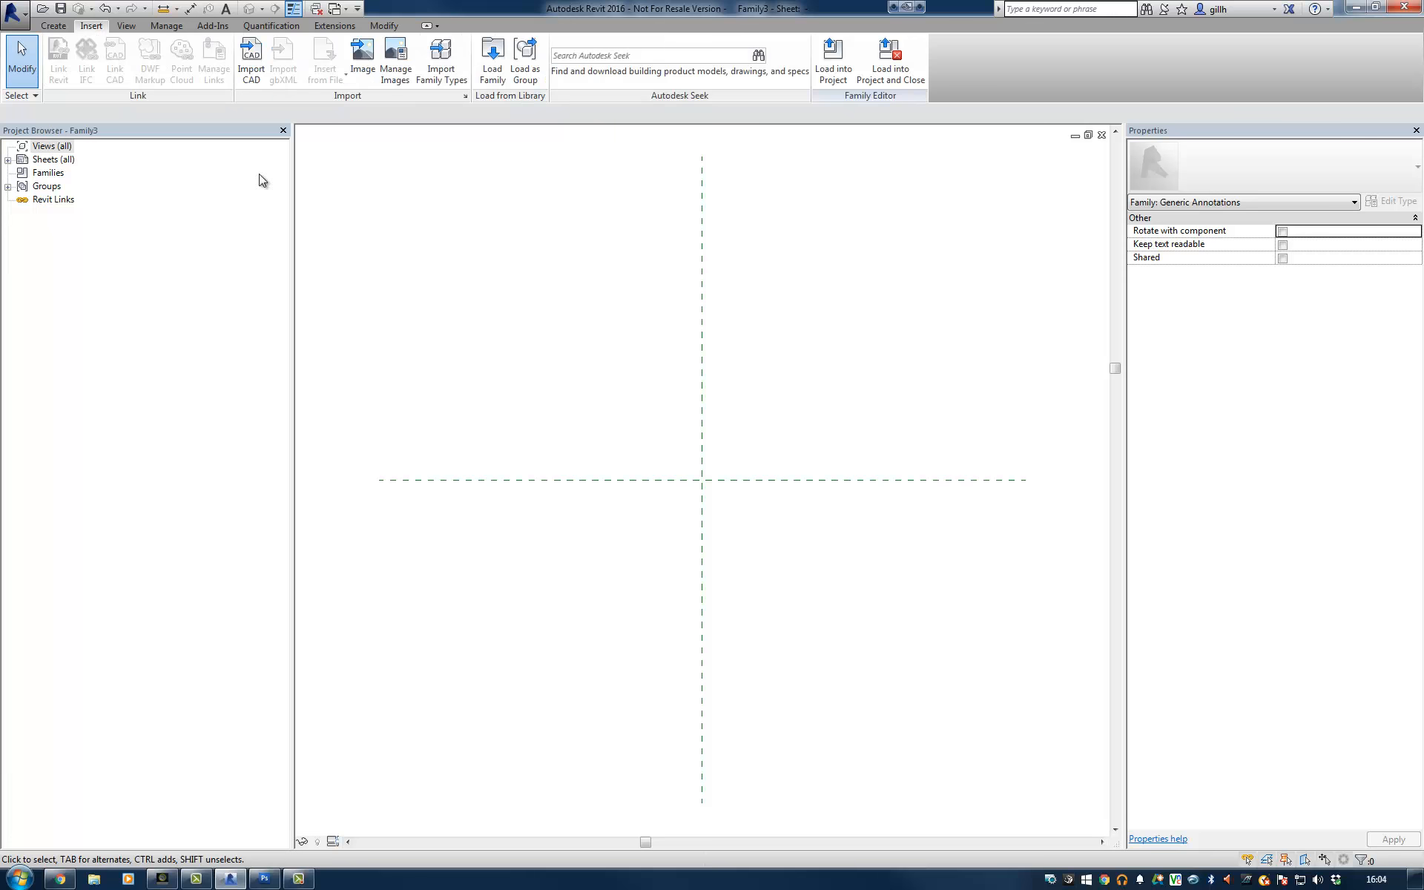
left_click(364, 72)
left_click(525, 151)
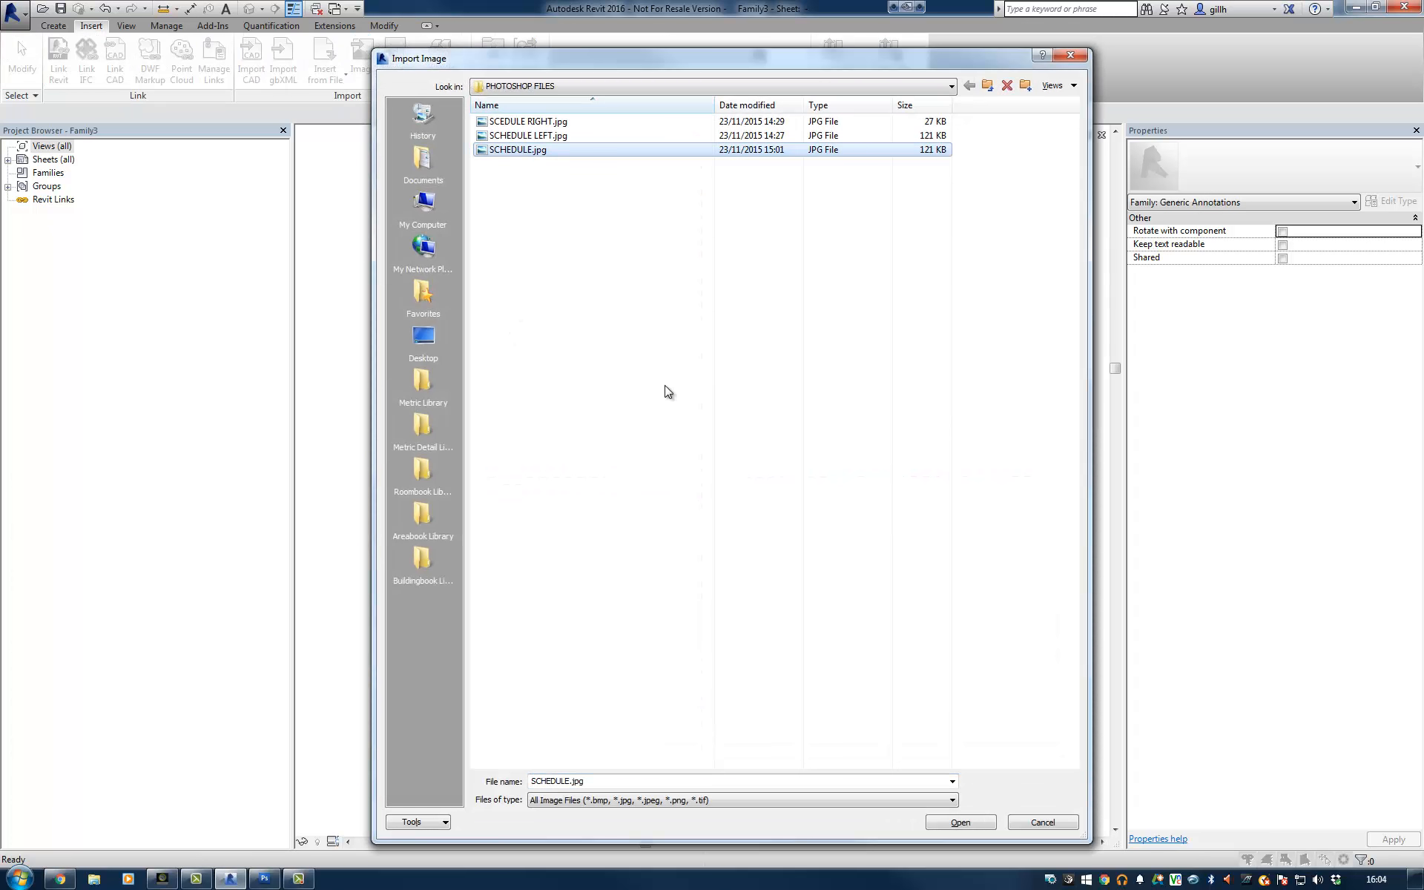
left_click(961, 822)
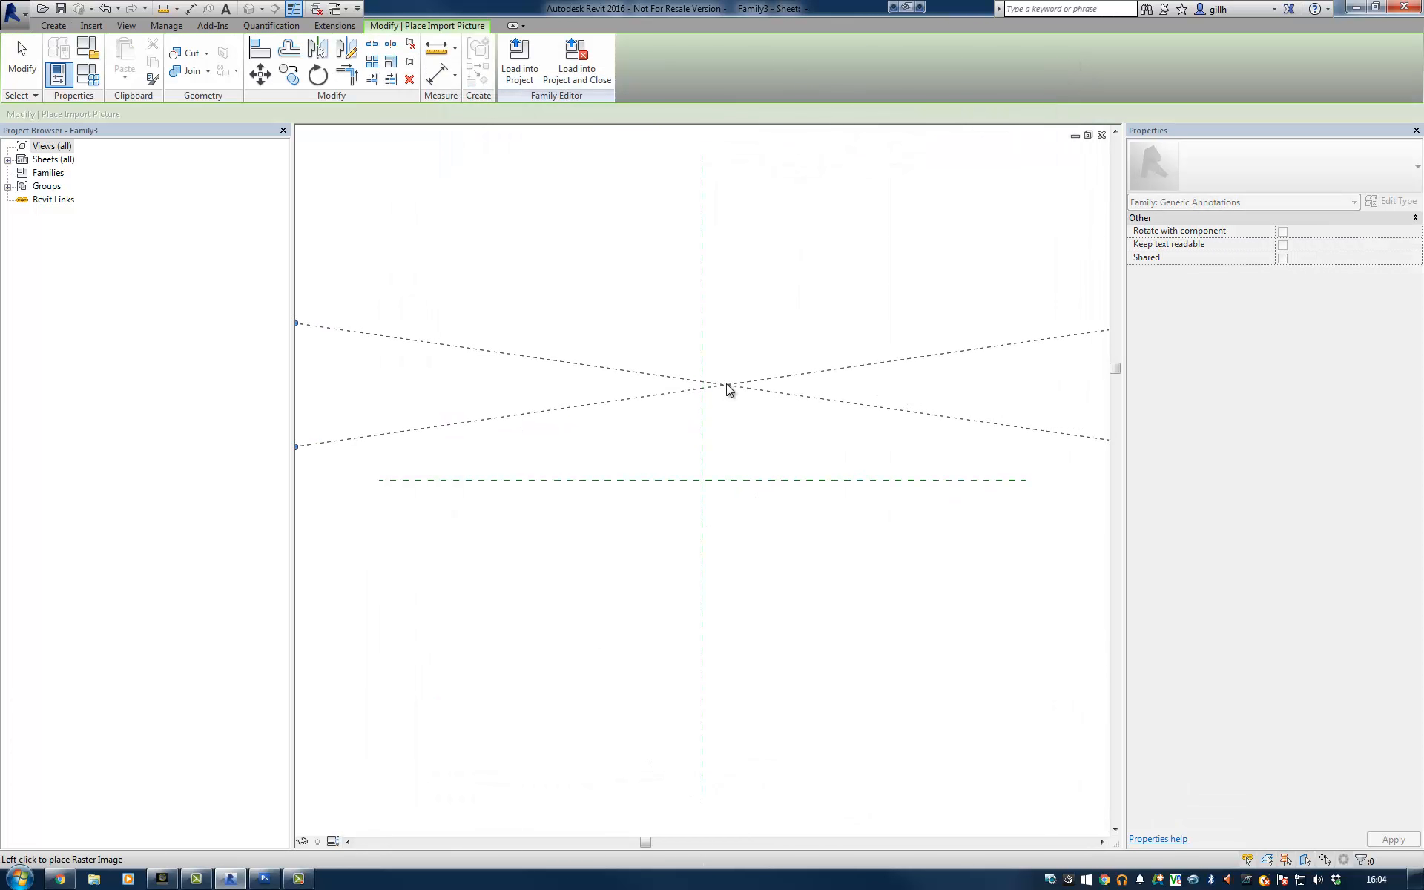
left_click(725, 383)
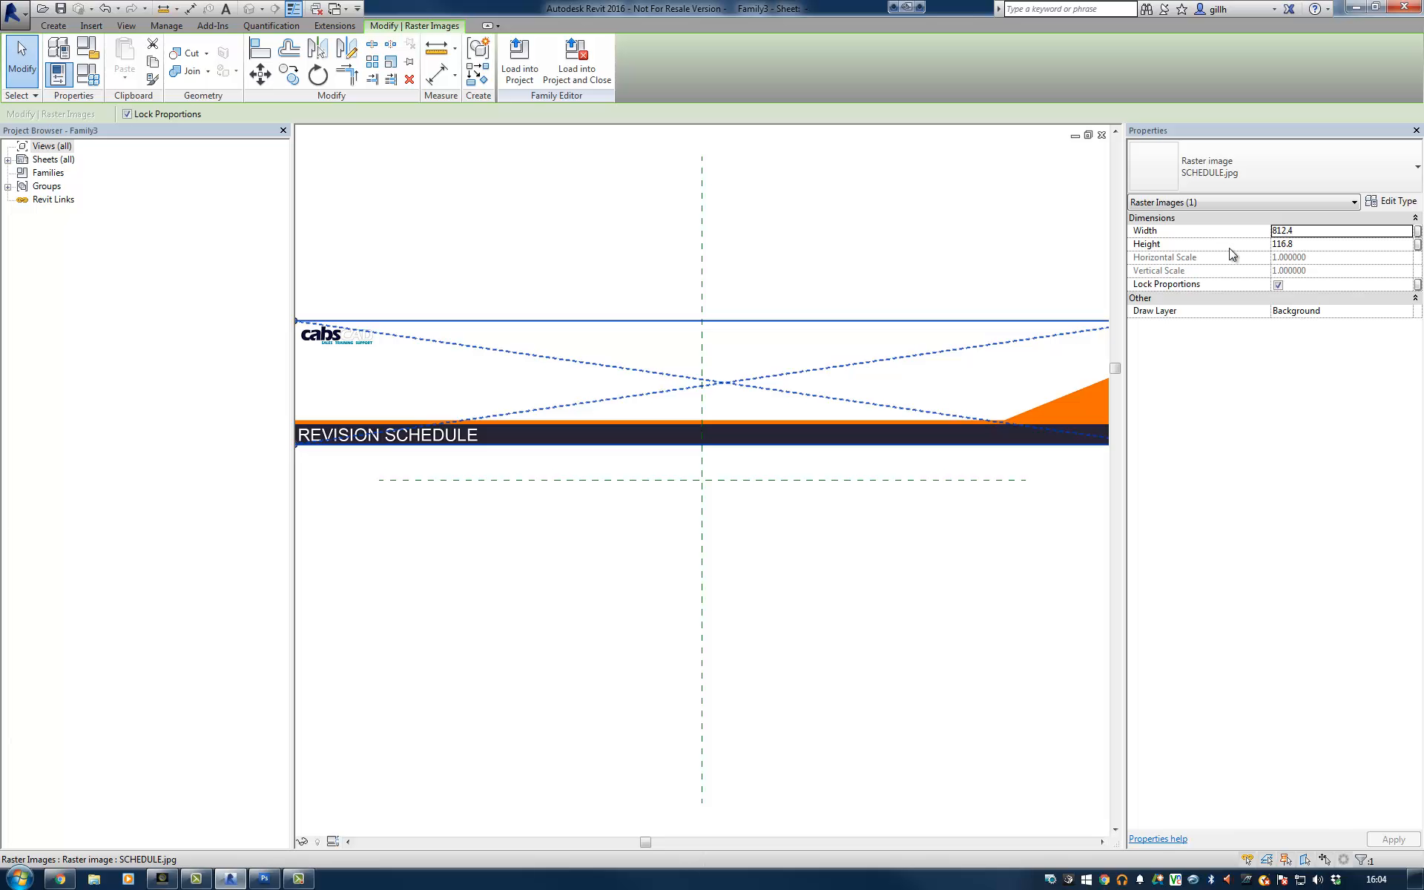
Set the banner image's width to 195 with its proportions locked
double_click(1305, 233)
left_click(1308, 231)
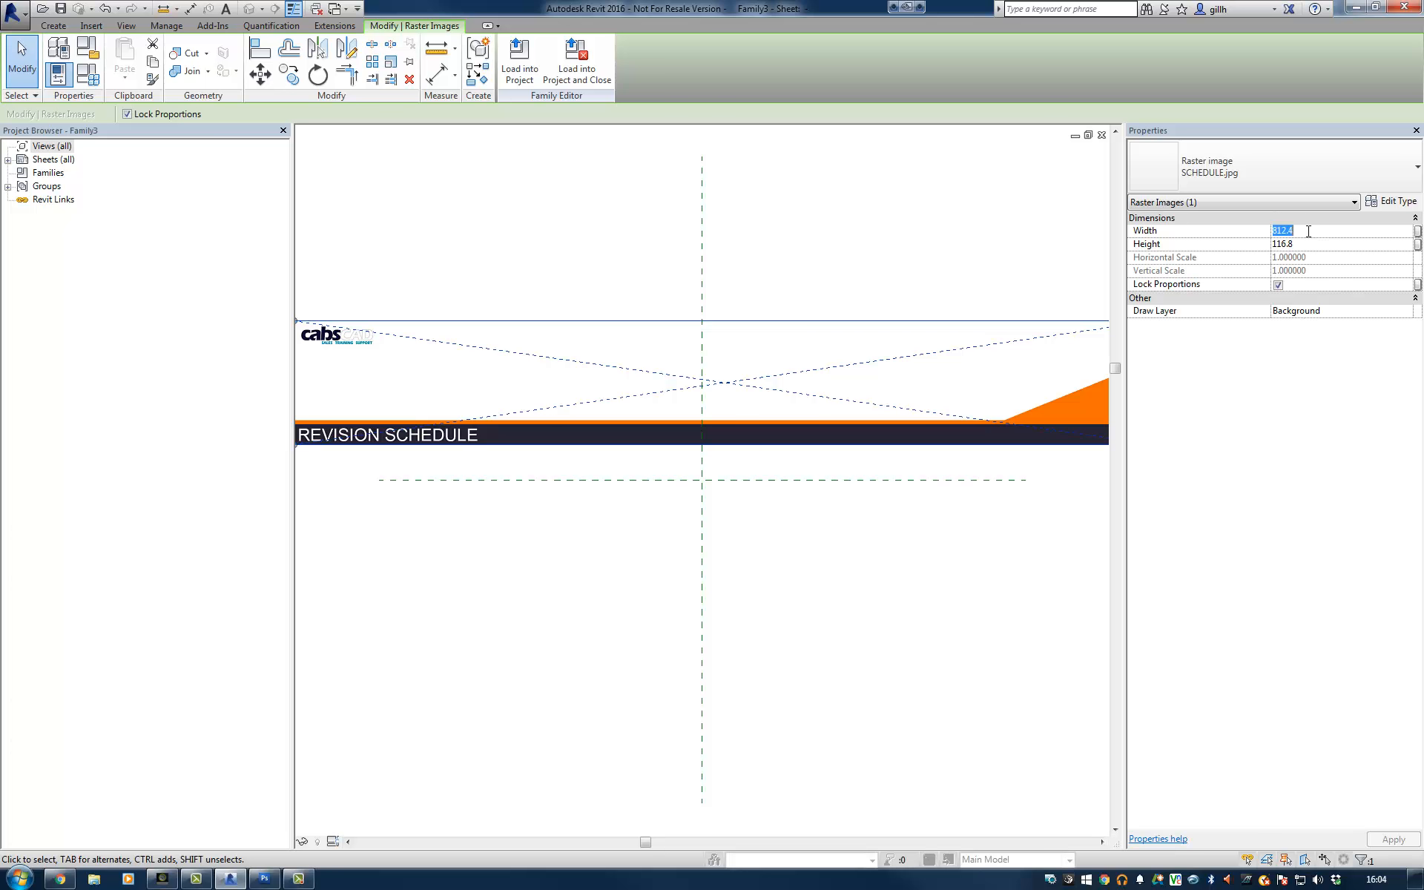
type("195")
key("Return")
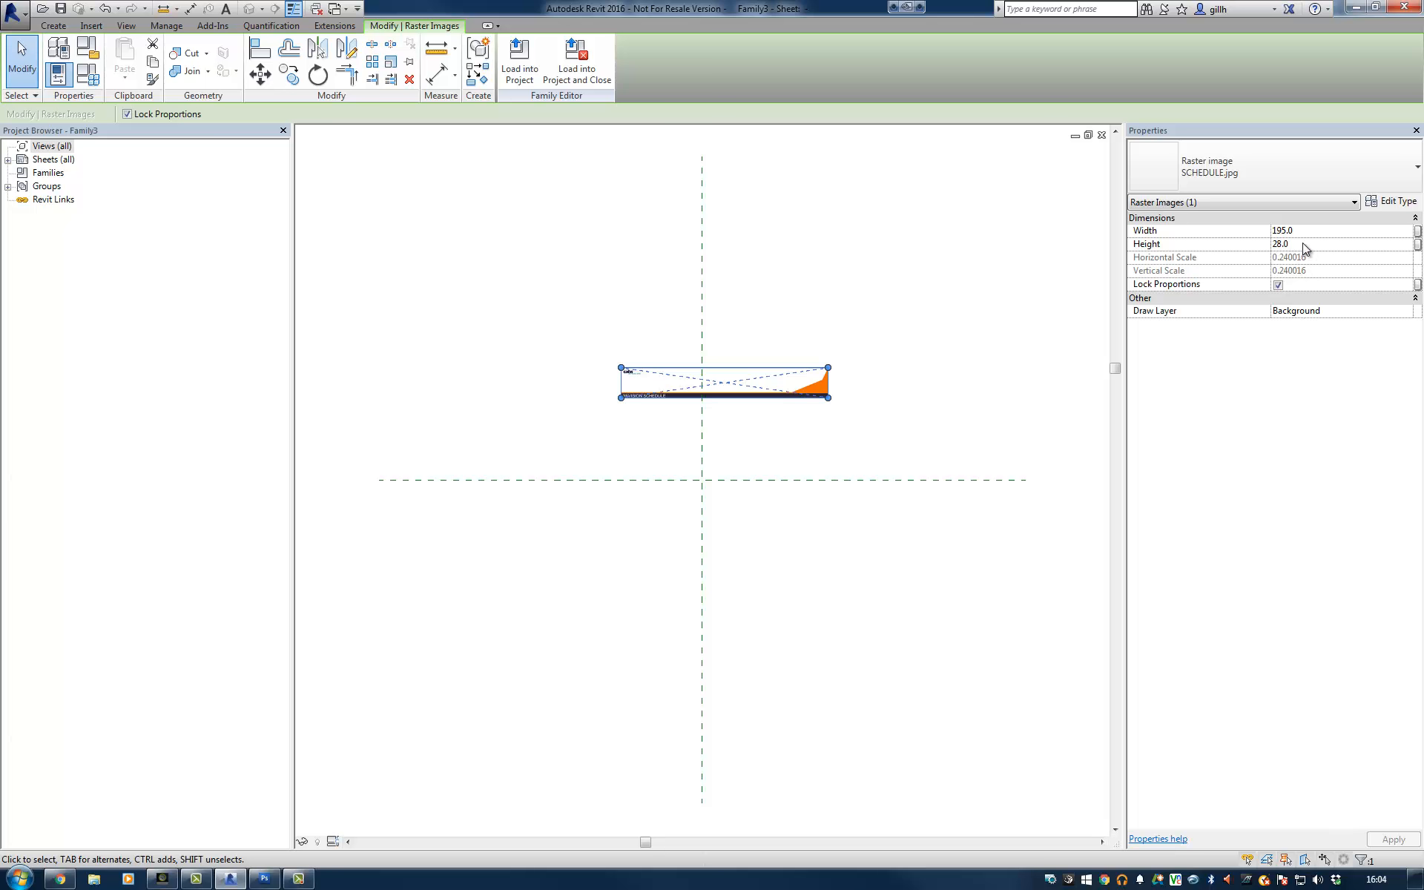
Move the banner image so its lower-left corner sits exactly on the intersection of the two reference planes
left_click(259, 76)
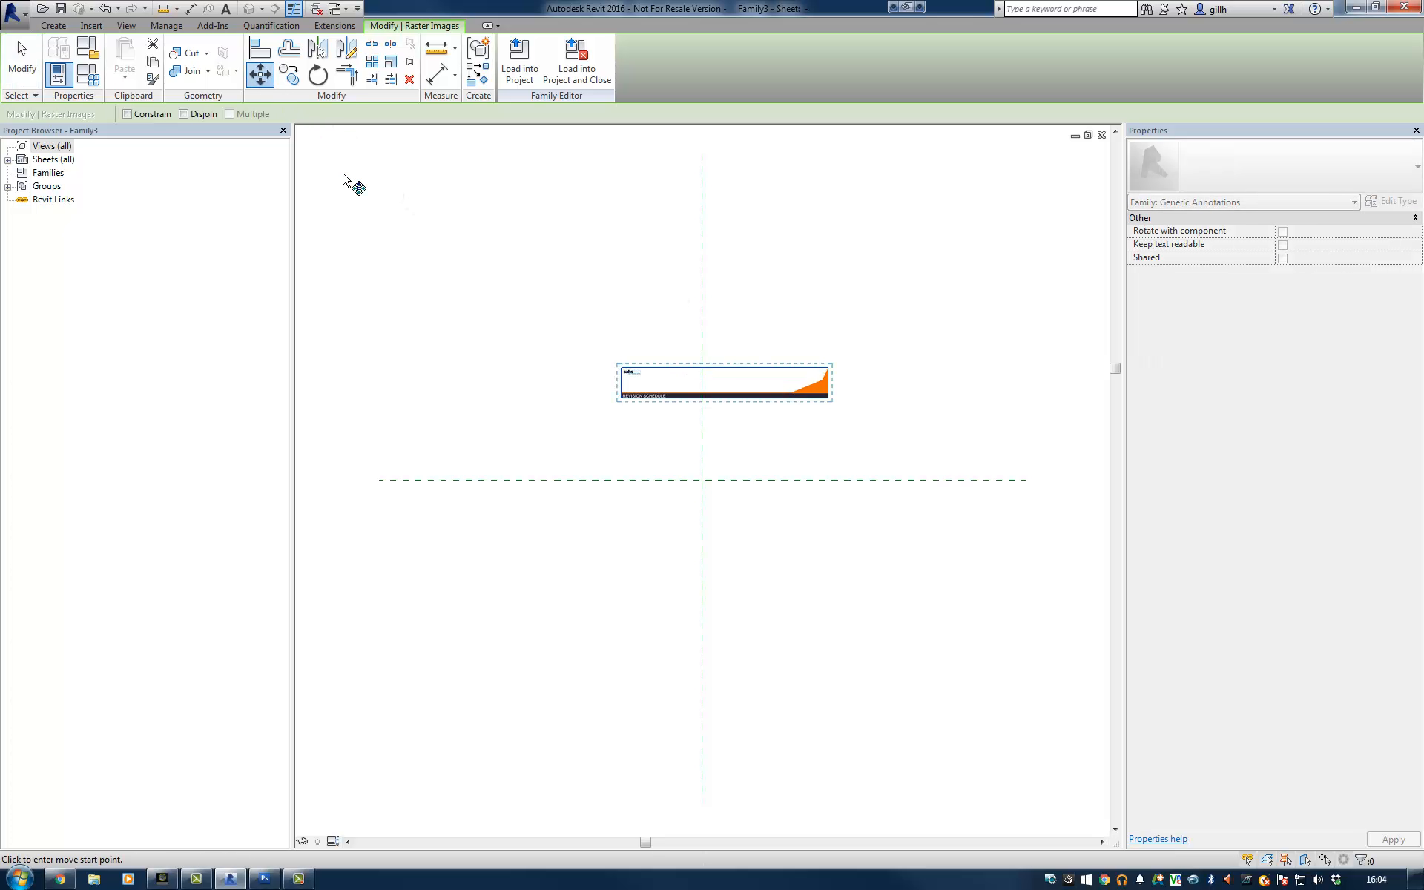
left_click(621, 399)
left_click(703, 480)
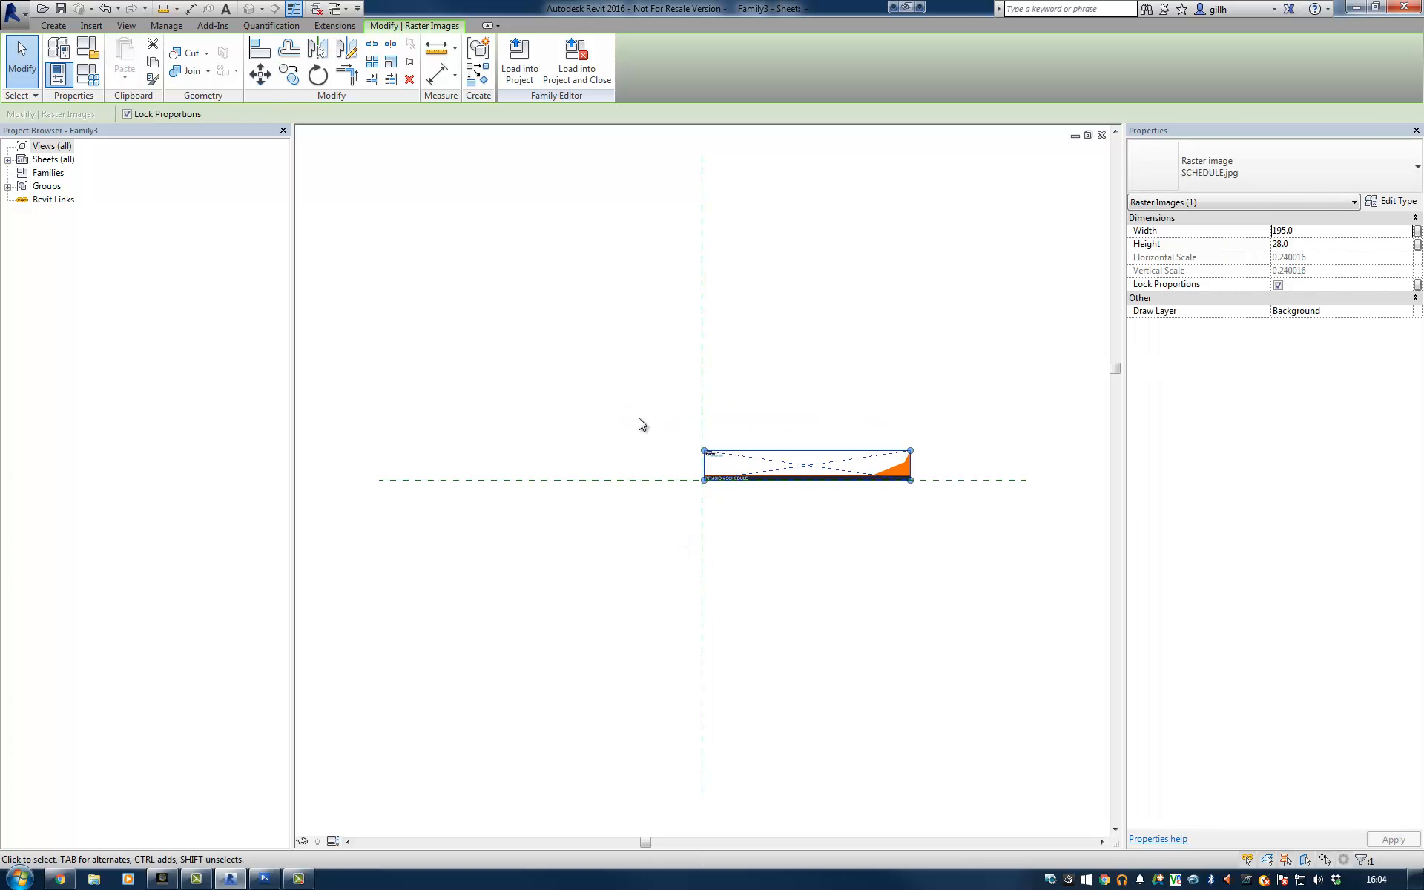
middle_click_drag(729, 508, 670, 513)
scroll(663, 517, "up", 1)
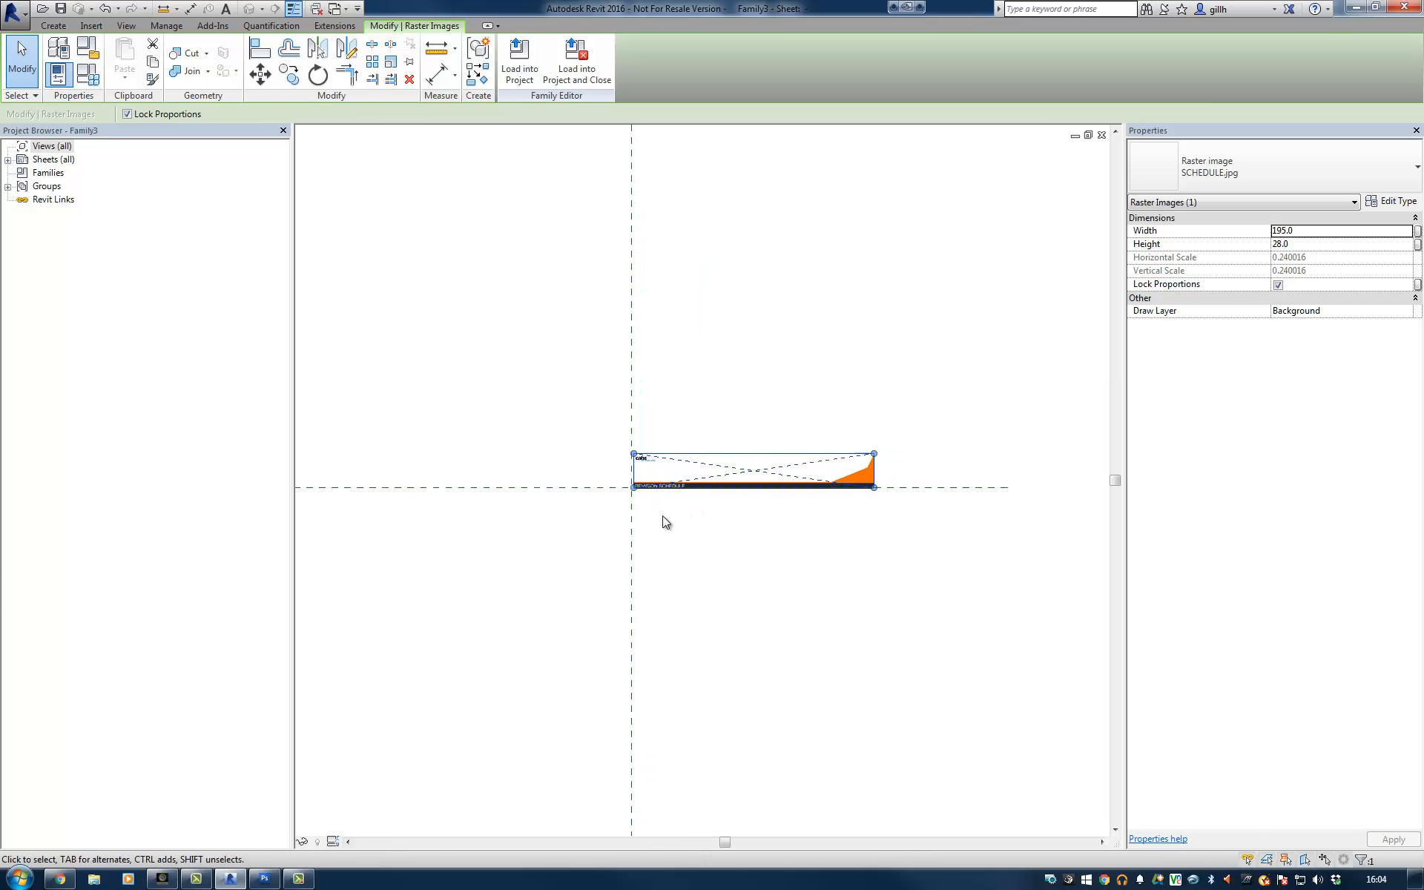
scroll(663, 522, "up", 5)
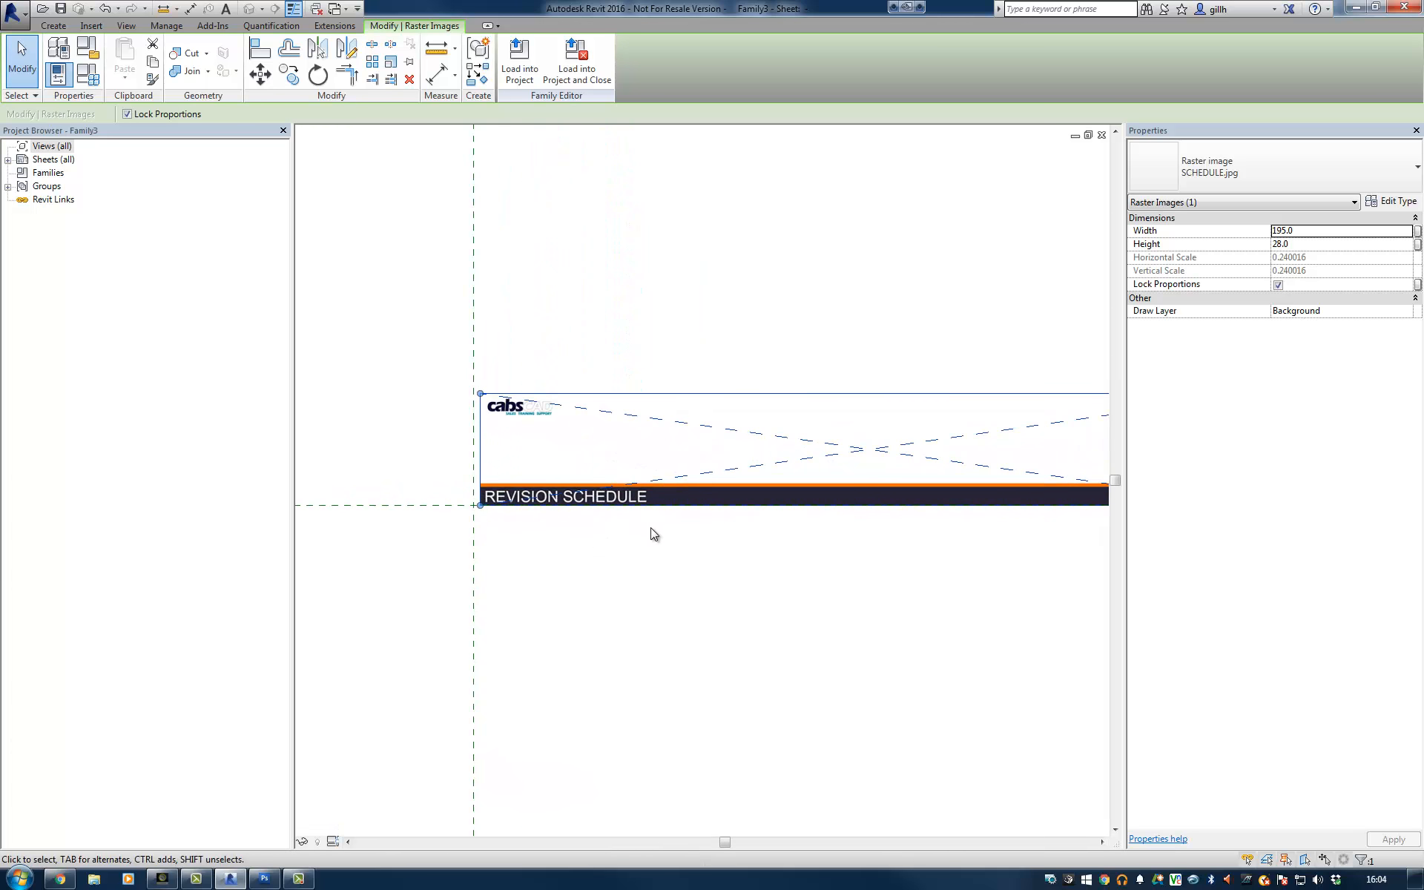
middle_click_drag(652, 534, 845, 517)
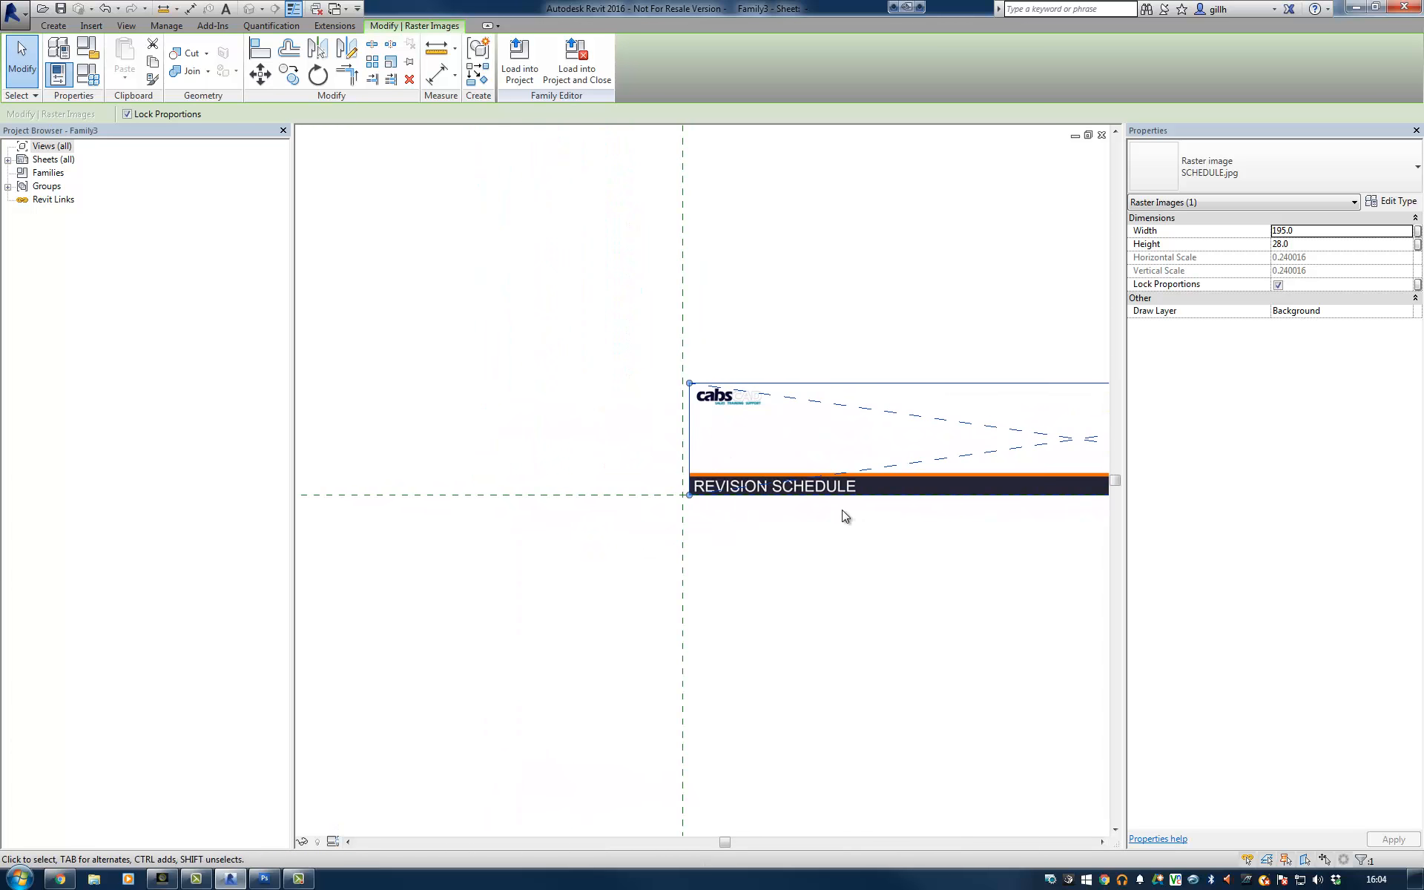
left_click(264, 79)
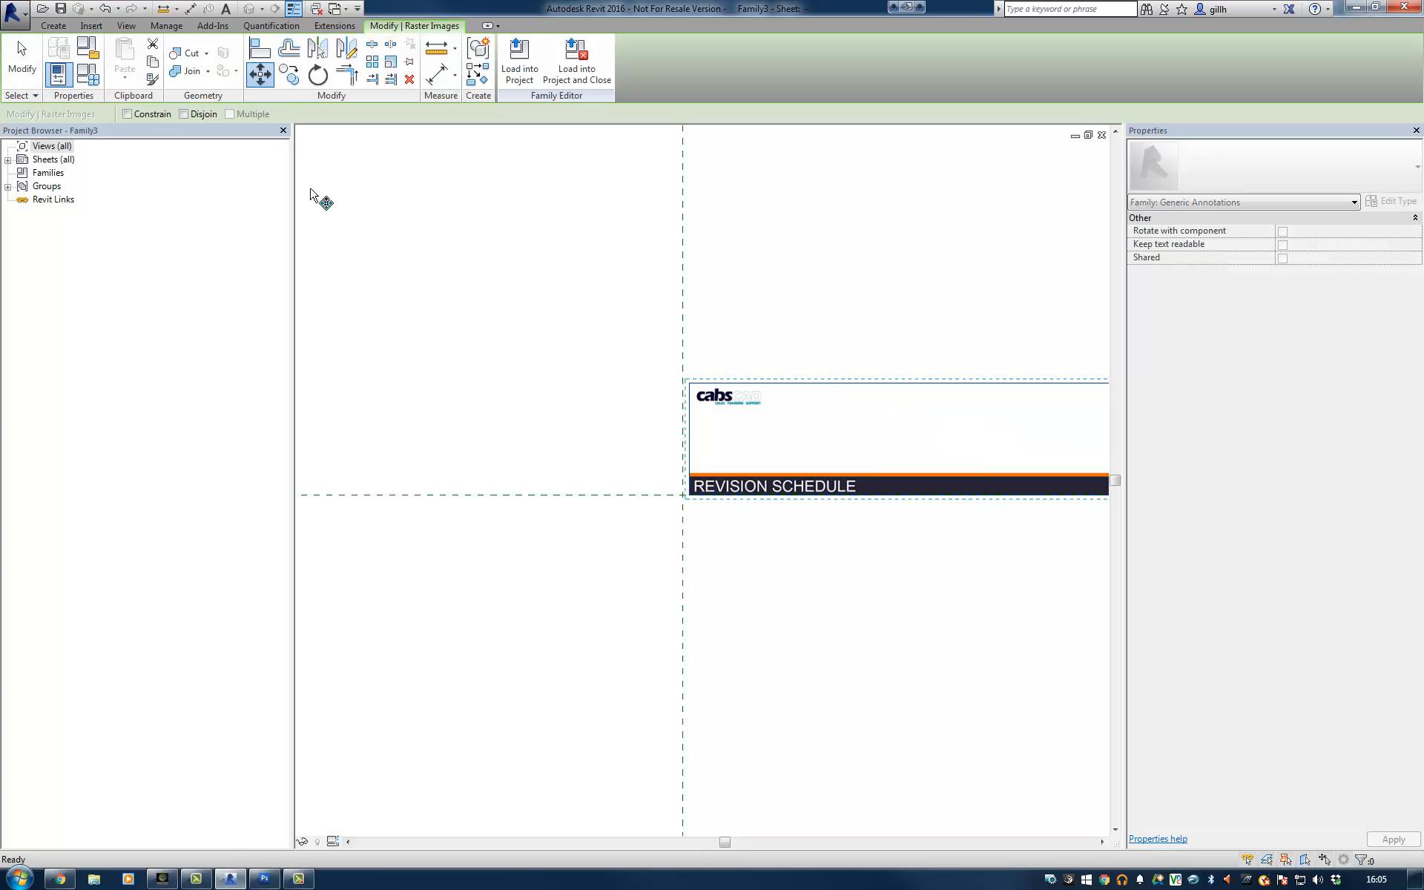
left_click(689, 497)
left_click(683, 495)
left_click(728, 582)
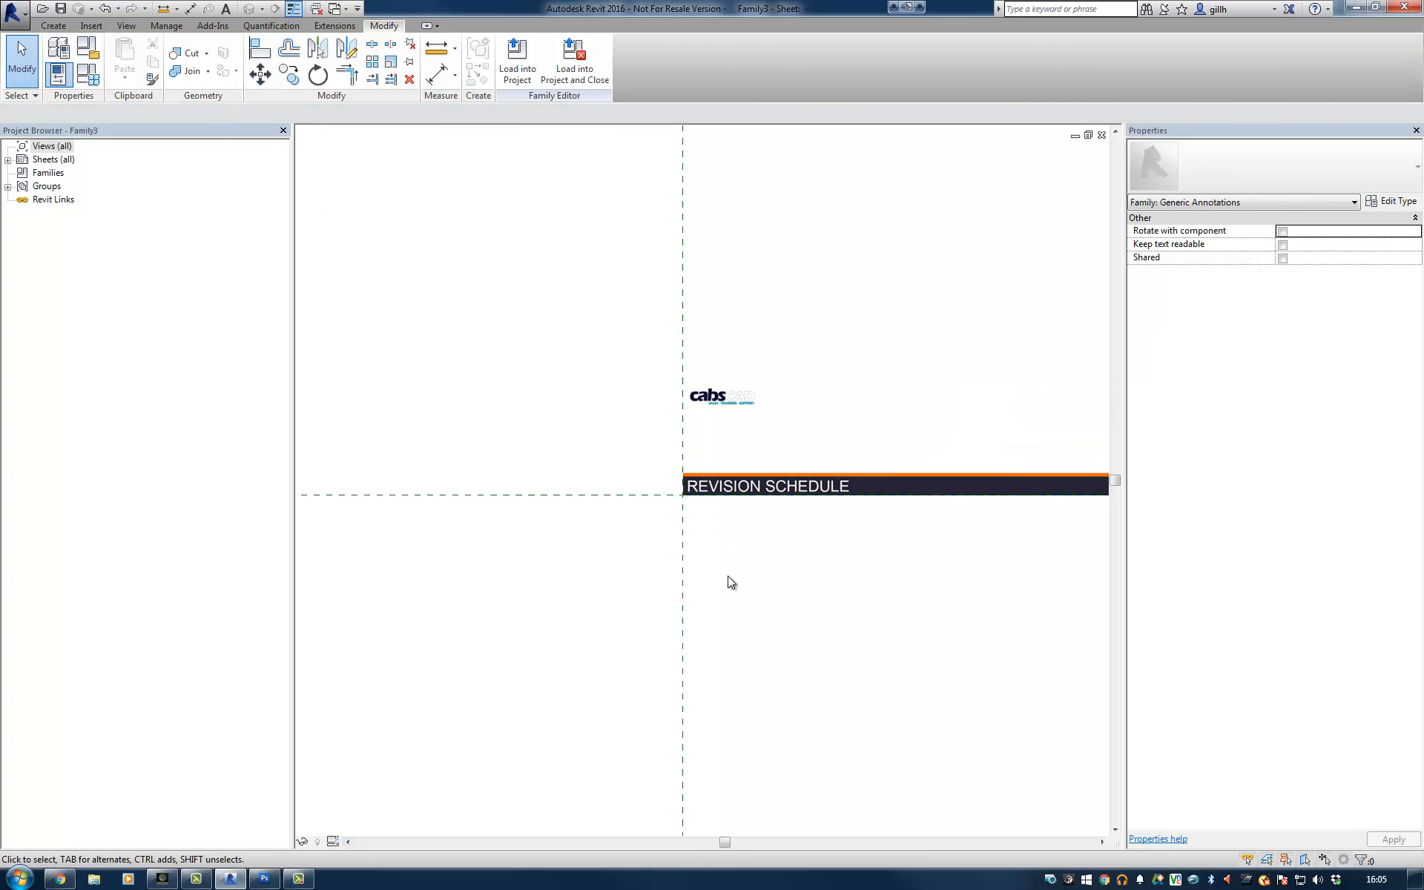
Draw a 195 by 28 rectangular line border around the banner image, starting from the intersection of the reference planes
scroll(743, 577, "down", 2)
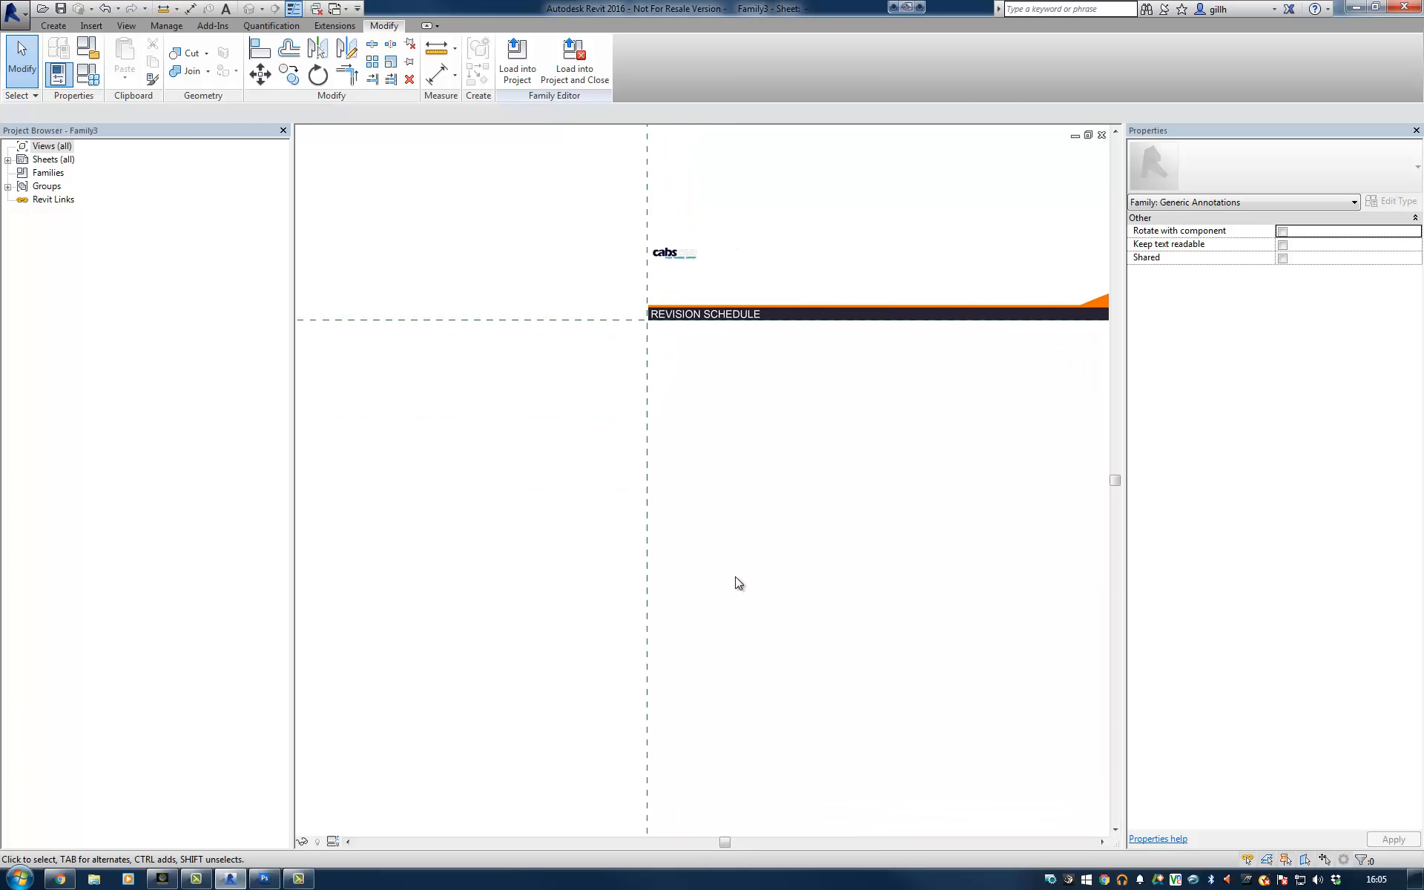
scroll(737, 582, "down", 3)
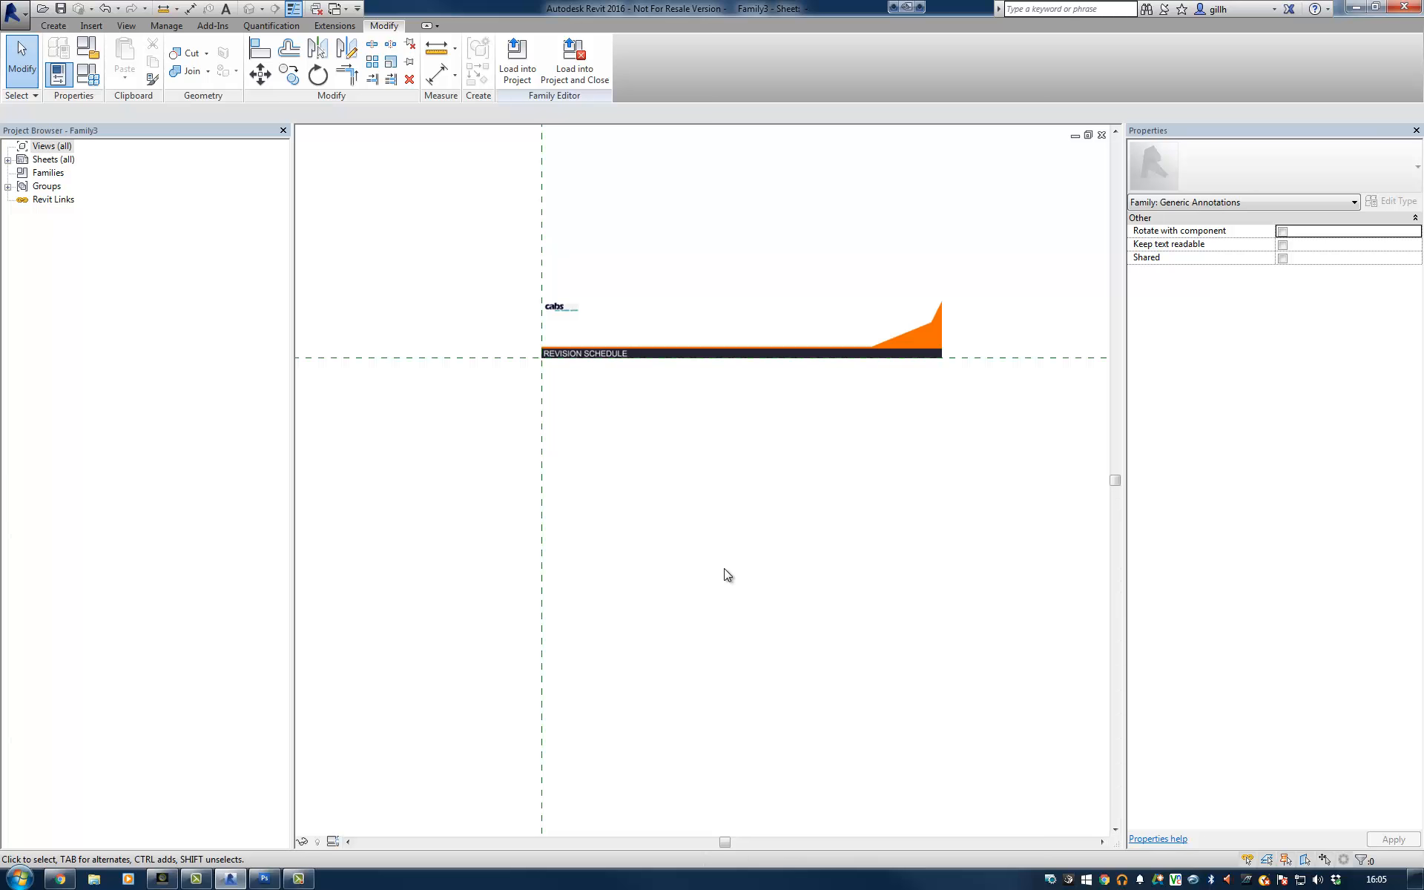
left_click(53, 26)
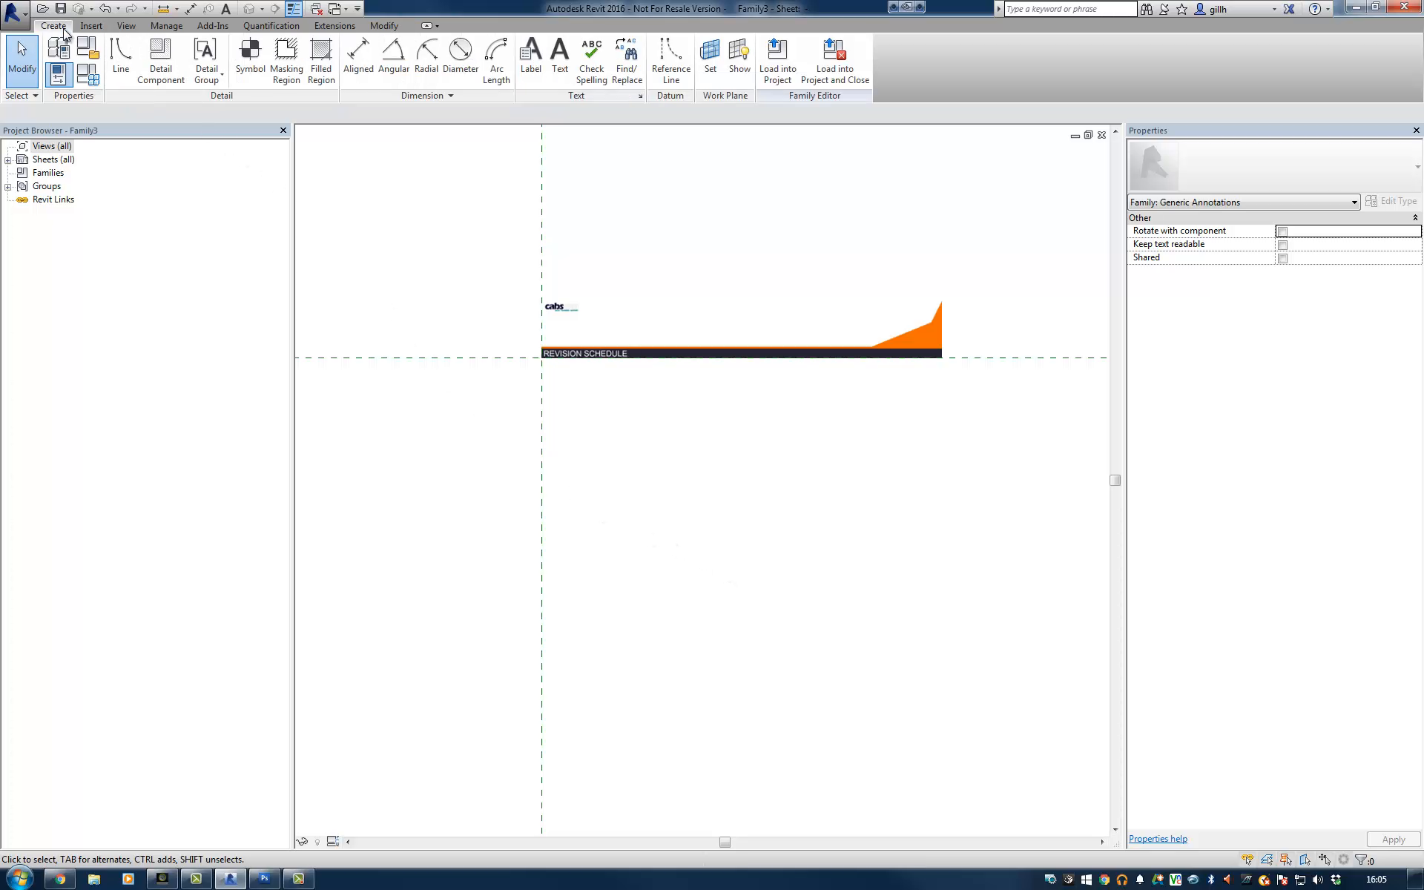
left_click(122, 66)
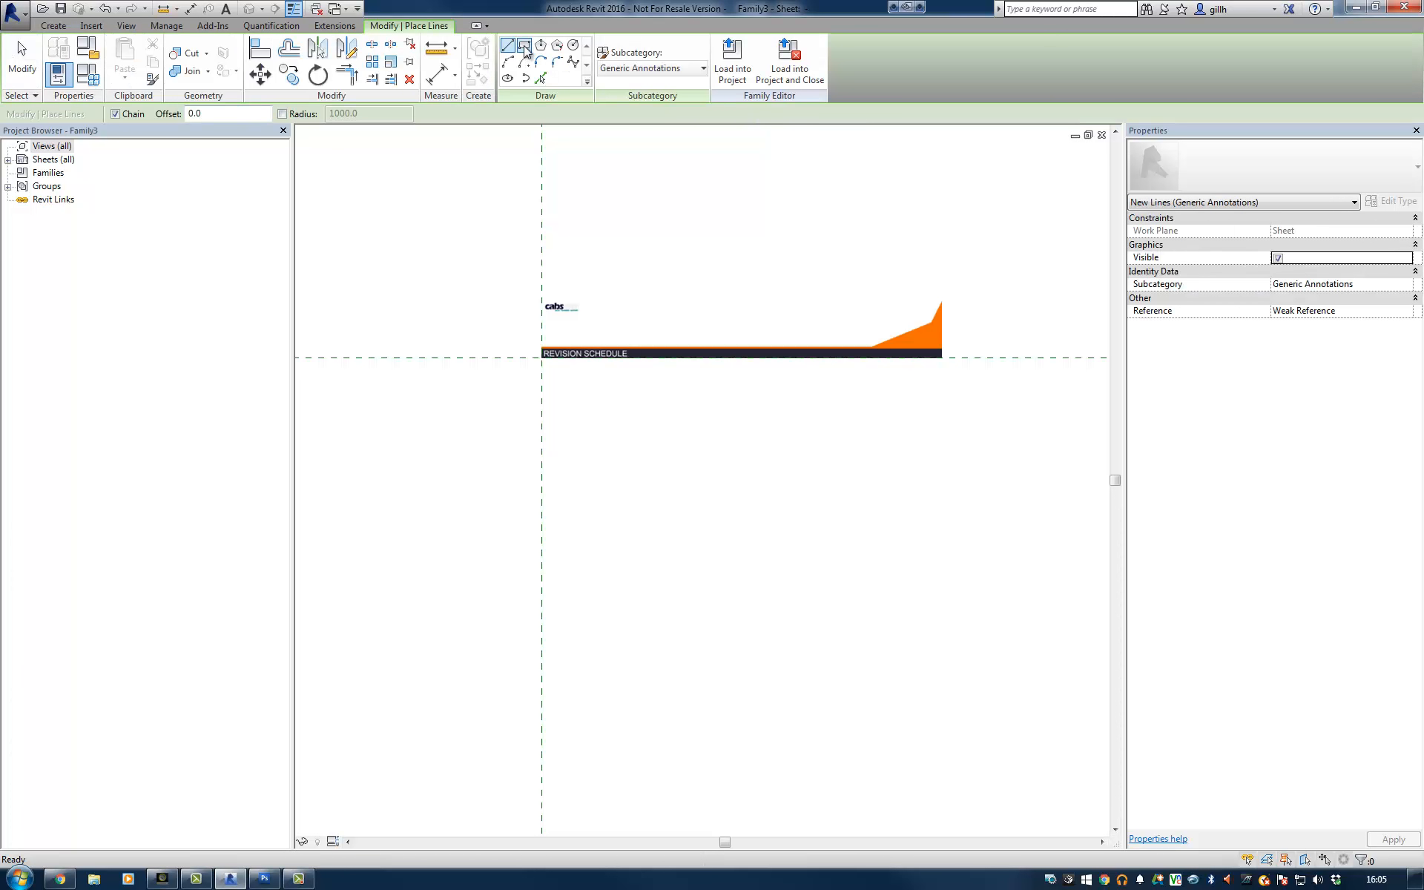
left_click(525, 45)
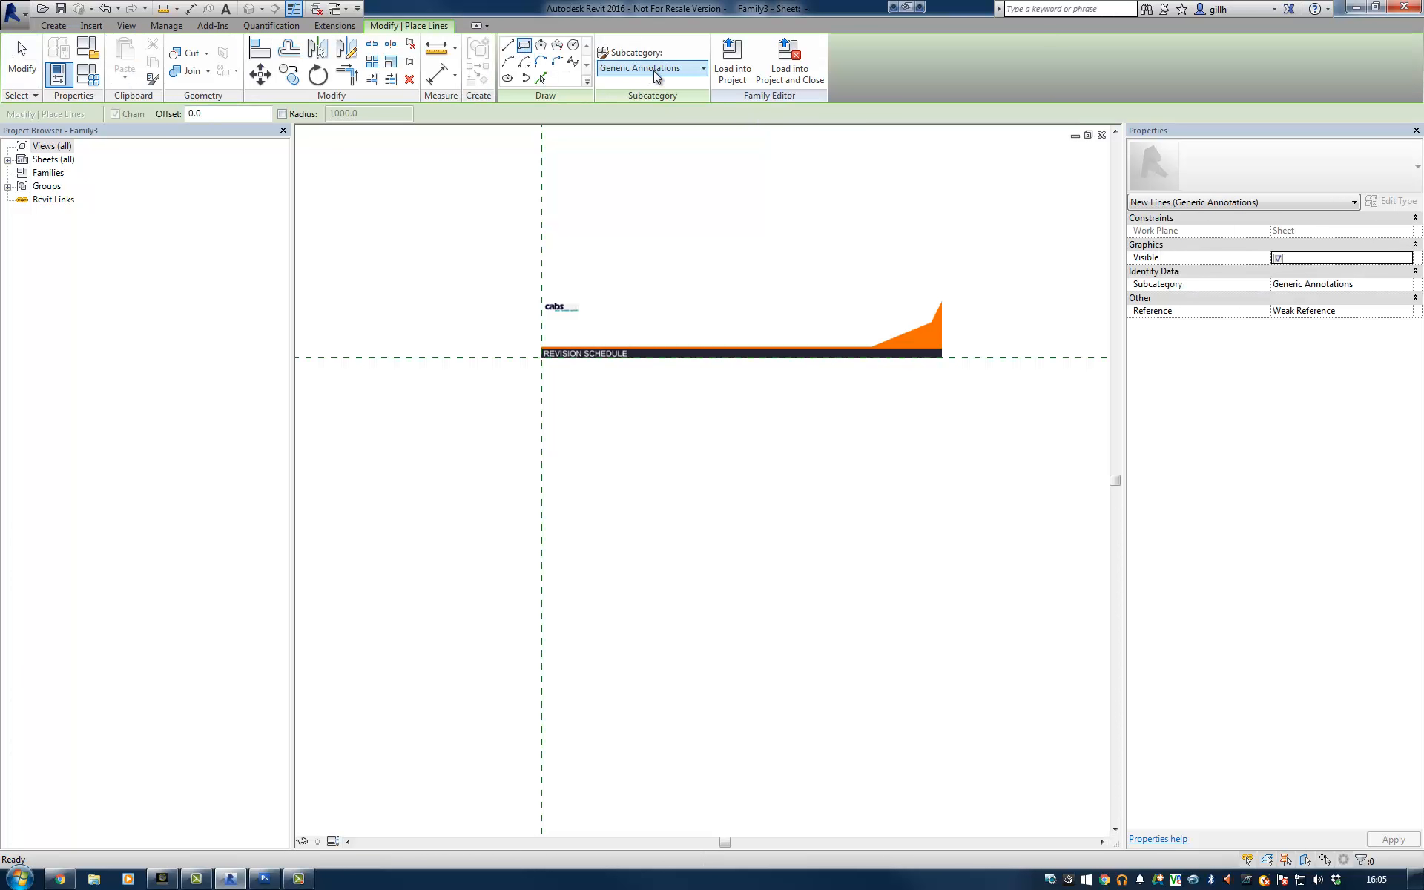
left_click(542, 358)
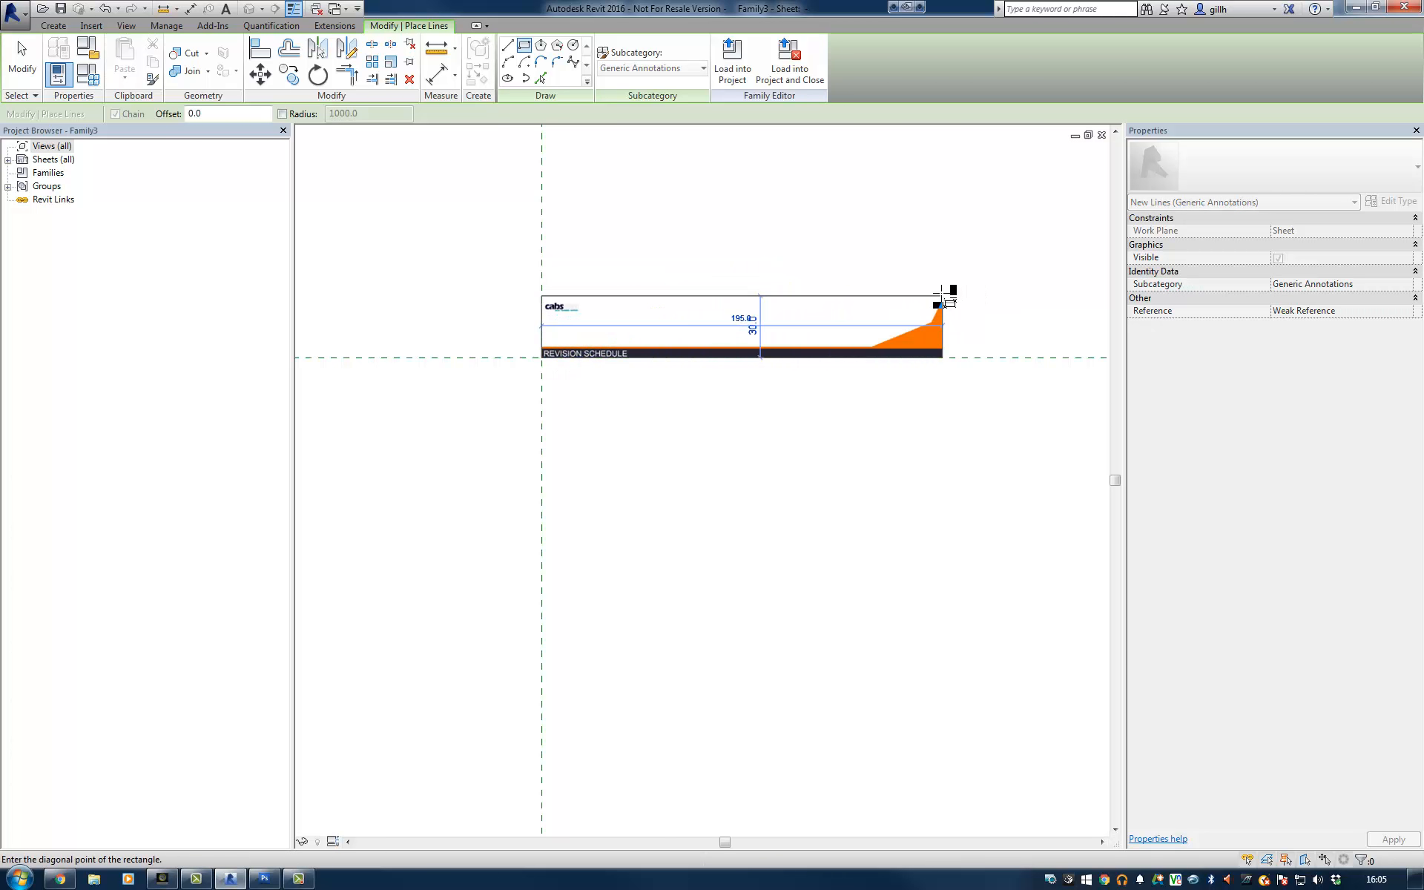
left_click(942, 299)
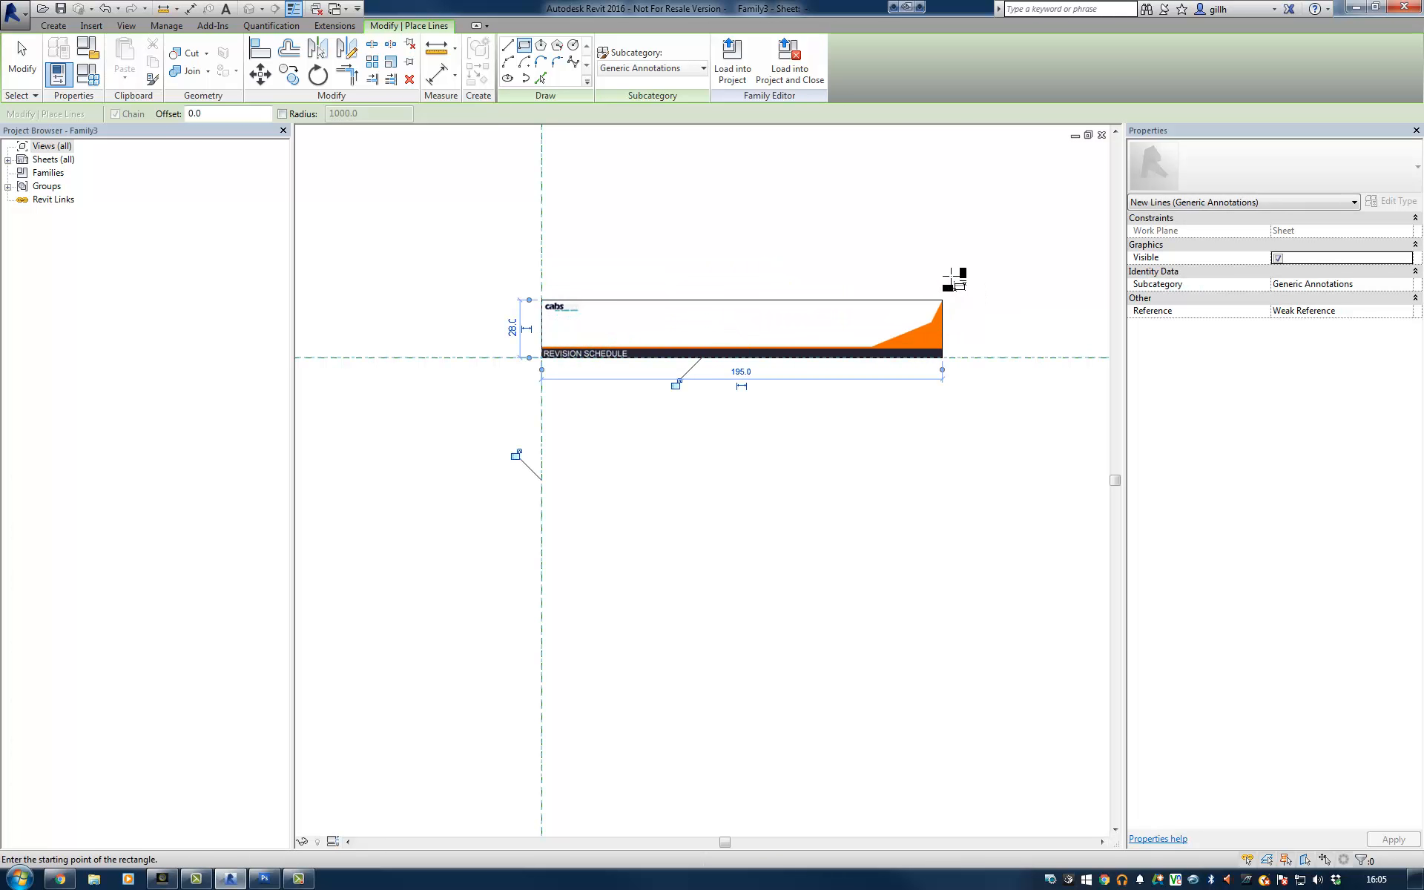
left_click(20, 66)
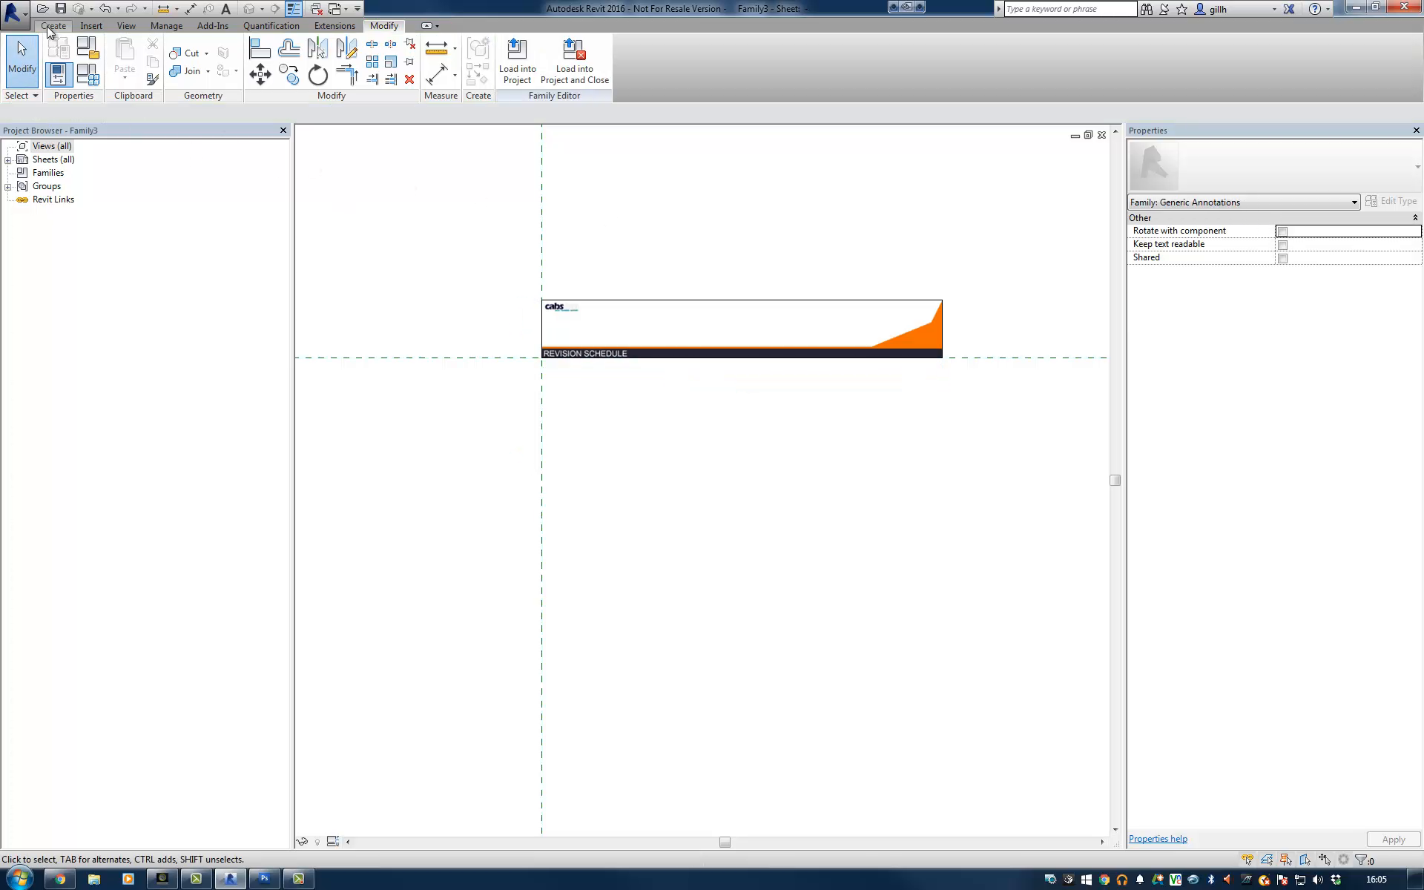
Save the annotation family as LOGO1.rfa in the FAMILIES folder inside REVIT FILES
left_click(19, 20)
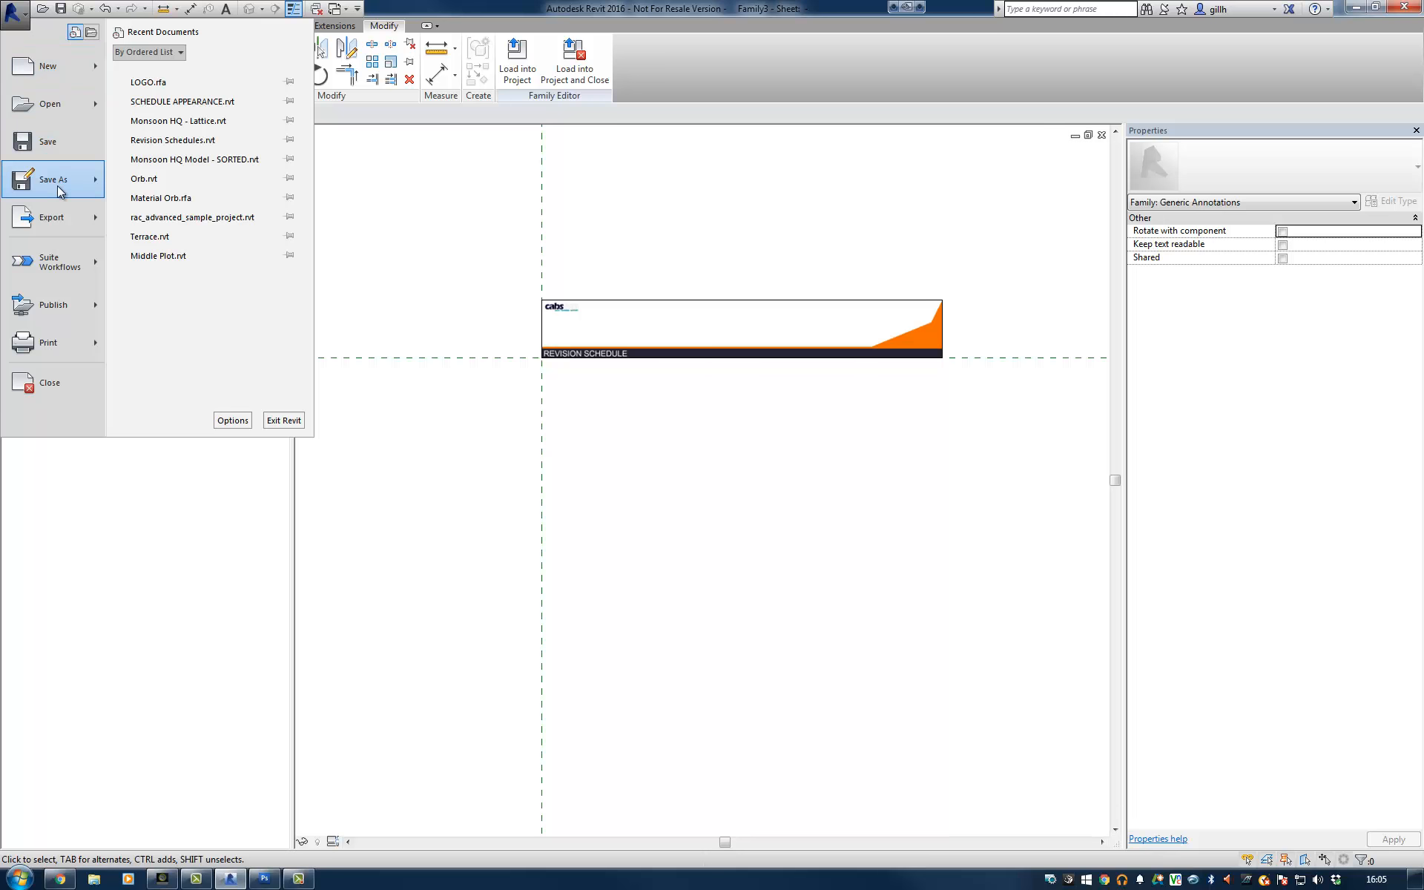
mouse_move(61, 190)
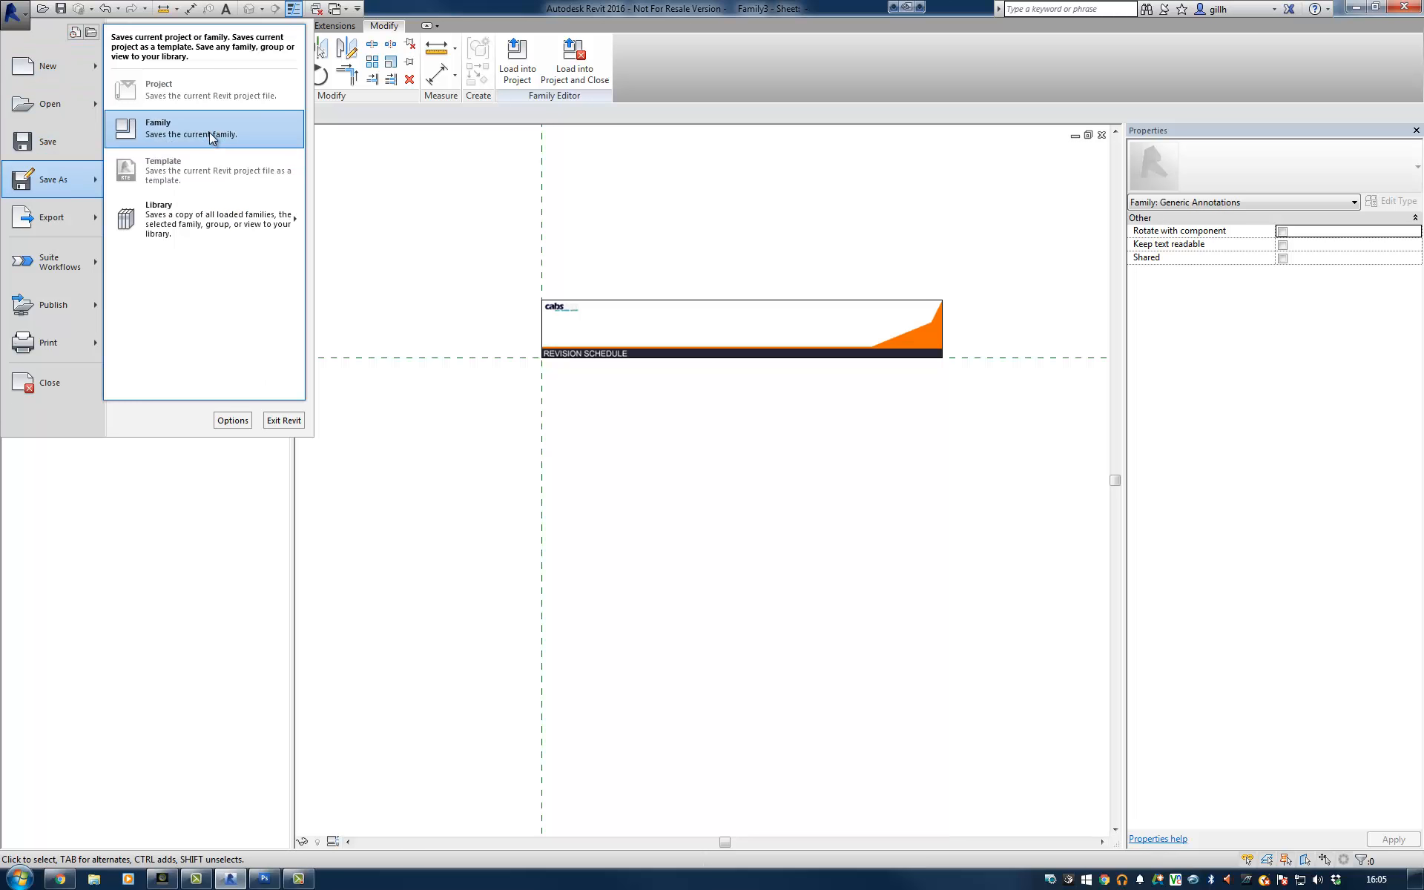
left_click(214, 142)
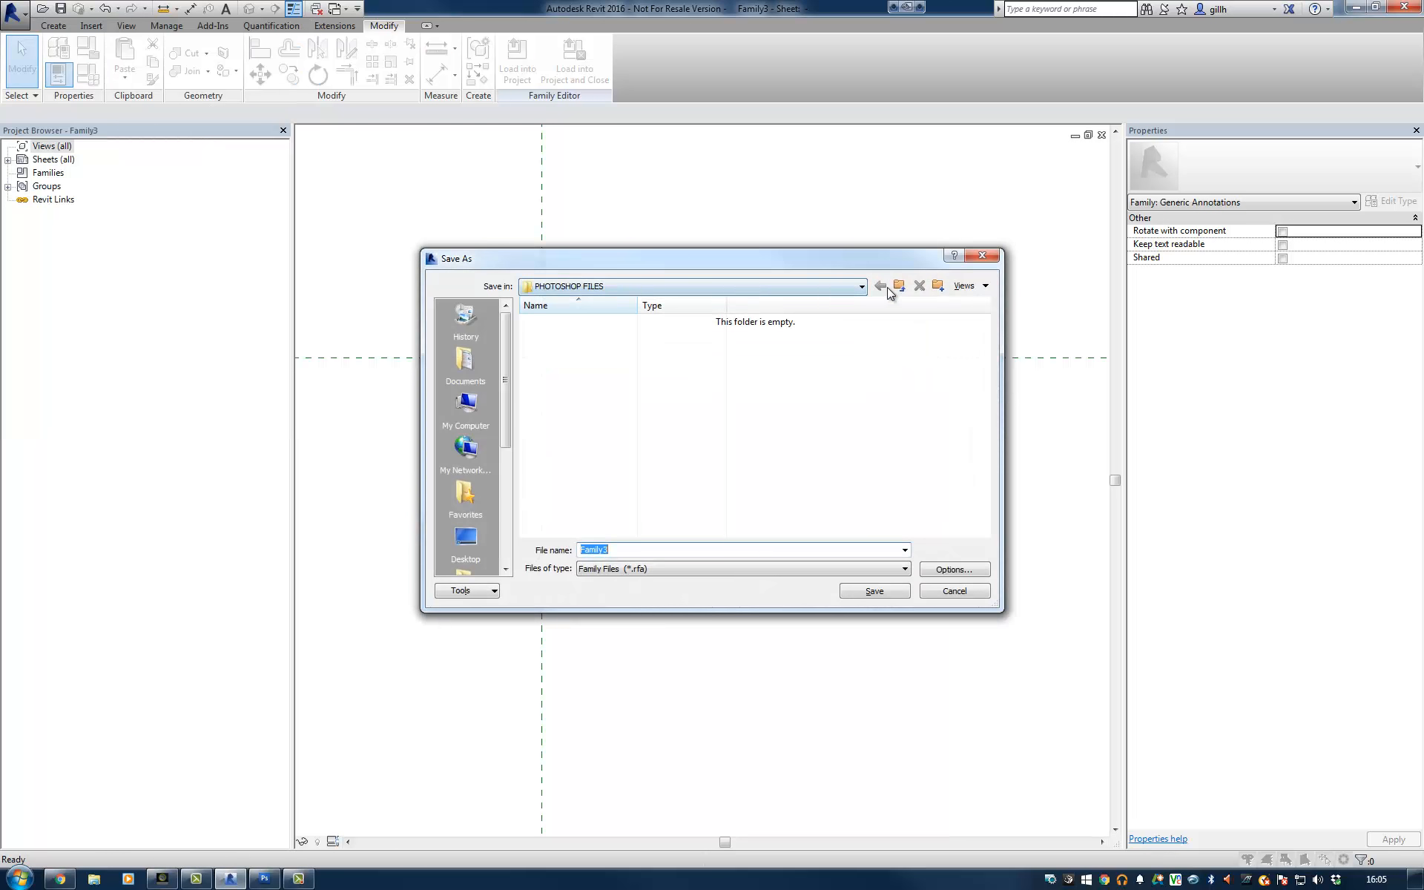
left_click(899, 286)
left_click(577, 336)
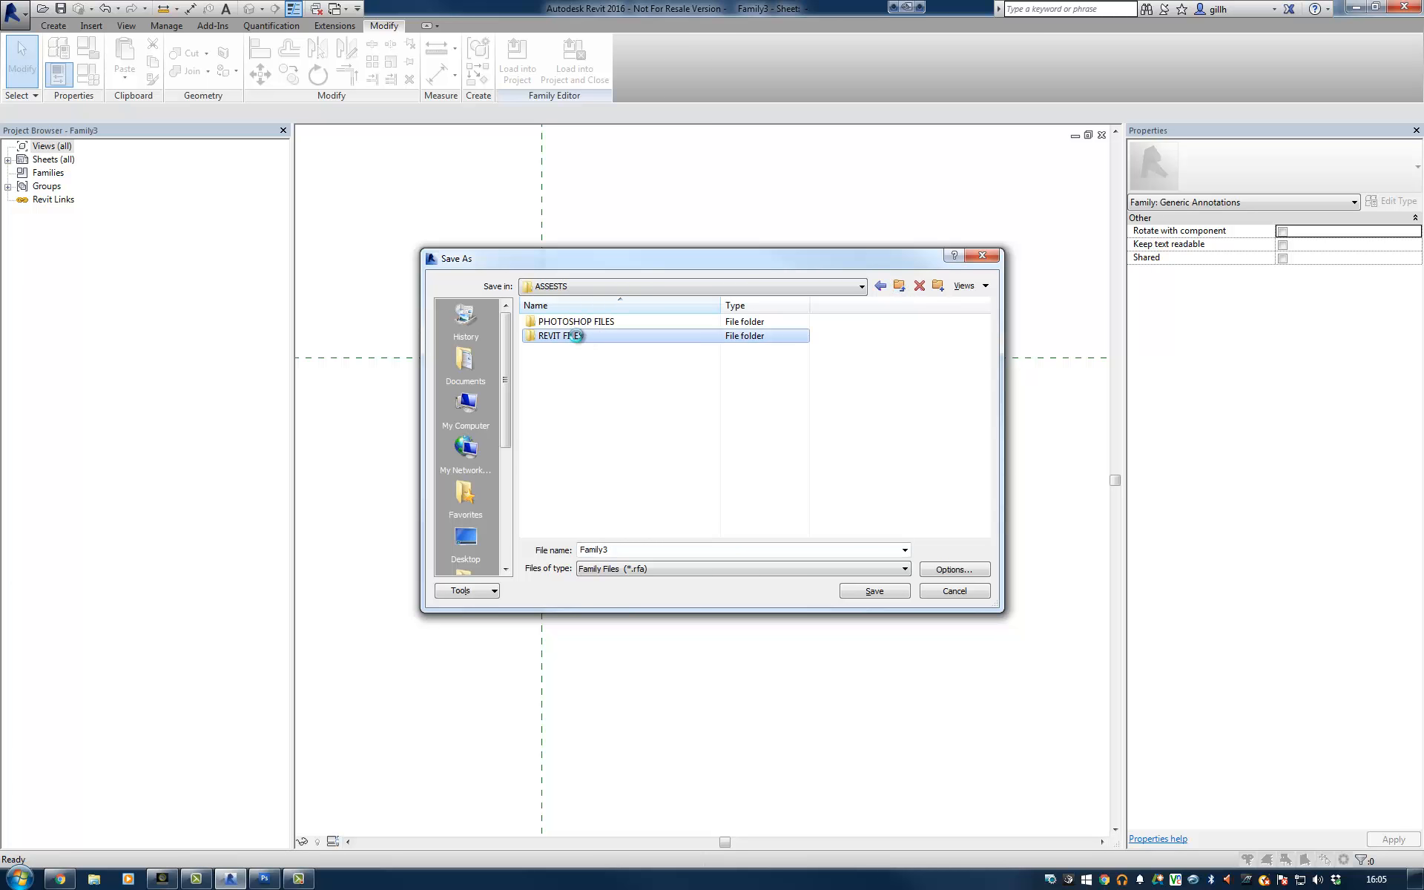
double_click(576, 325)
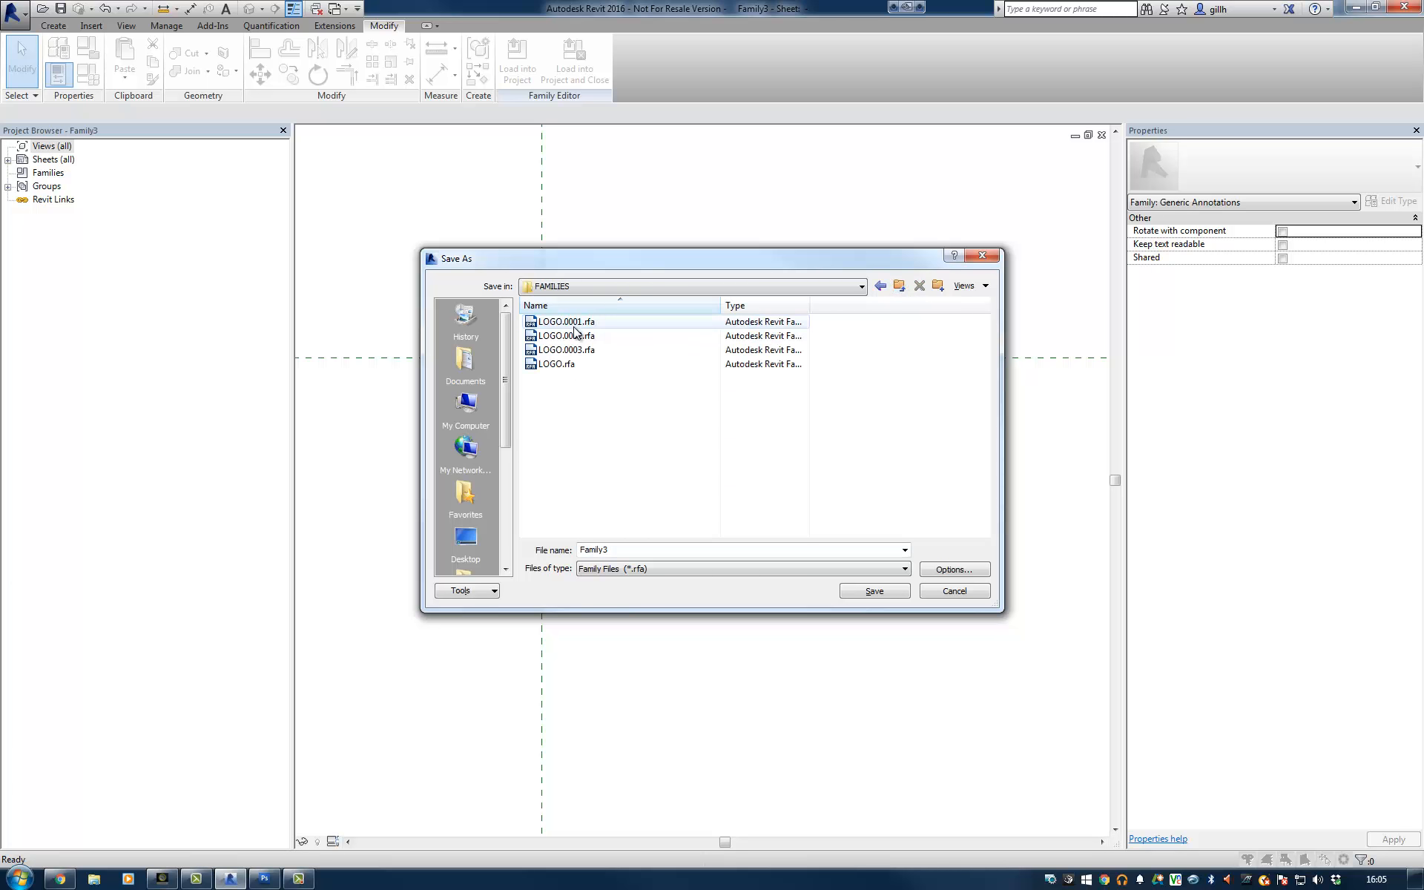
left_click(554, 364)
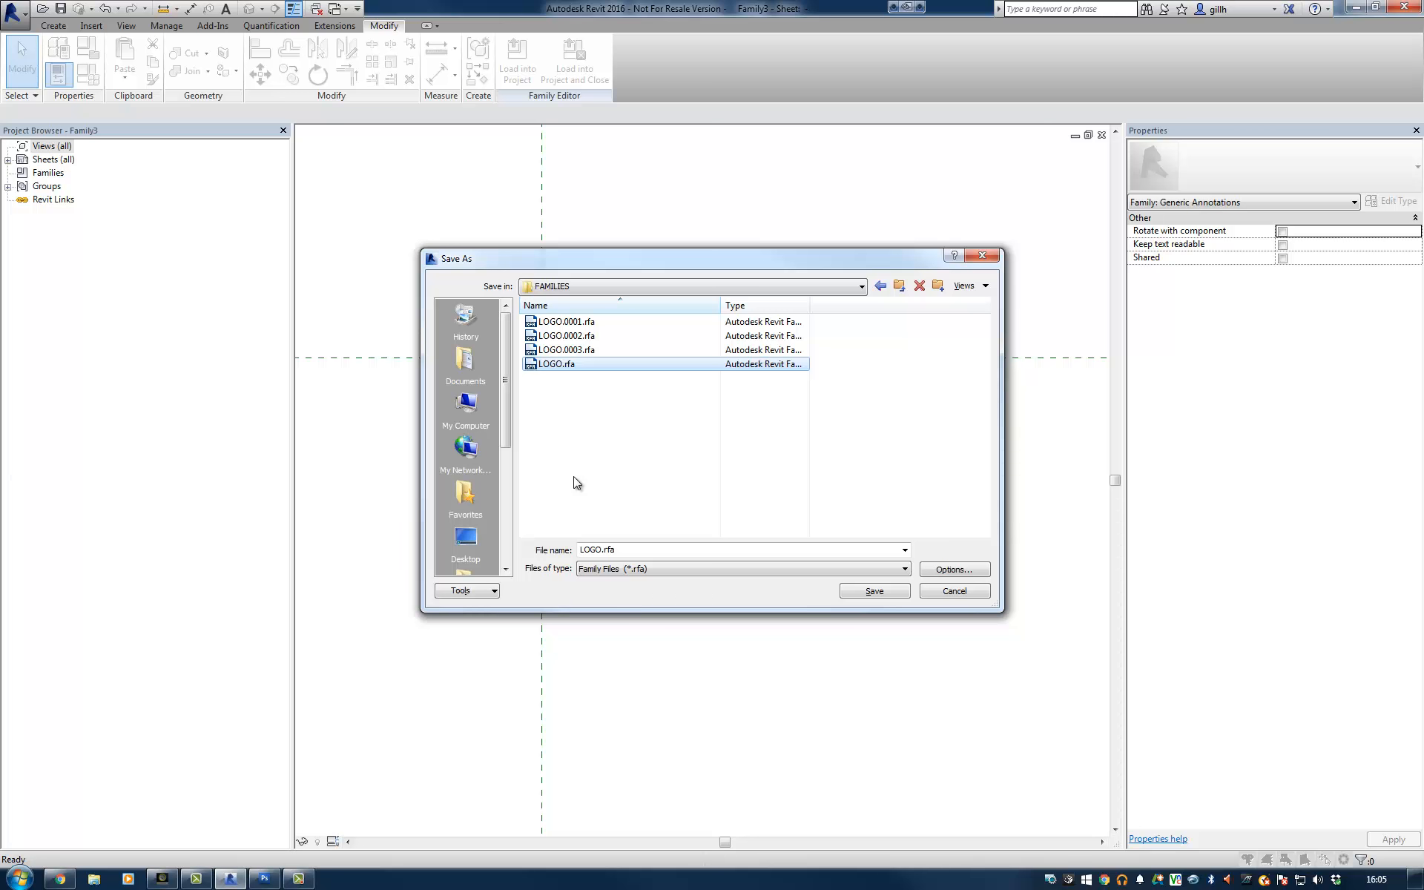
double_click(600, 549)
left_click(601, 550)
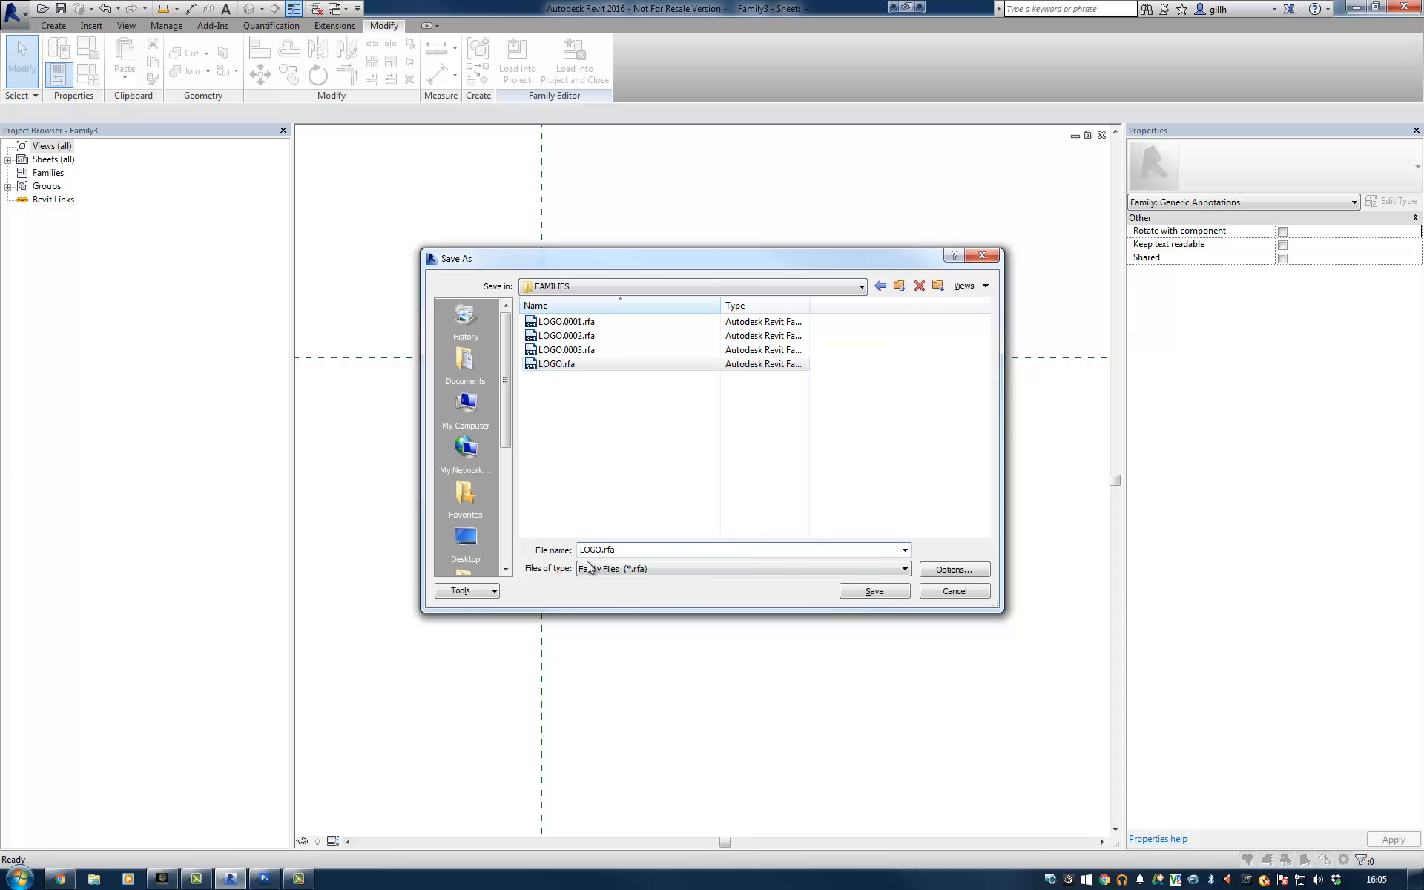
type("1")
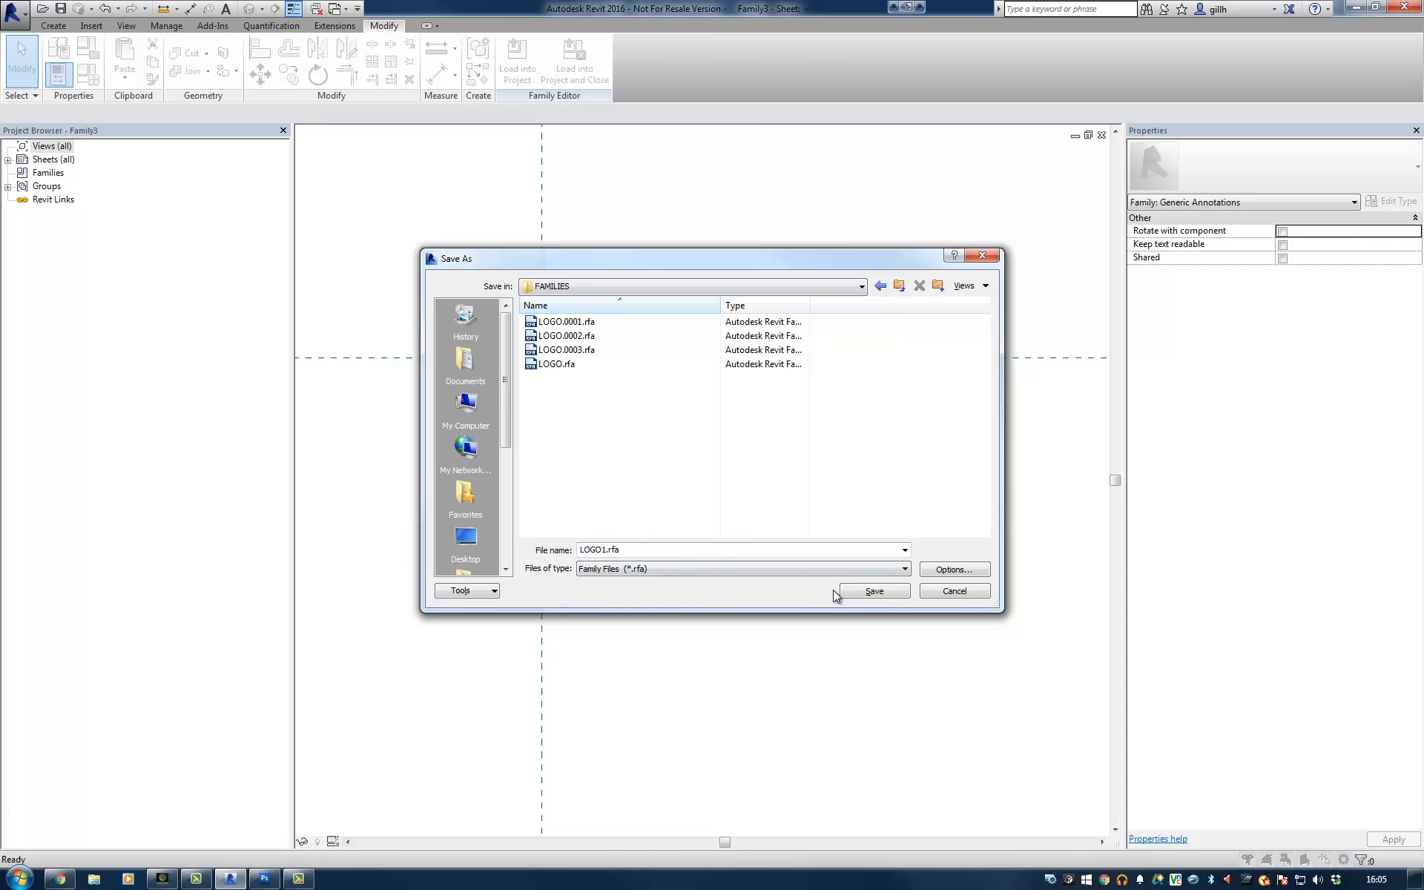
left_click(843, 592)
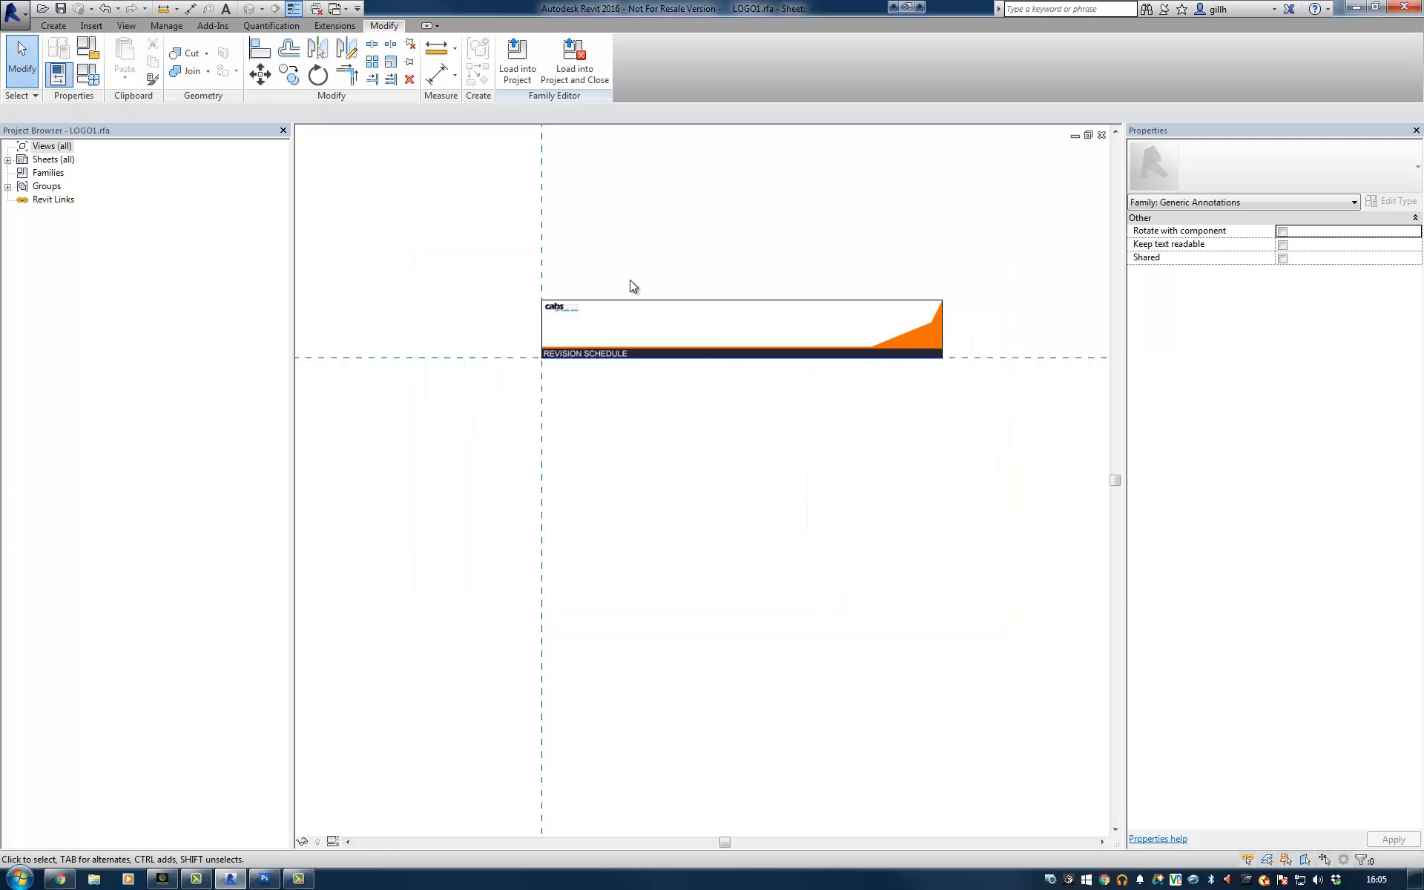
Load LOGO1 into the SCHEDULE APPEARANCE project and place it in the schedule's empty title row on sheet A000, lower-left corners aligned
left_click(517, 61)
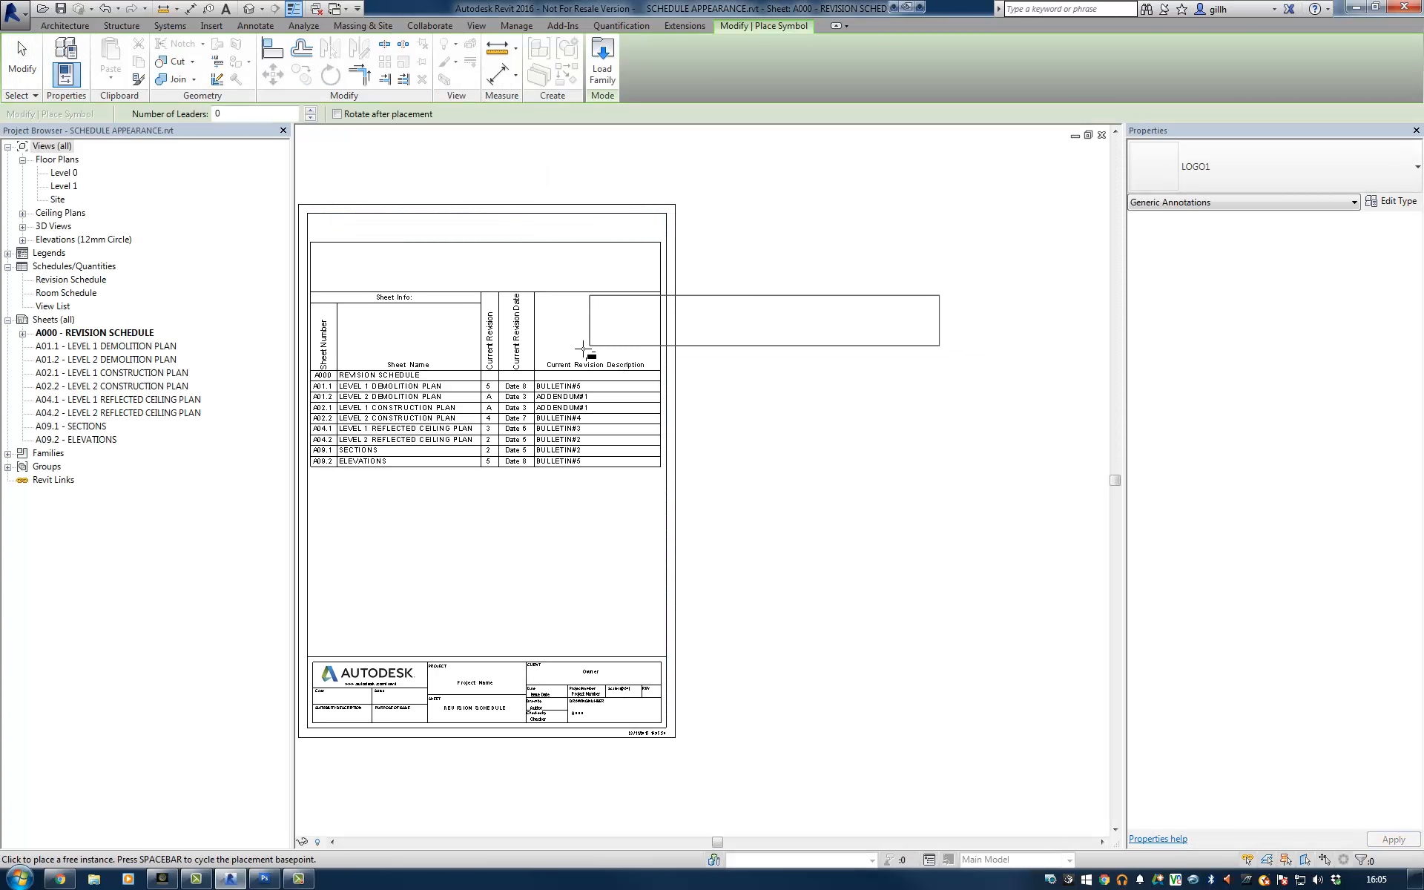
middle_click_drag(584, 348, 760, 401)
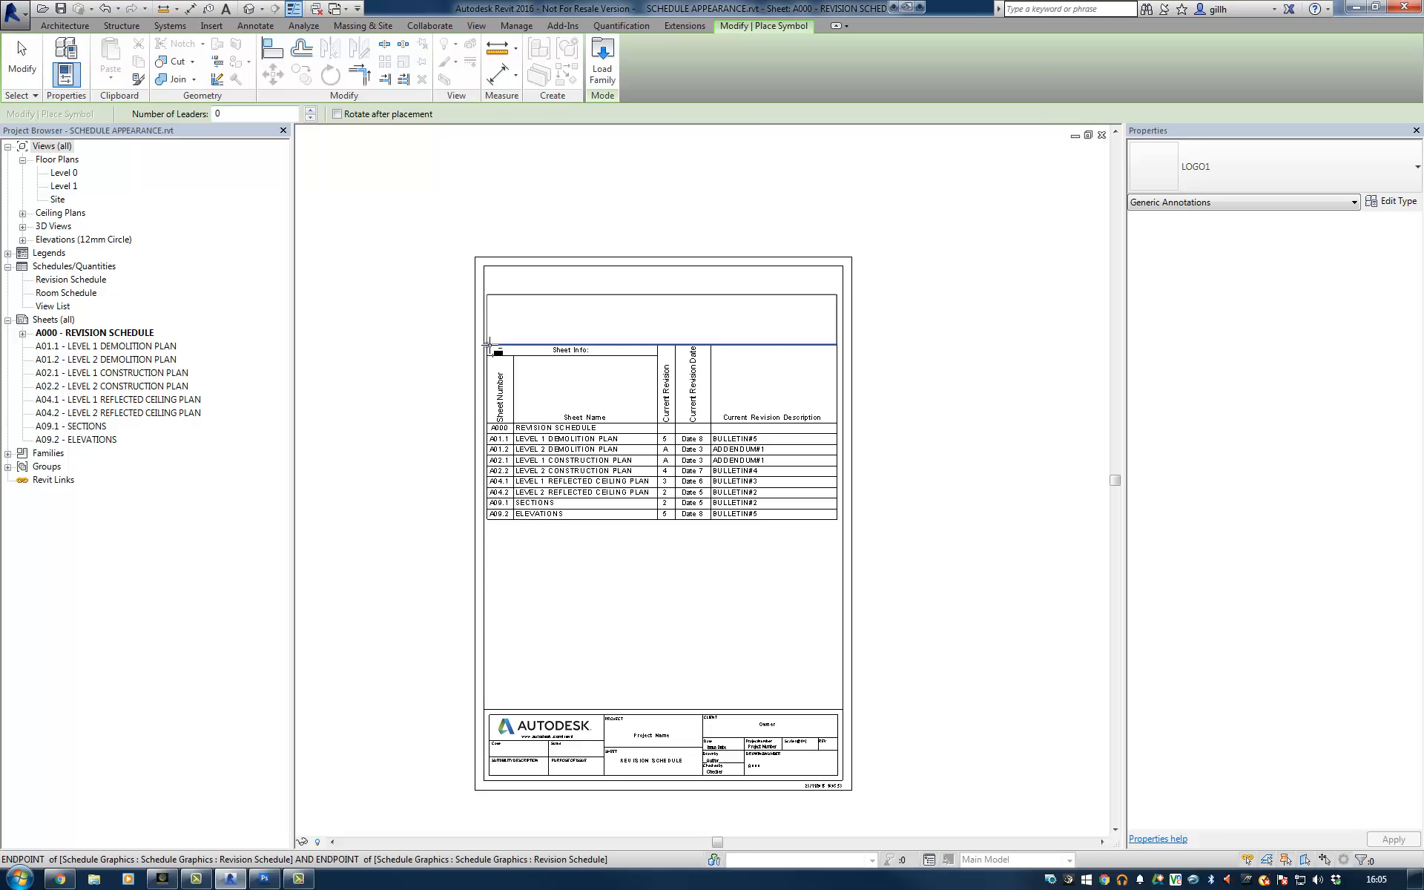
left_click(489, 346)
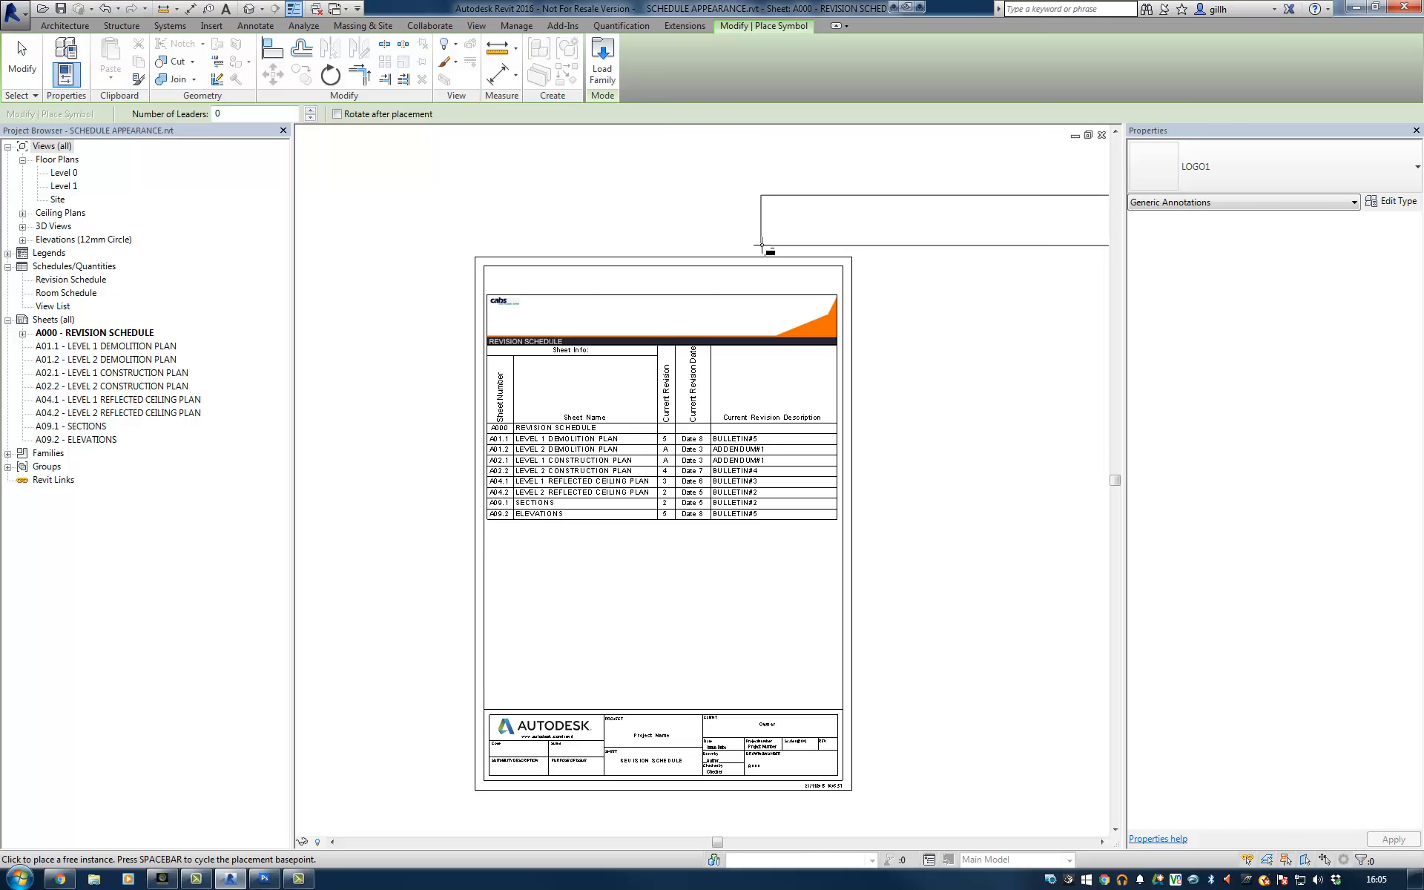
key("Escape")
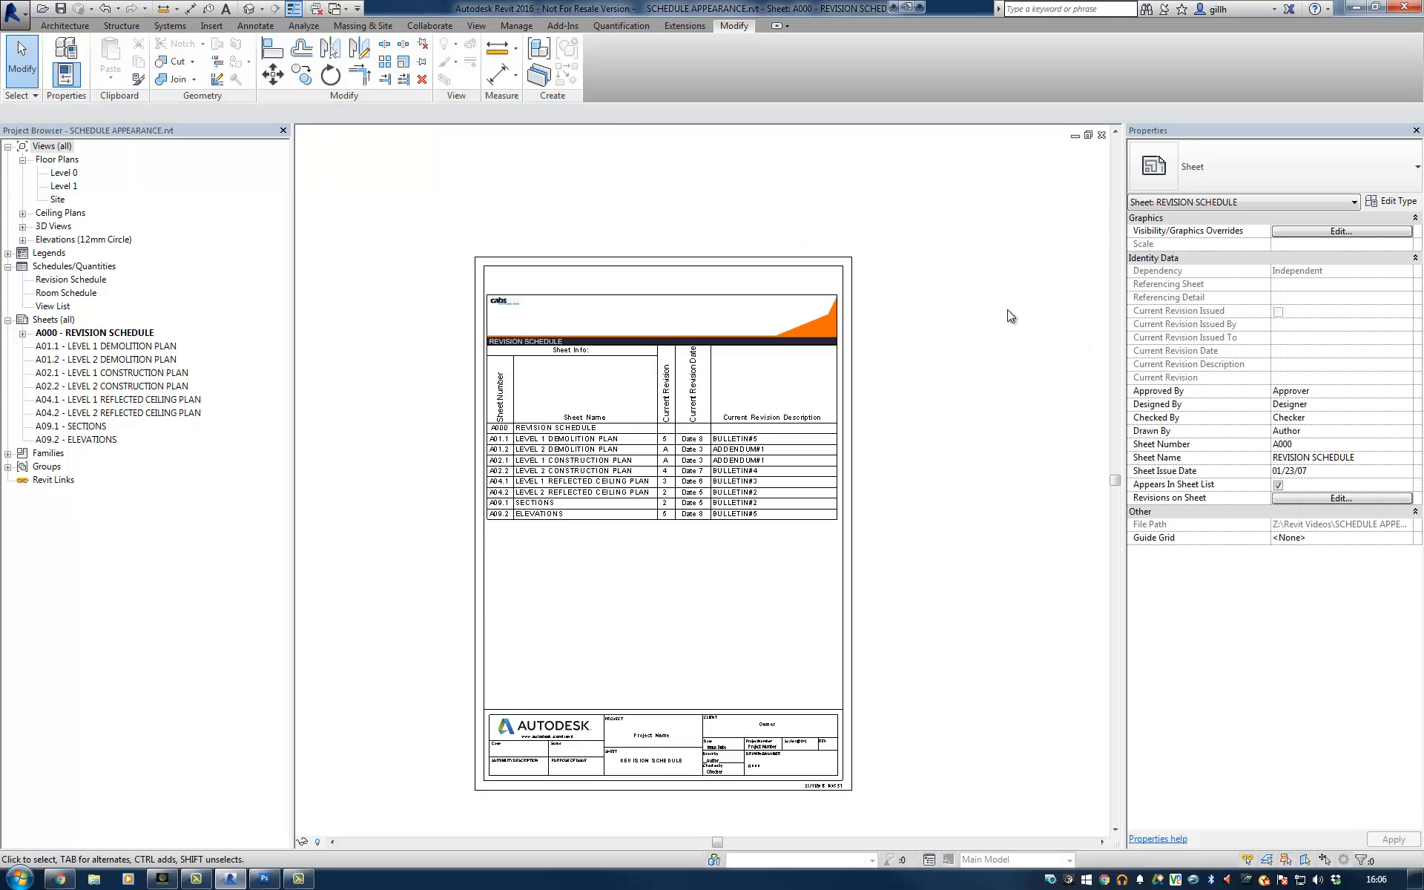